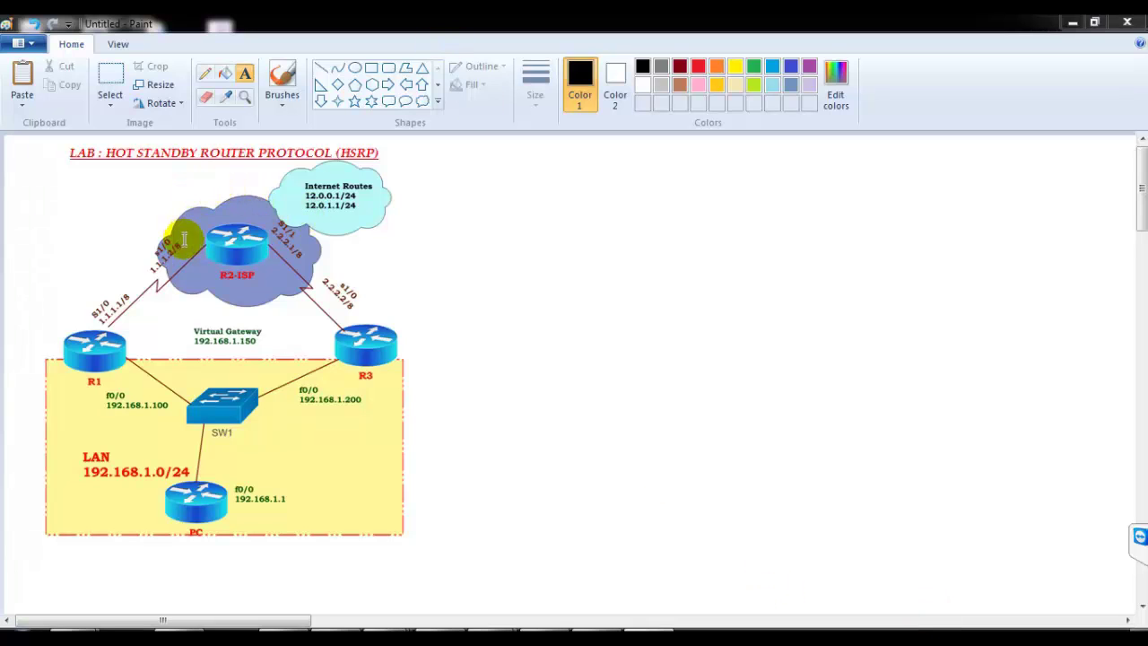
# - Review the TASK list in the Word notes covering IP addressing, default routes and static routes, and return to the Paint diagram
pyautogui.click(294, 82)
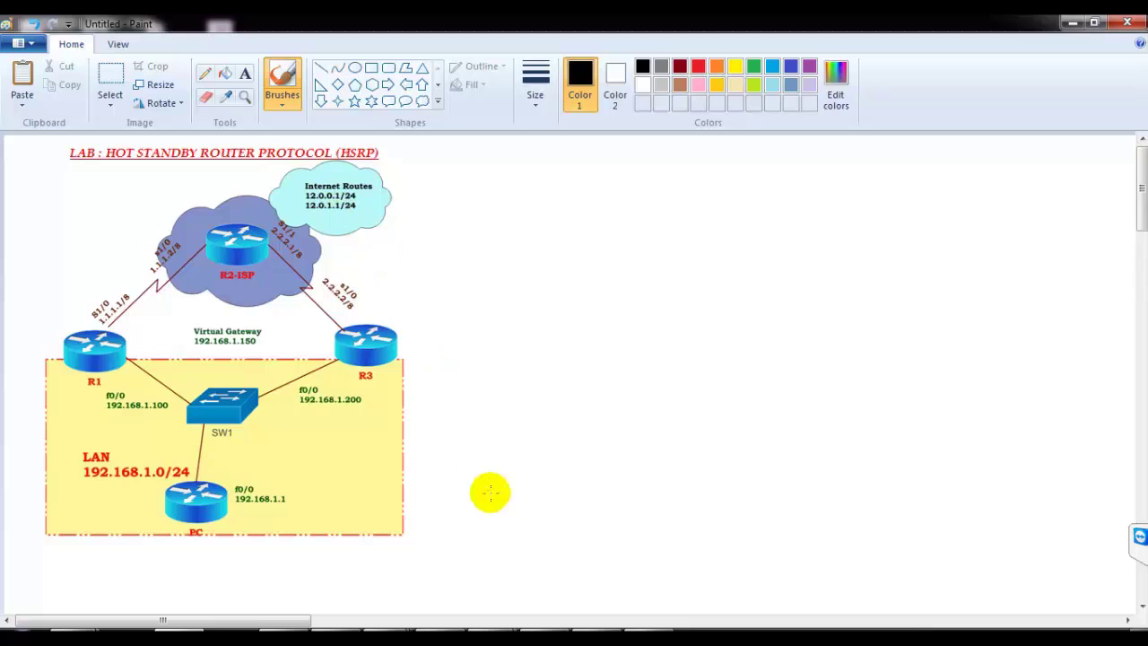
pyautogui.click(536, 628)
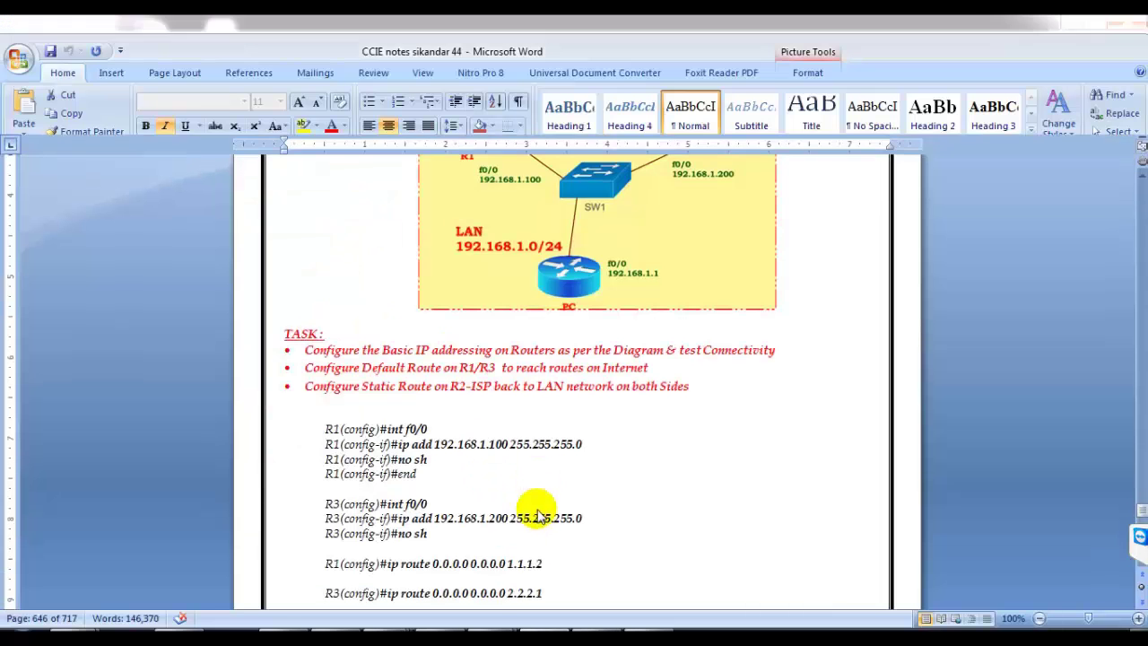
pyautogui.click(462, 440)
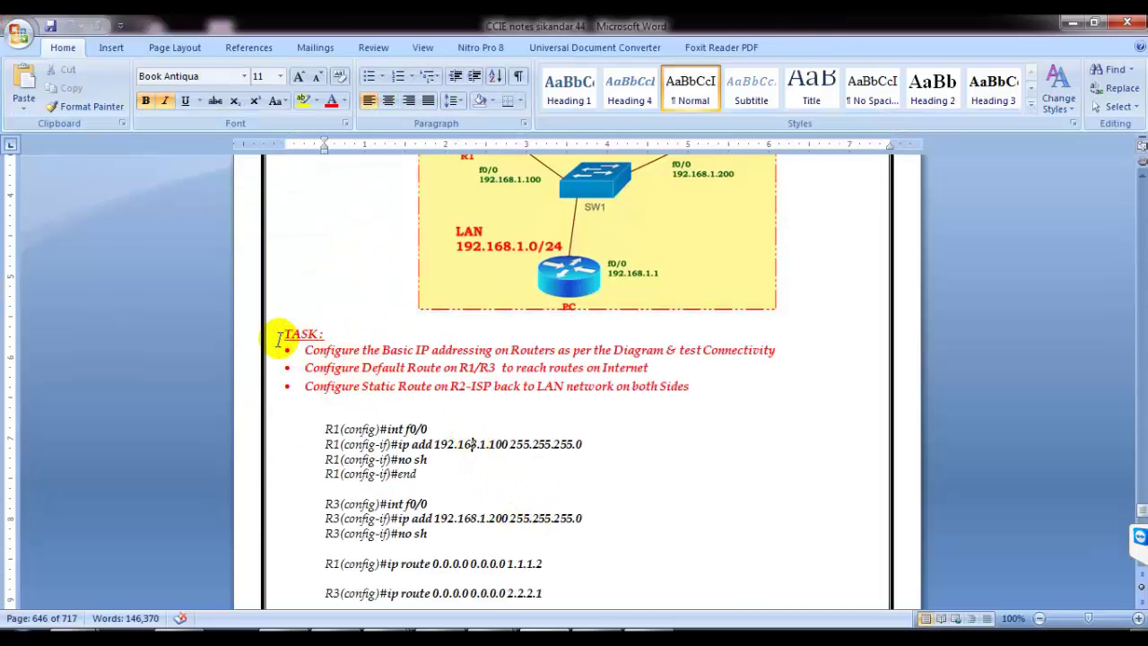
pyautogui.moveTo(255, 342); pyautogui.dragTo(265, 385)
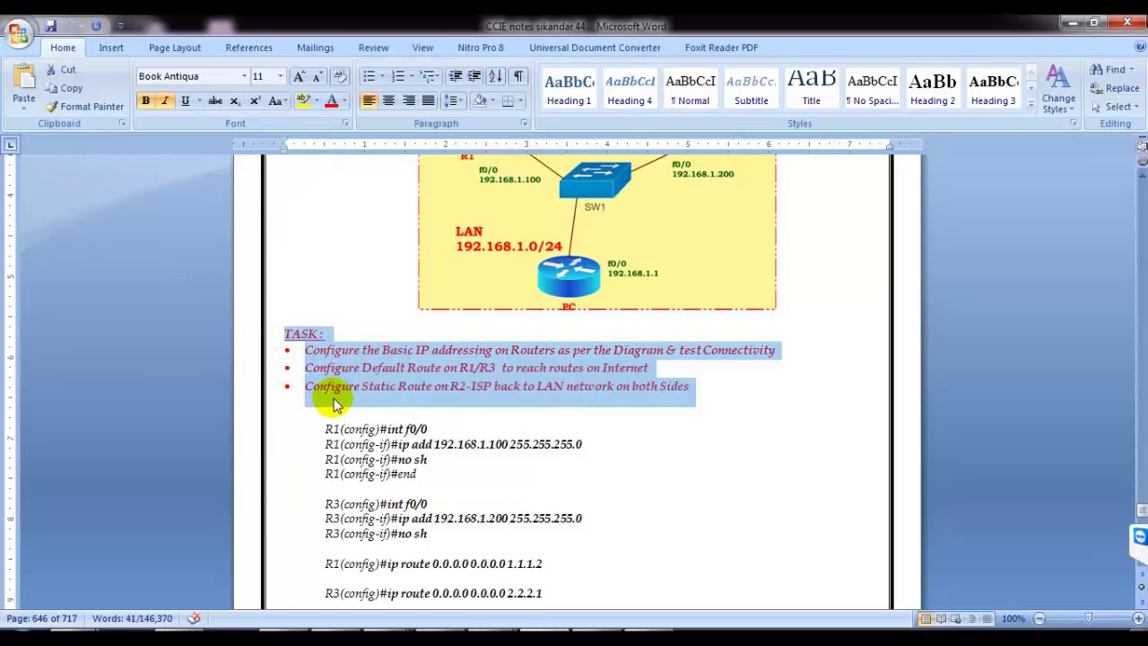
pyautogui.click(396, 373)
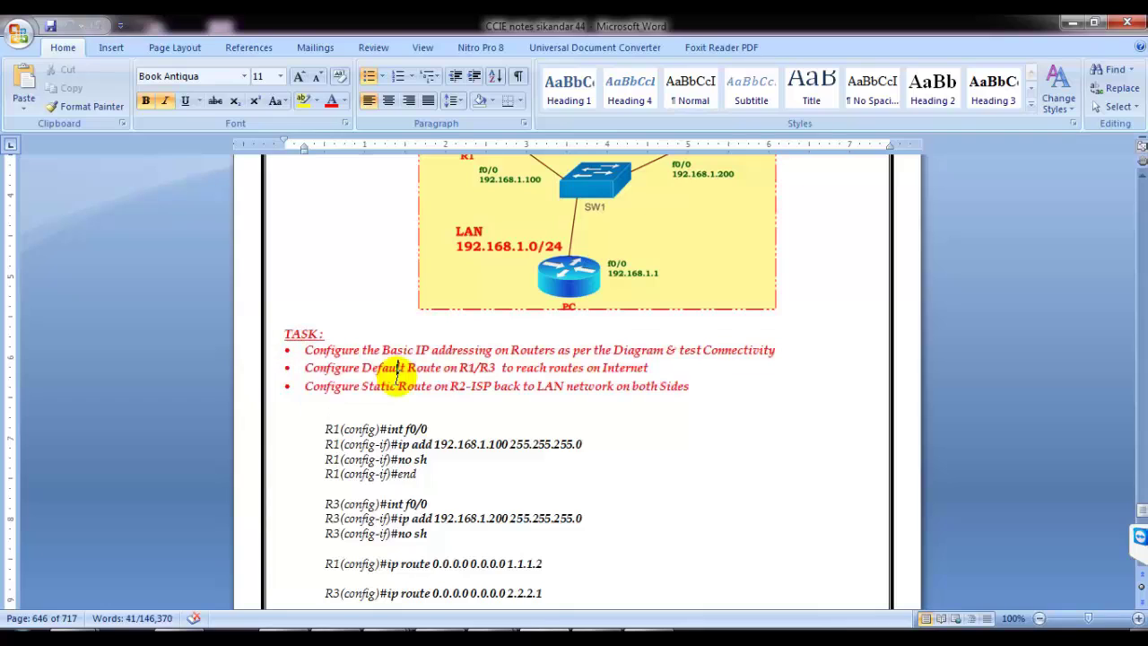
pyautogui.moveTo(366, 376); pyautogui.dragTo(549, 375)
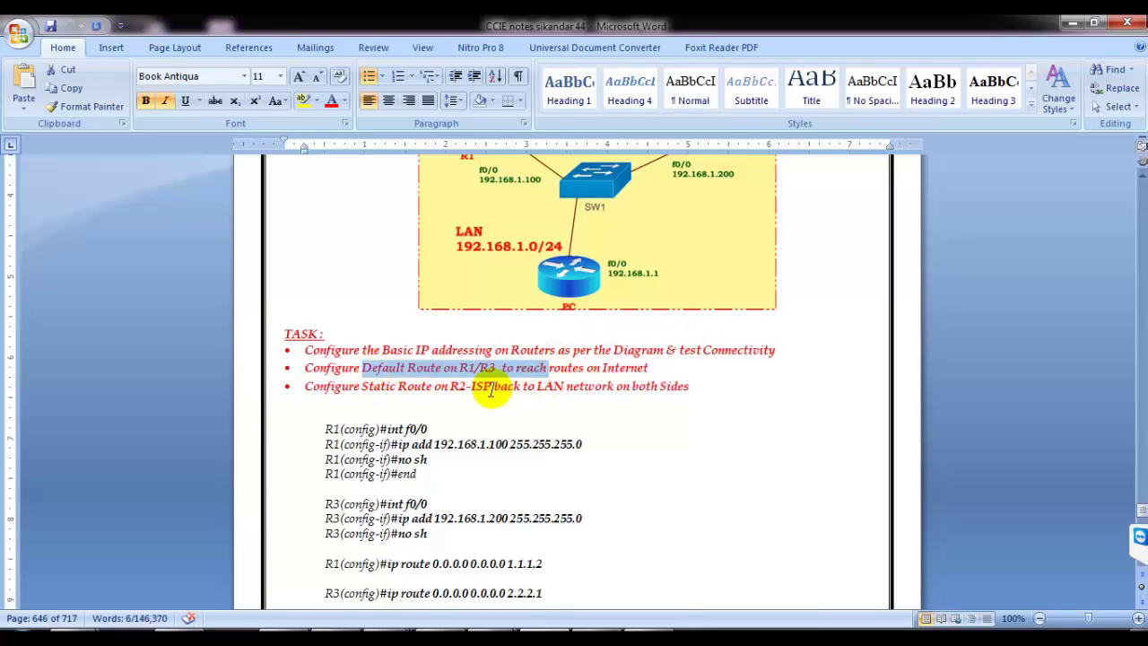
pyautogui.moveTo(435, 386); pyautogui.dragTo(495, 386)
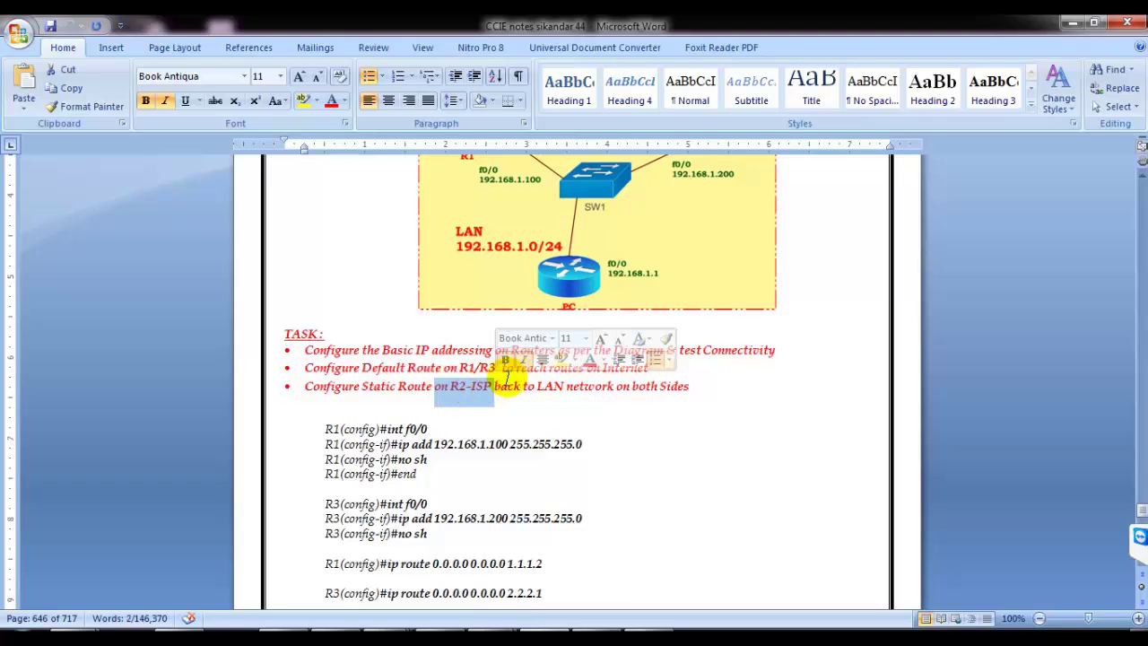
pyautogui.click(1073, 23)
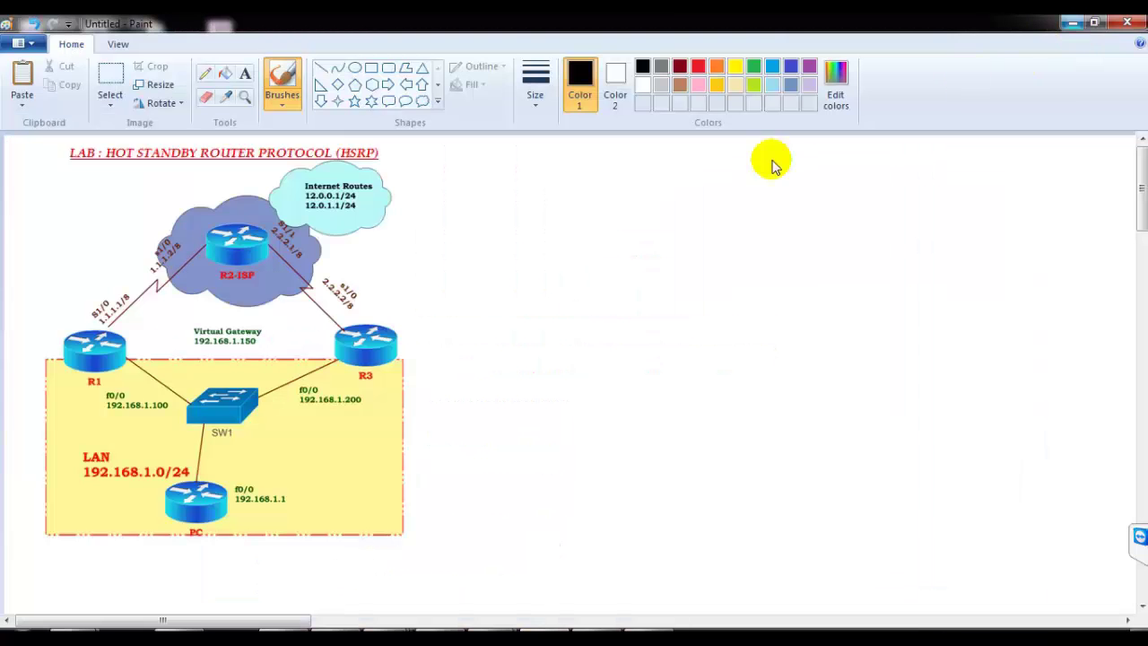
# - Circle the serial link between R1 and R2-ISP with an orange brush and undo the circle
pyautogui.click(711, 68)
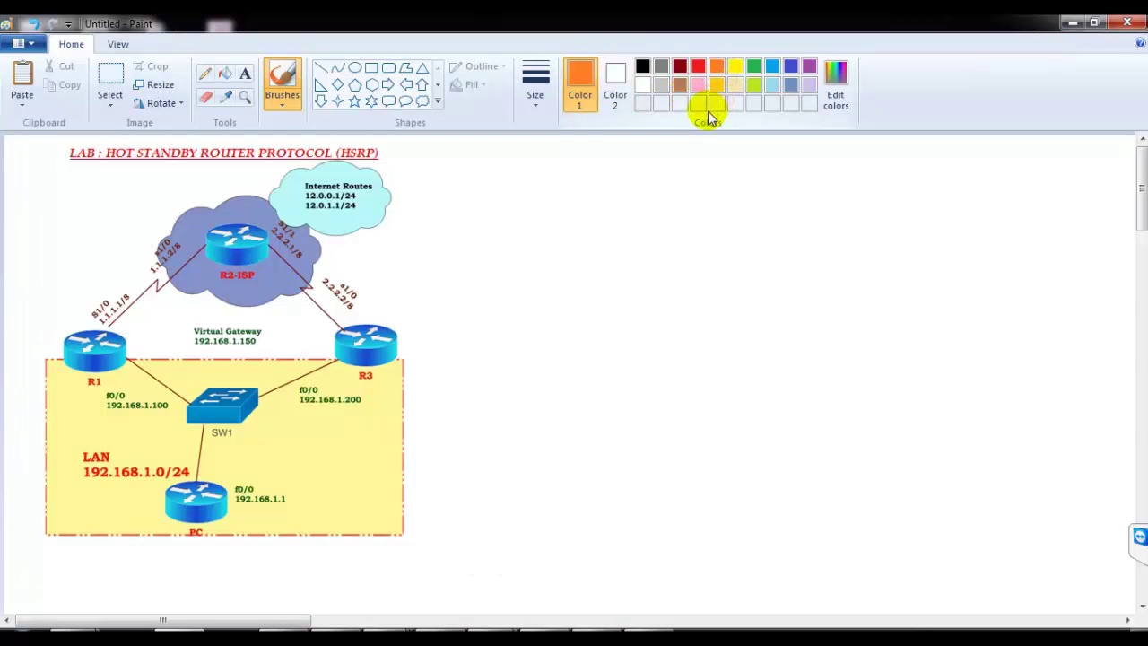
pyautogui.moveTo(488, 561); pyautogui.dragTo(498, 554)
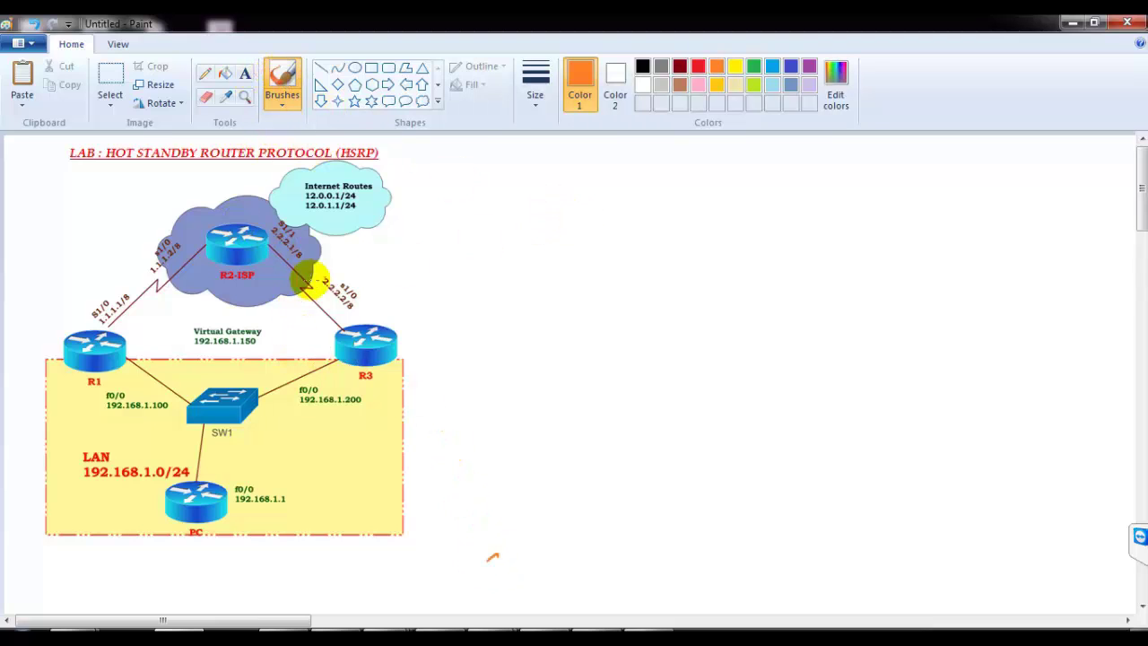
pyautogui.moveTo(180, 236)
pyautogui.mouseDown()
pyautogui.moveTo(146, 230)
pyautogui.moveTo(135, 305)
pyautogui.mouseUp()
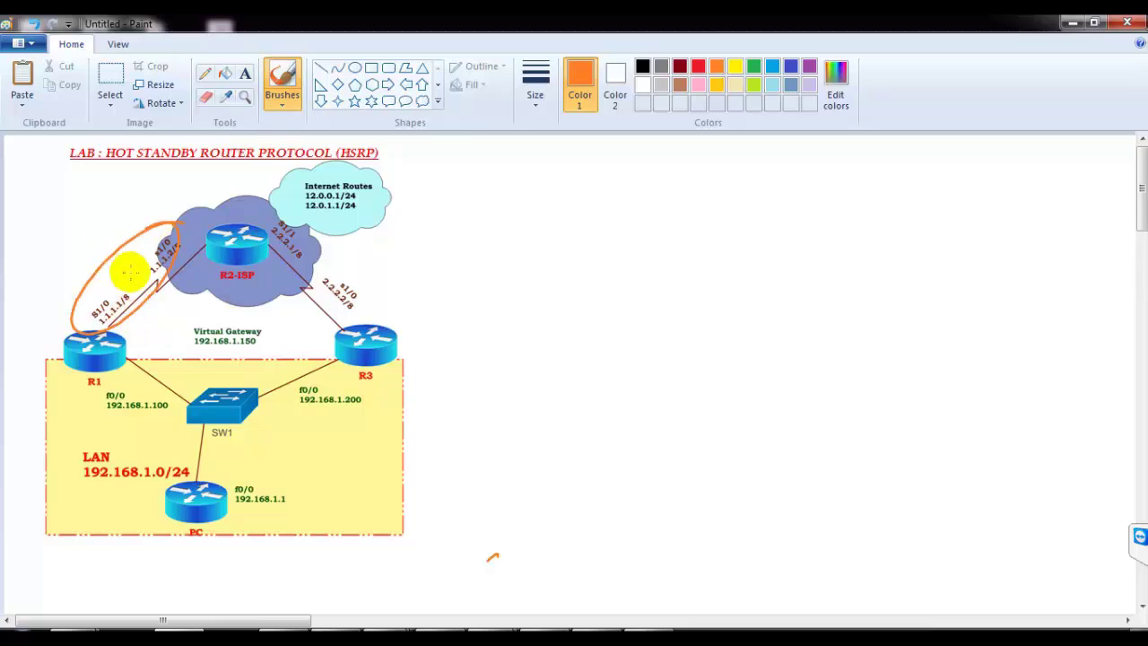
pyautogui.hotkey('ctrl', 'z')
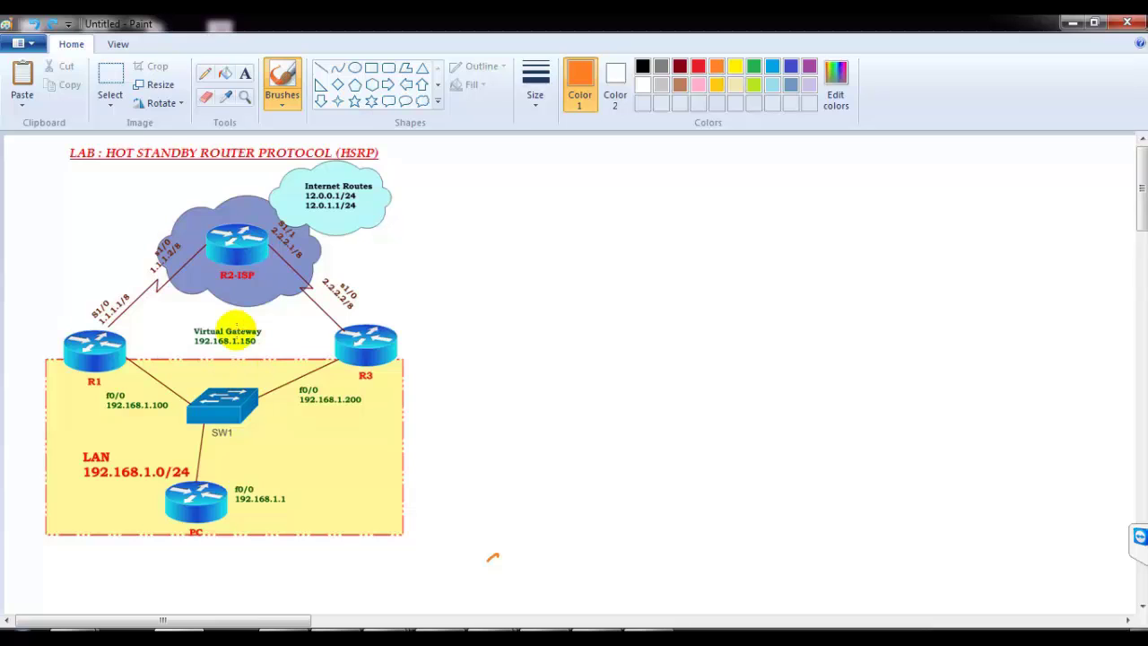
# - Draw orange arrows from R1 and R3 up toward the Internet side, labelling each one "Default"
pyautogui.moveTo(85, 316)
pyautogui.mouseDown()
pyautogui.moveTo(102, 257)
pyautogui.moveTo(164, 208)
pyautogui.mouseUp()
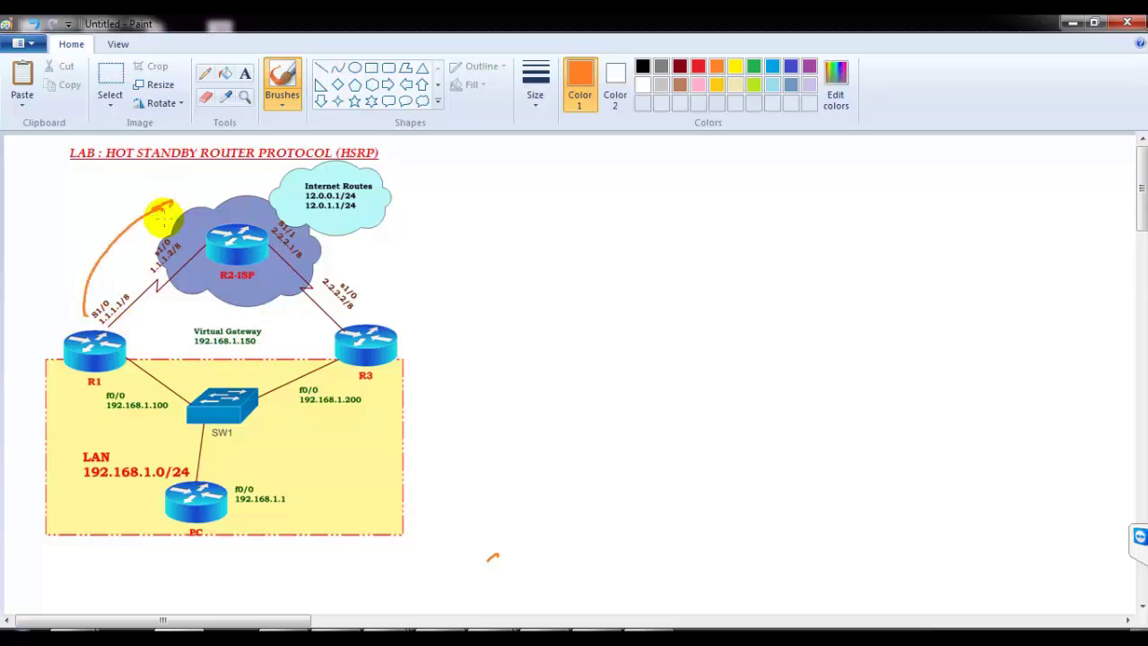
pyautogui.moveTo(56, 251)
pyautogui.mouseDown()
pyautogui.moveTo(90, 226)
pyautogui.moveTo(90, 236)
pyautogui.moveTo(134, 188)
pyautogui.mouseUp()
pyautogui.moveTo(385, 313)
pyautogui.mouseDown()
pyautogui.moveTo(389, 284)
pyautogui.moveTo(338, 225)
pyautogui.moveTo(358, 240)
pyautogui.mouseUp()
pyautogui.moveTo(408, 285)
pyautogui.mouseDown()
pyautogui.moveTo(487, 256)
pyautogui.moveTo(498, 272)
pyautogui.mouseUp()
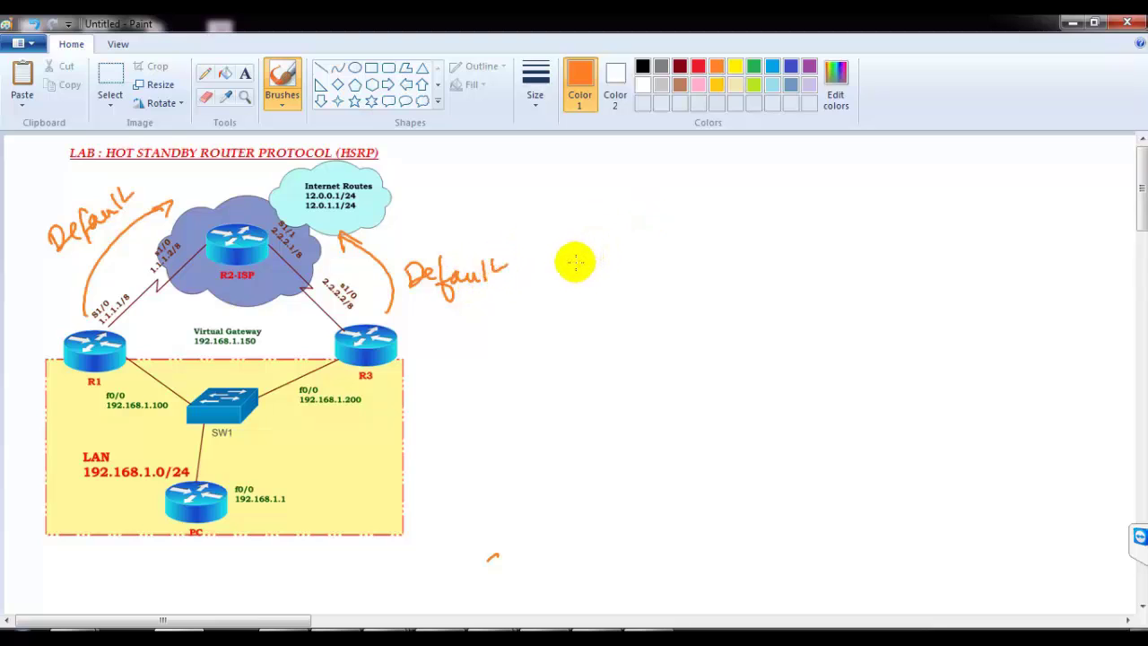
# - Circle R2-ISP and label it "Static", circle the LAN network, and draw green arrows from R2-ISP toward the LAN, R1 and R3
pyautogui.moveTo(279, 209)
pyautogui.mouseDown()
pyautogui.moveTo(260, 282)
pyautogui.moveTo(235, 238)
pyautogui.moveTo(260, 274)
pyautogui.moveTo(277, 267)
pyautogui.moveTo(280, 239)
pyautogui.moveTo(476, 177)
pyautogui.moveTo(475, 195)
pyautogui.moveTo(553, 165)
pyautogui.moveTo(567, 183)
pyautogui.moveTo(597, 171)
pyautogui.mouseUp()
pyautogui.click(753, 67)
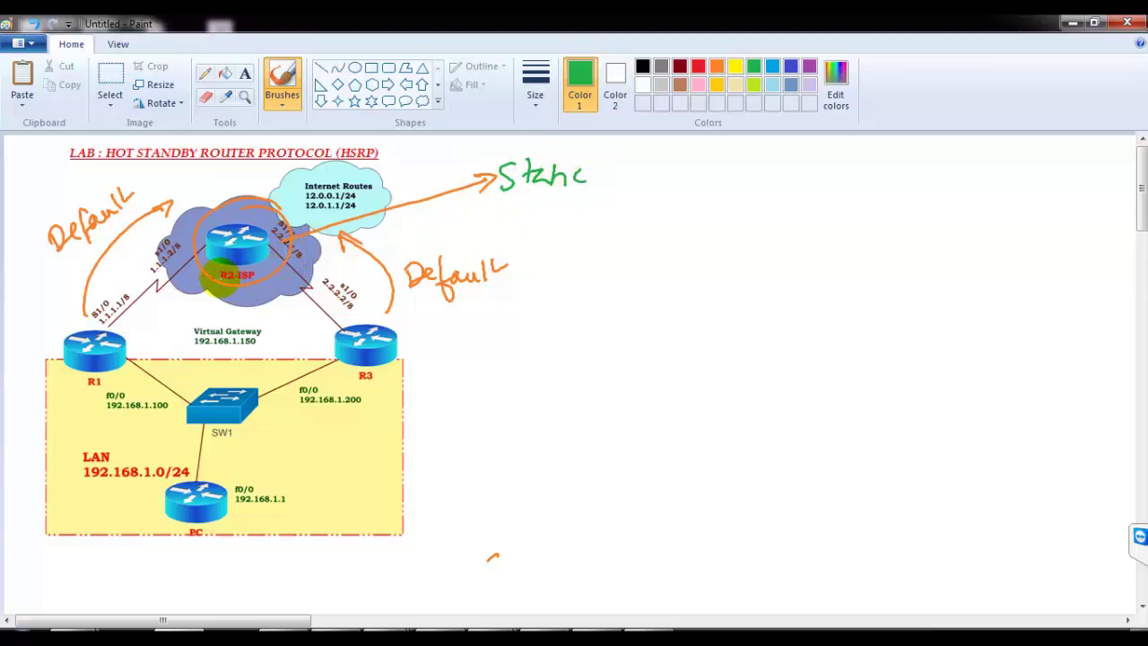
pyautogui.moveTo(244, 280)
pyautogui.mouseDown()
pyautogui.moveTo(251, 467)
pyautogui.moveTo(265, 460)
pyautogui.mouseUp()
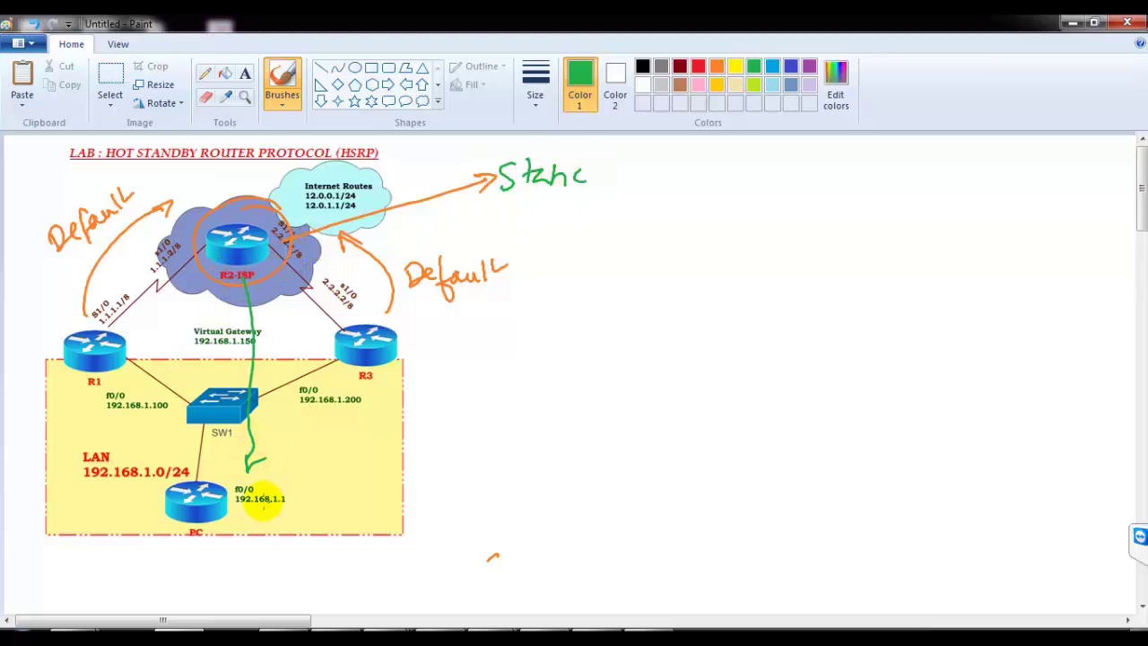
pyautogui.moveTo(142, 485)
pyautogui.mouseDown()
pyautogui.moveTo(182, 438)
pyautogui.moveTo(54, 452)
pyautogui.moveTo(165, 468)
pyautogui.mouseUp()
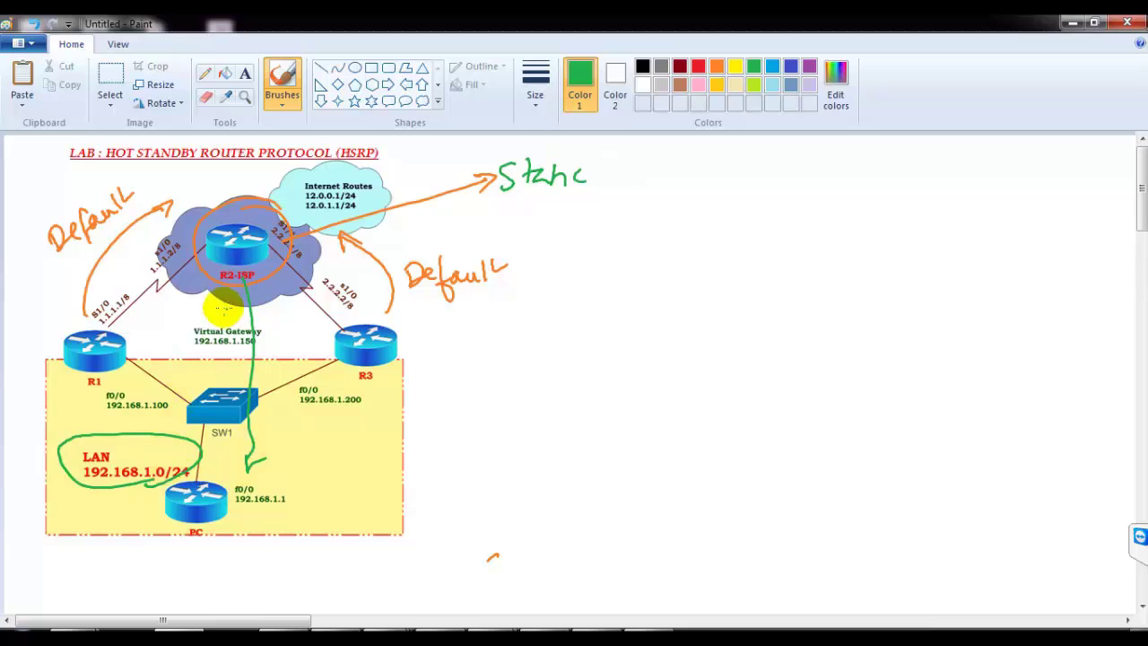
pyautogui.moveTo(191, 278); pyautogui.dragTo(146, 324)
pyautogui.moveTo(277, 265); pyautogui.dragTo(313, 338)
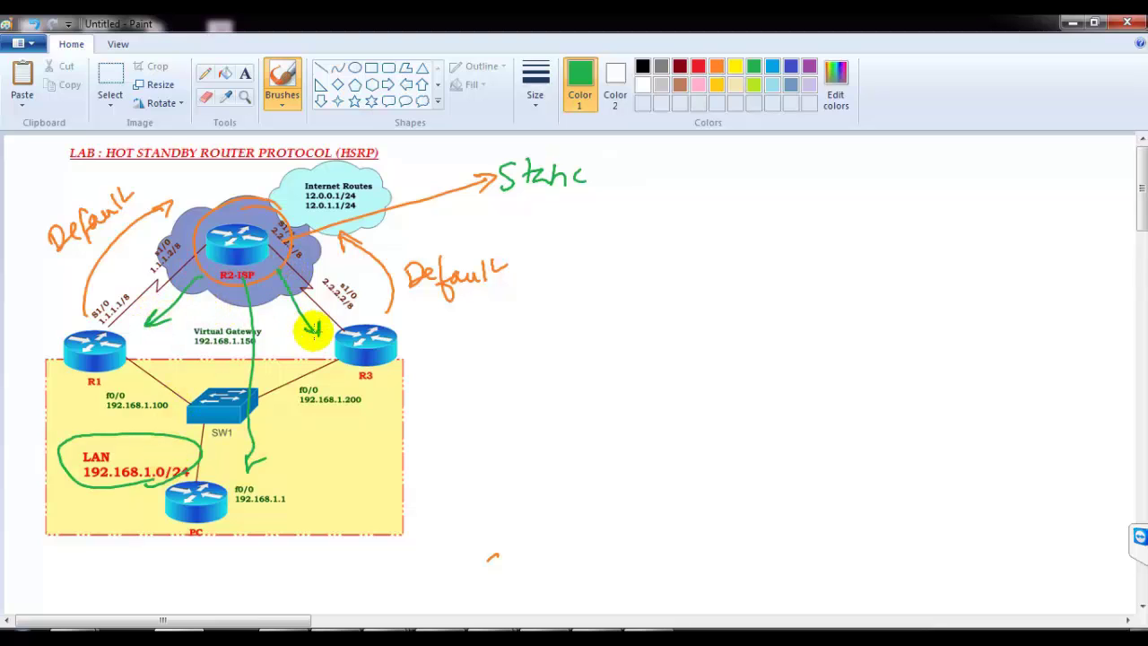
# - Draw a red loop around R1, R2-ISP and R3 with a line leading to the label "Eigrp"
pyautogui.click(698, 68)
pyautogui.moveTo(399, 267)
pyautogui.mouseDown()
pyautogui.moveTo(353, 205)
pyautogui.moveTo(98, 256)
pyautogui.moveTo(121, 429)
pyautogui.moveTo(399, 269)
pyautogui.mouseUp()
pyautogui.moveTo(404, 332)
pyautogui.mouseDown()
pyautogui.moveTo(586, 313)
pyautogui.moveTo(607, 340)
pyautogui.moveTo(623, 309)
pyautogui.moveTo(607, 340)
pyautogui.mouseUp()
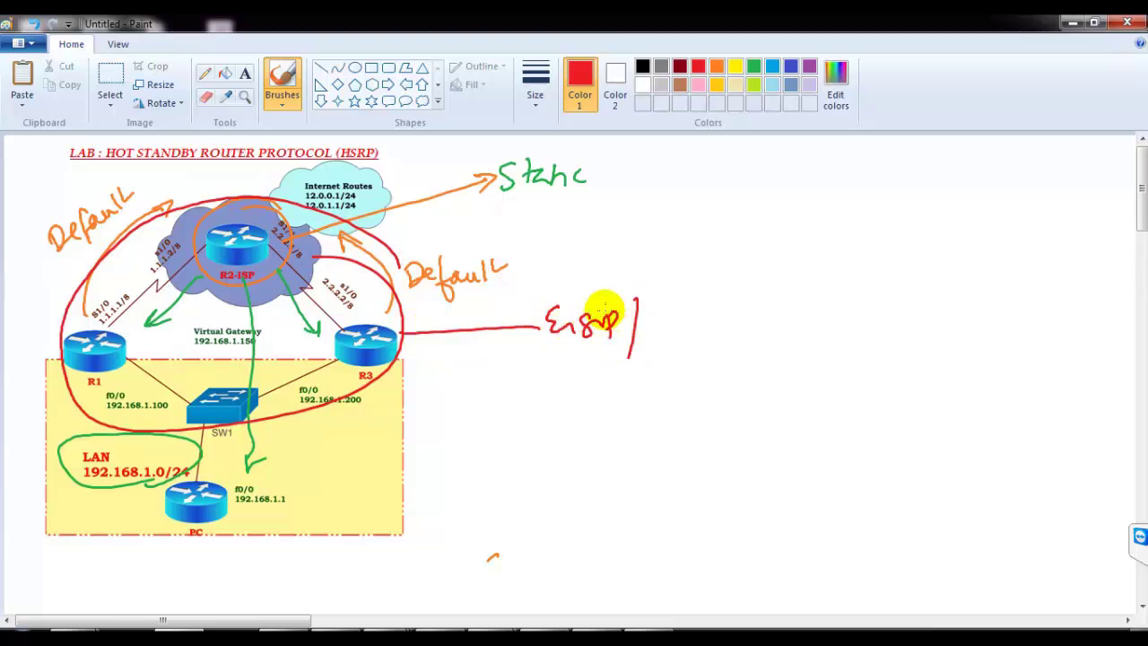
# - Undo all the brush annotations on the HSRP diagram
pyautogui.hotkey('ctrl', 'z')
pyautogui.hotkey('ctrl', 'z')
pyautogui.hotkey('ctrl', 'z')
pyautogui.hotkey('ctrl', 'z')
pyautogui.hotkey('ctrl', 'z')
pyautogui.hotkey('ctrl', 'z')
pyautogui.hotkey('ctrl', 'z')
pyautogui.hotkey('ctrl', 'z')
pyautogui.hotkey('ctrl', 'z')
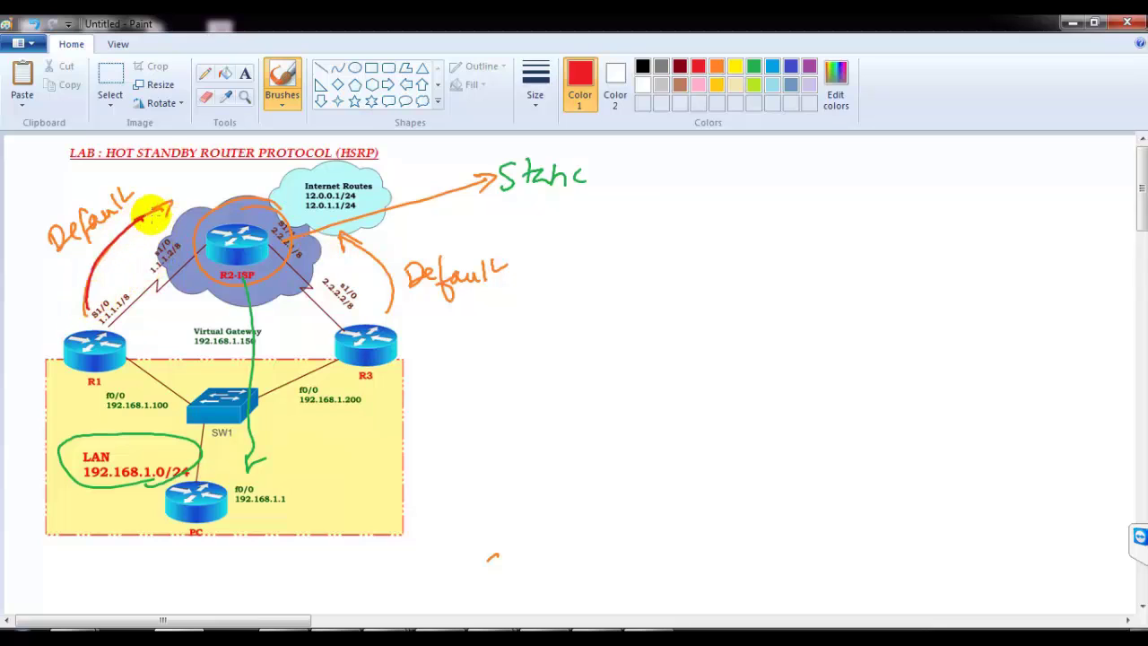
pyautogui.hotkey('ctrl', 'z')
pyautogui.hotkey('ctrl', 'z')
pyautogui.hotkey('ctrl', 'z')
pyautogui.hotkey('ctrl', 'z')
pyautogui.hotkey('ctrl', 'z')
pyautogui.hotkey('ctrl', 'z')
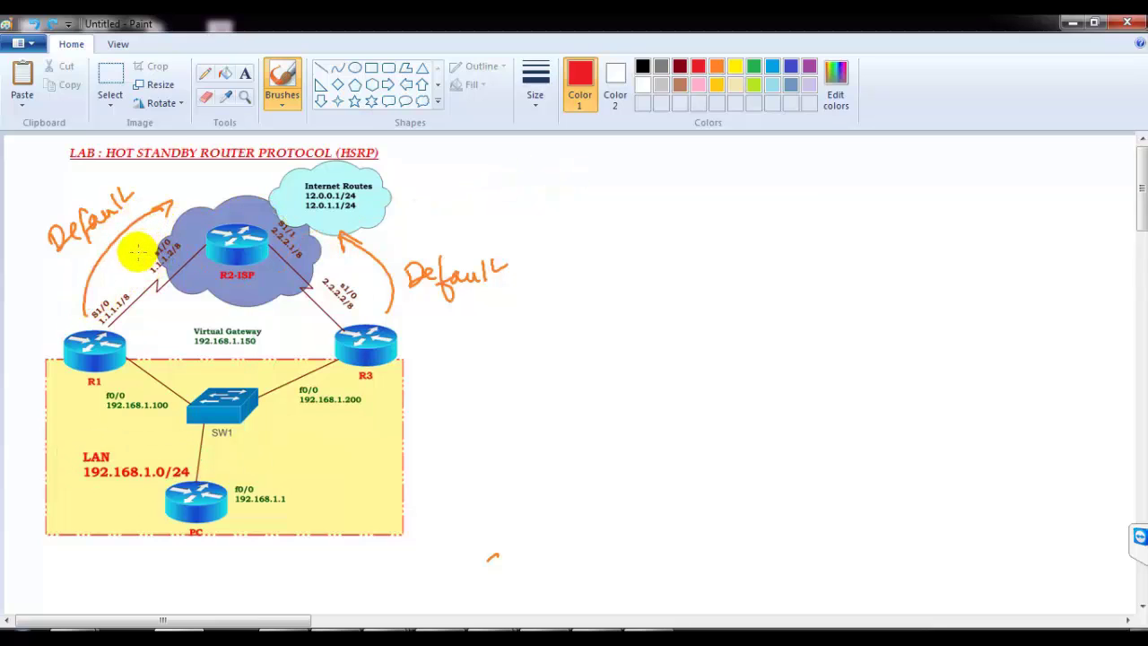
pyautogui.hotkey('ctrl', 'z')
pyautogui.hotkey('ctrl', 'z')
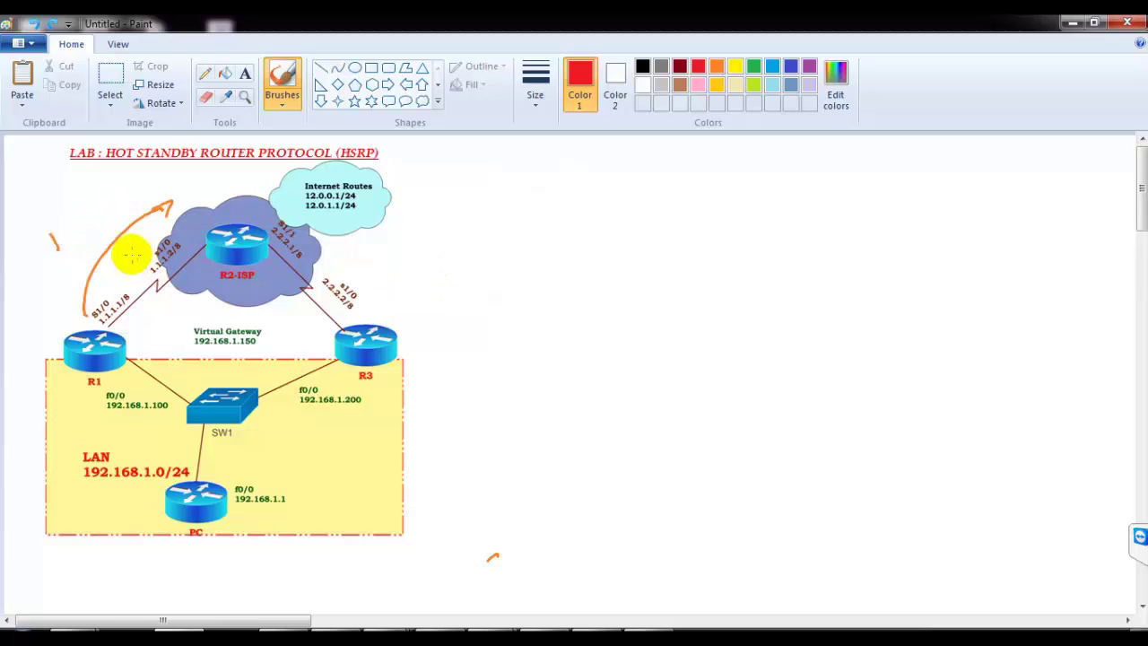
pyautogui.hotkey('ctrl', 'z')
pyautogui.hotkey('ctrl', 'z')
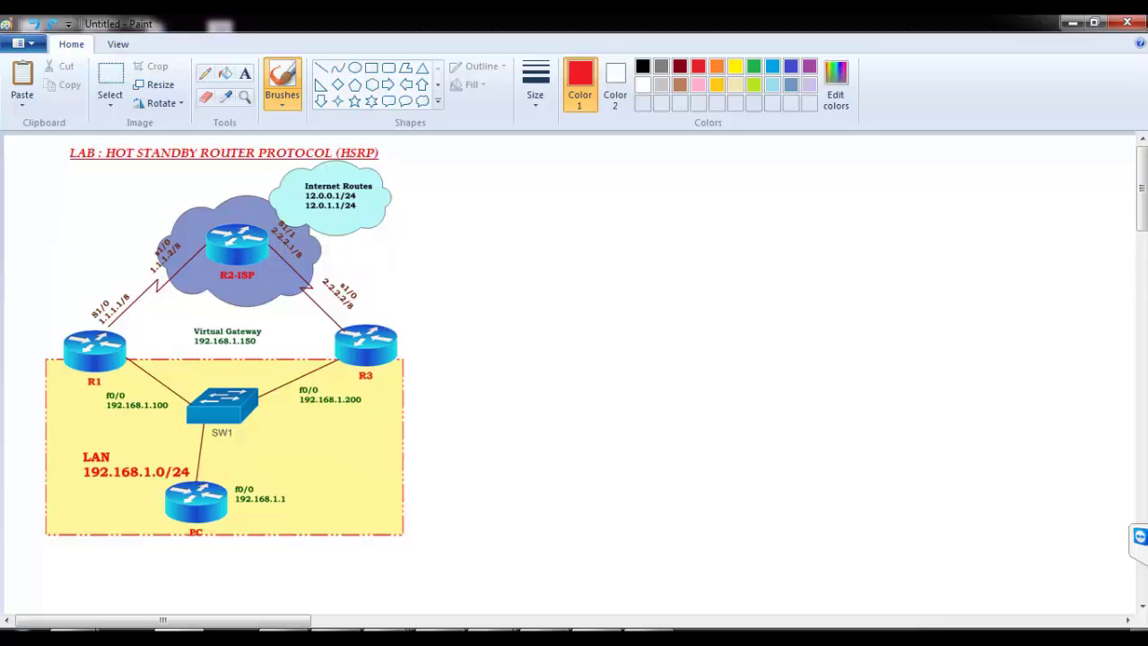
# - Switch to the R1 terminal session, list its interfaces with "sh ip int brief", and check the FastEthernet0/0 address
pyautogui.moveTo(597, 642)
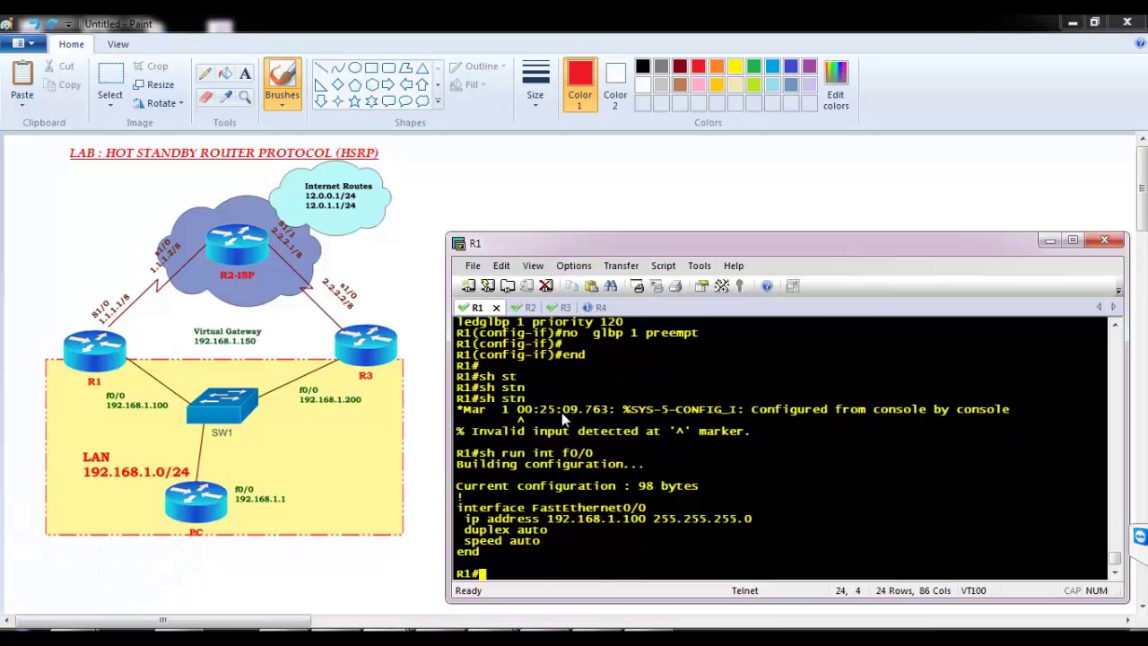
pyautogui.press('Return')
pyautogui.press('Return')
pyautogui.press('Return')
pyautogui.write('sh ip int br')
pyautogui.press('Tab')
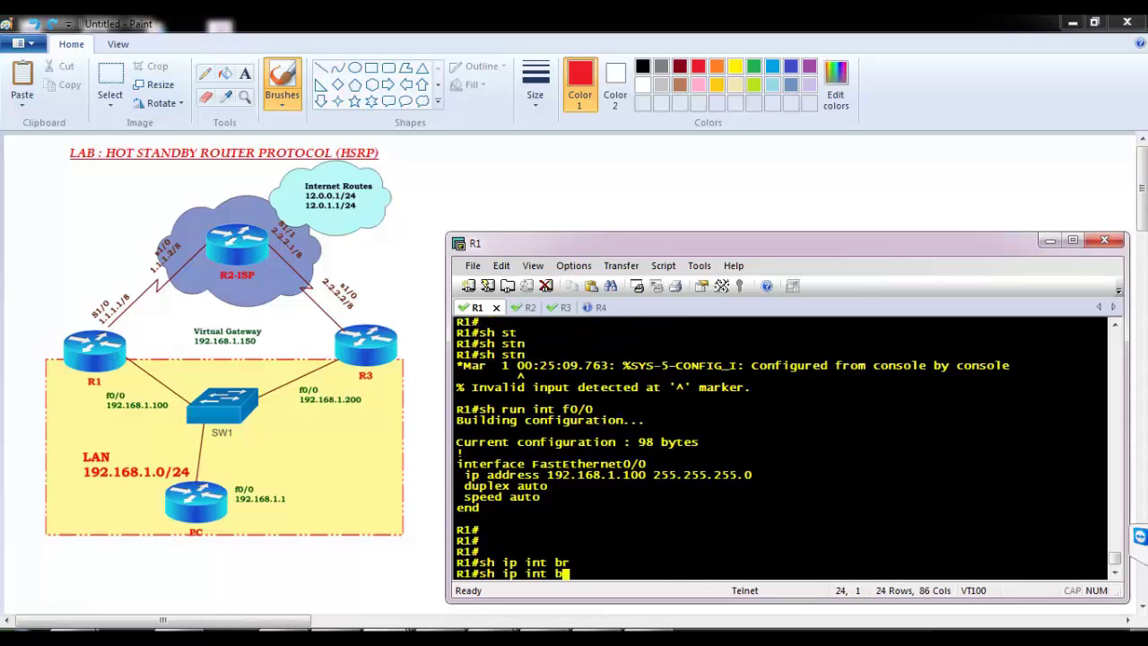
pyautogui.press('Return')
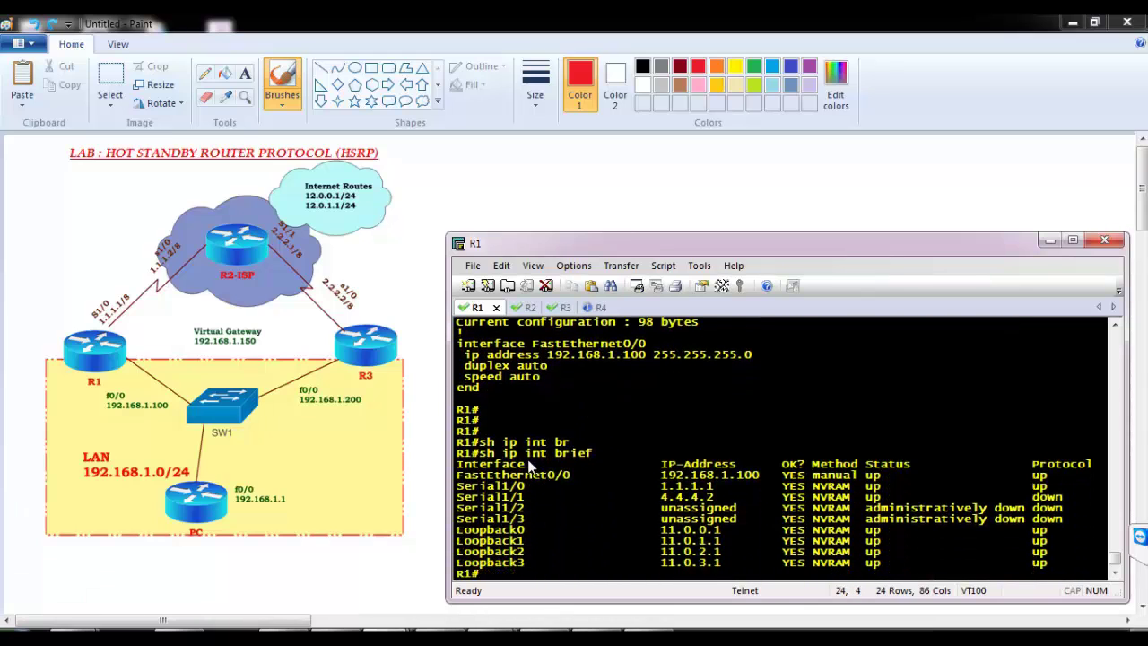
pyautogui.moveTo(511, 475); pyautogui.dragTo(759, 475)
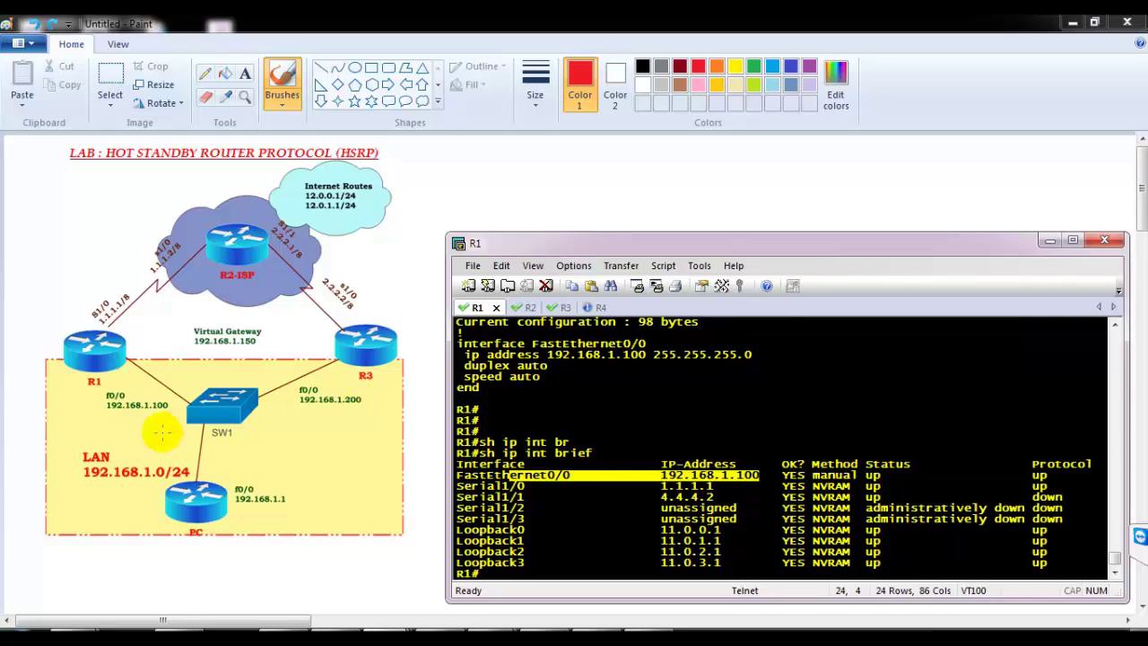
pyautogui.click(569, 356)
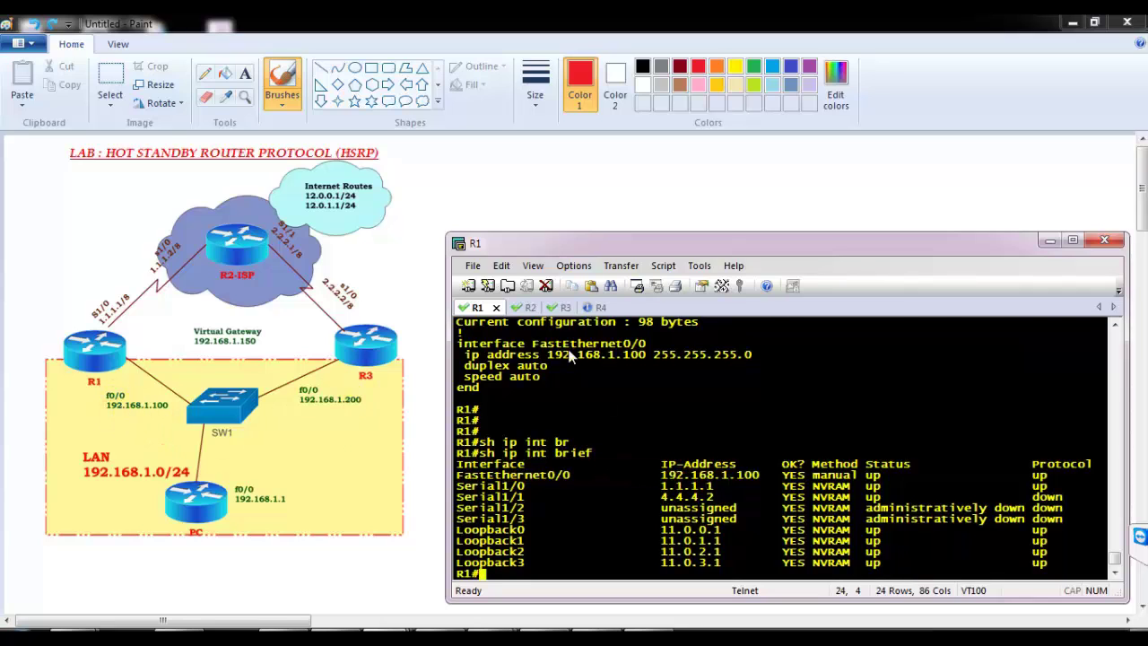
# - List the interfaces on R3 with "sh ip int brief" and check the FastEthernet0/0 address
pyautogui.click(548, 307)
pyautogui.press('Return')
pyautogui.press('Return')
pyautogui.press('Return')
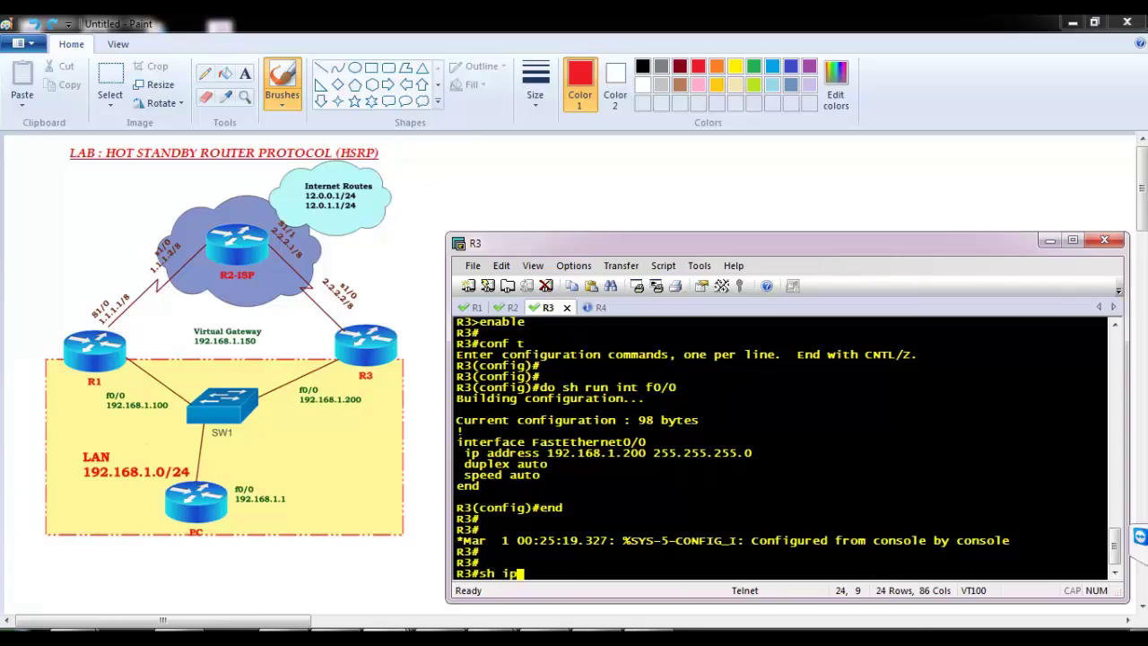
pyautogui.write('sh ip int br')
pyautogui.press('Tab')
pyautogui.press('Return')
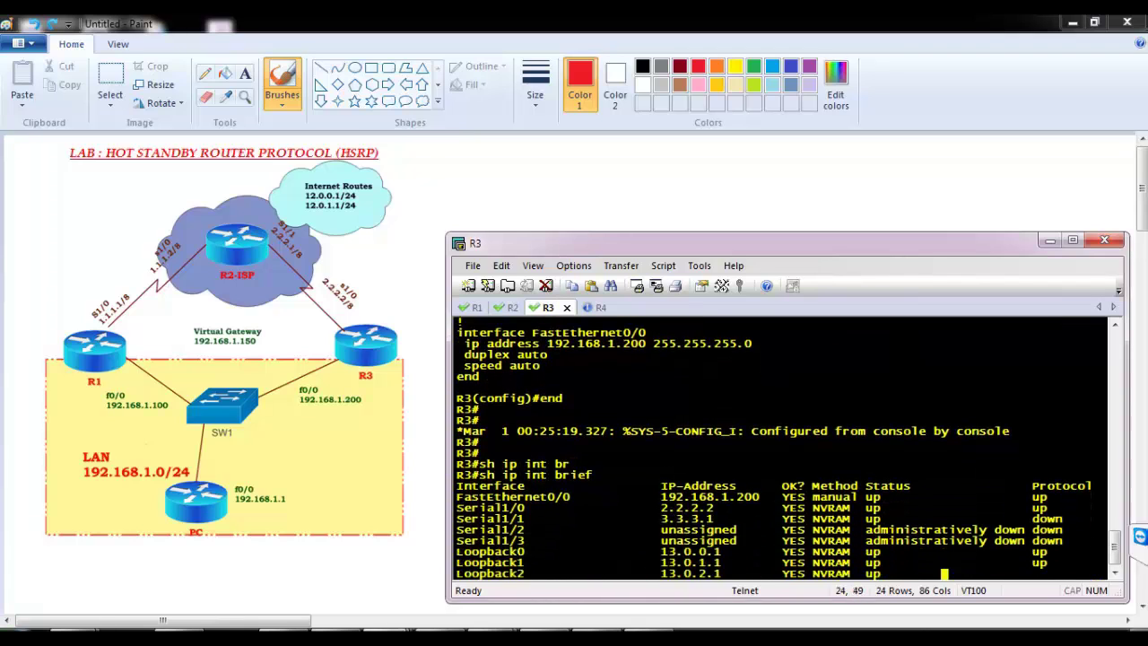
pyautogui.moveTo(548, 476); pyautogui.dragTo(763, 477)
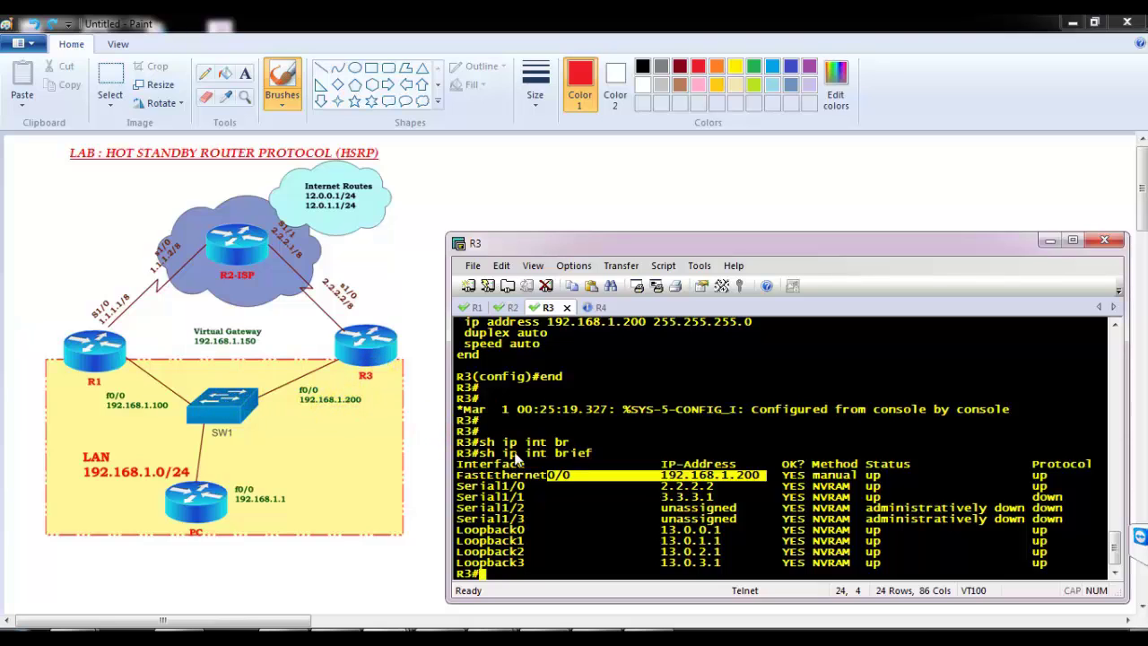
pyautogui.click(563, 475)
# - Ping R1's LAN address 192.168.1.100 from R3
pyautogui.press('Return')
pyautogui.press('Return')
pyautogui.write('ping 192.168.1.')
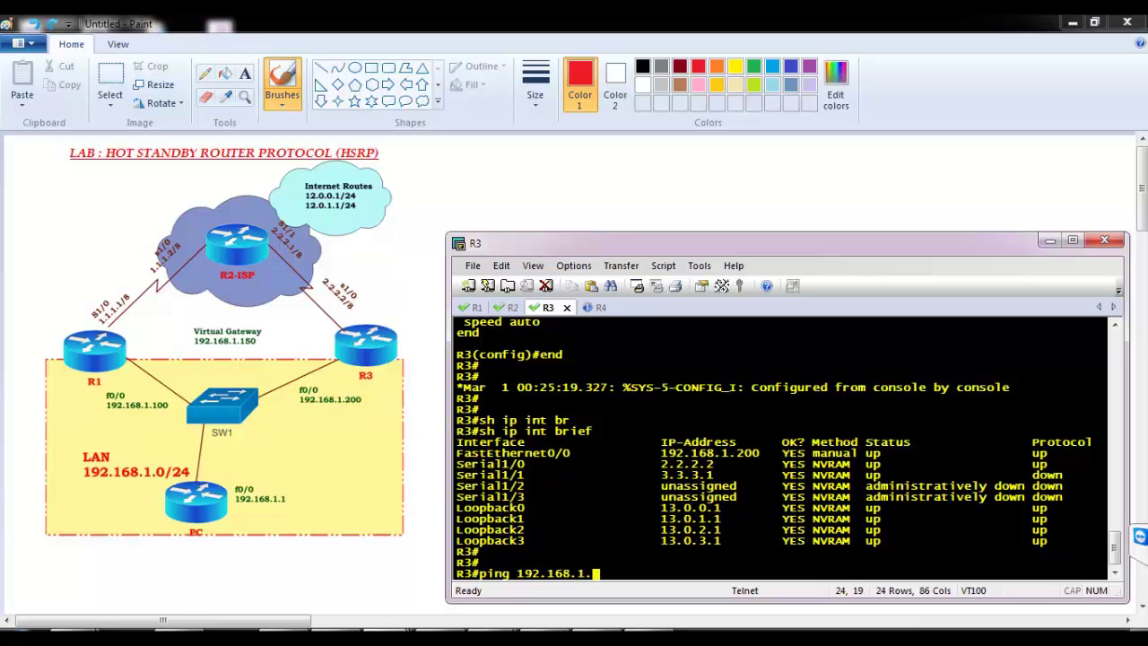
pyautogui.write('0')
pyautogui.press('Return')
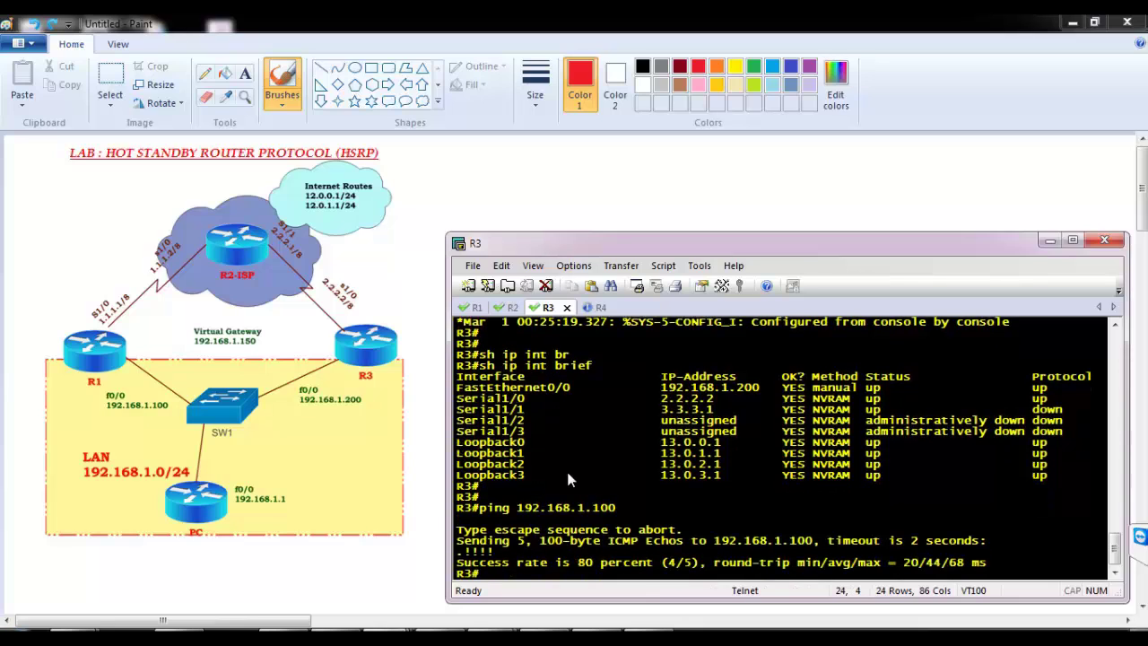
# - Ping the PC's address 192.168.1.1 from R3
pyautogui.press('Return')
pyautogui.press('Return')
pyautogui.press('Up')
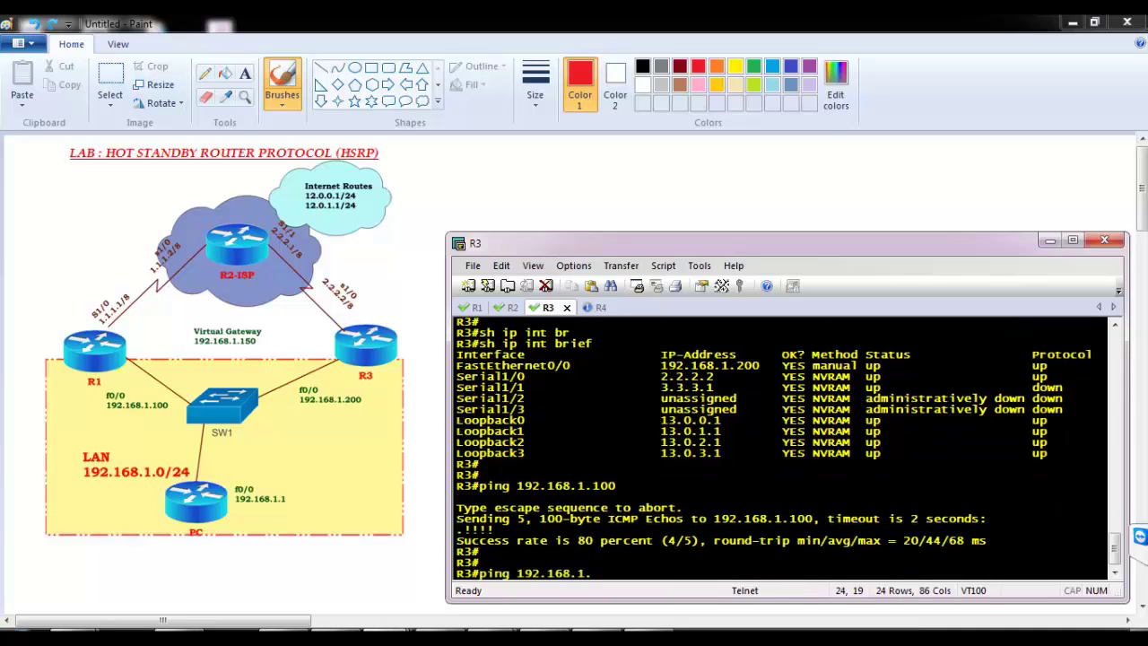
pyautogui.press('Return')
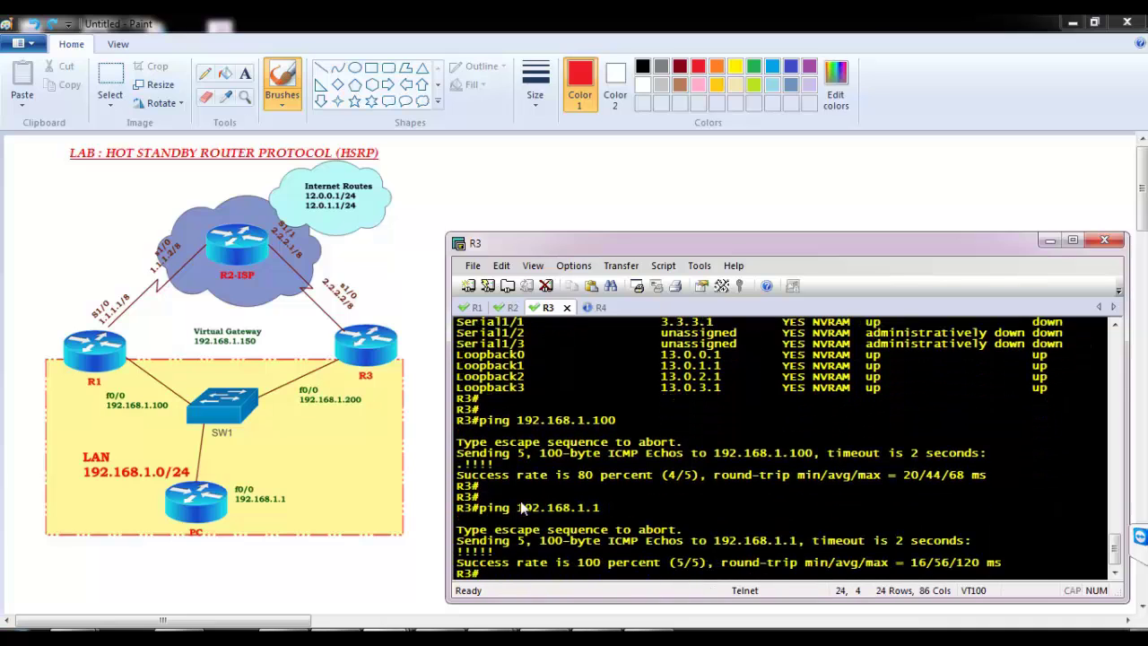
# - Switch from R3 to the R4 terminal session and enter privileged EXEC mode
pyautogui.moveTo(475, 502); pyautogui.dragTo(493, 551)
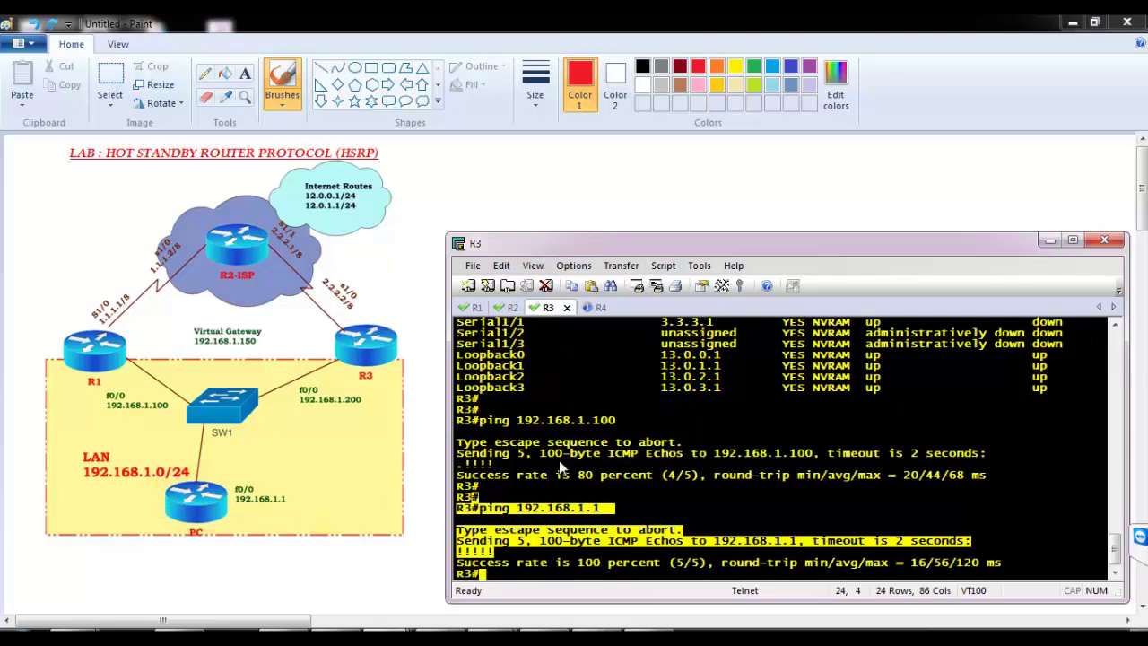
pyautogui.click(588, 370)
pyautogui.click(596, 306)
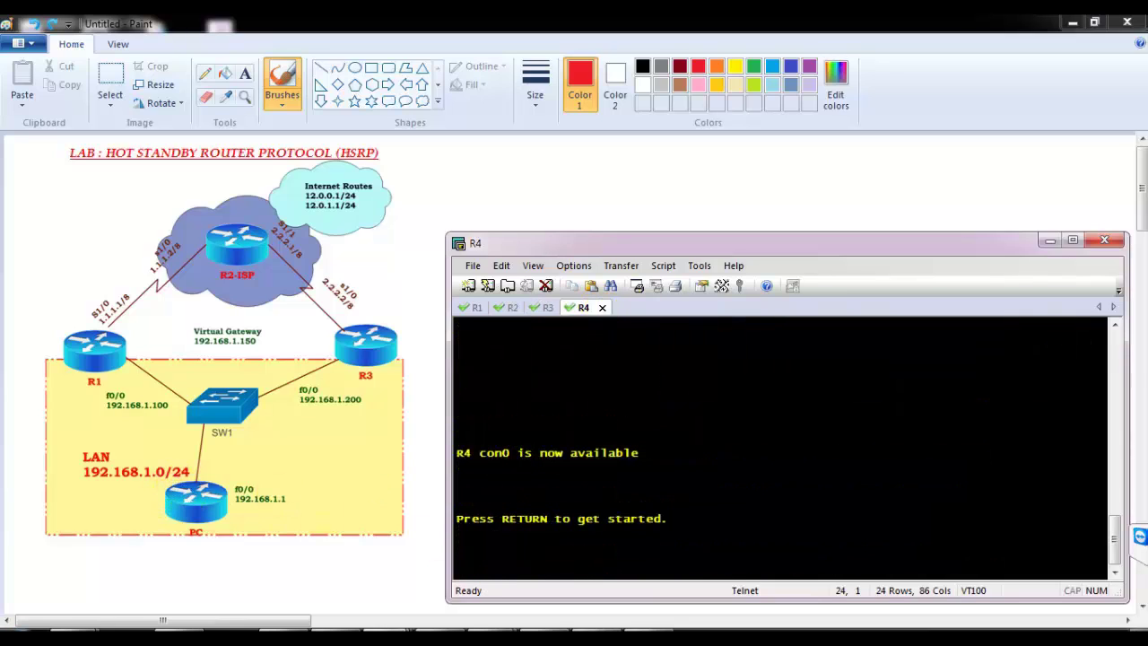
pyautogui.press('Return')
pyautogui.write('en')
pyautogui.press('Tab')
pyautogui.press('Return')
pyautogui.press('Return')
# - List R4's interfaces with "sh ip int brief" and check the FastEthernet0/0 address
pyautogui.write('sh ip int br')
pyautogui.press('Tab')
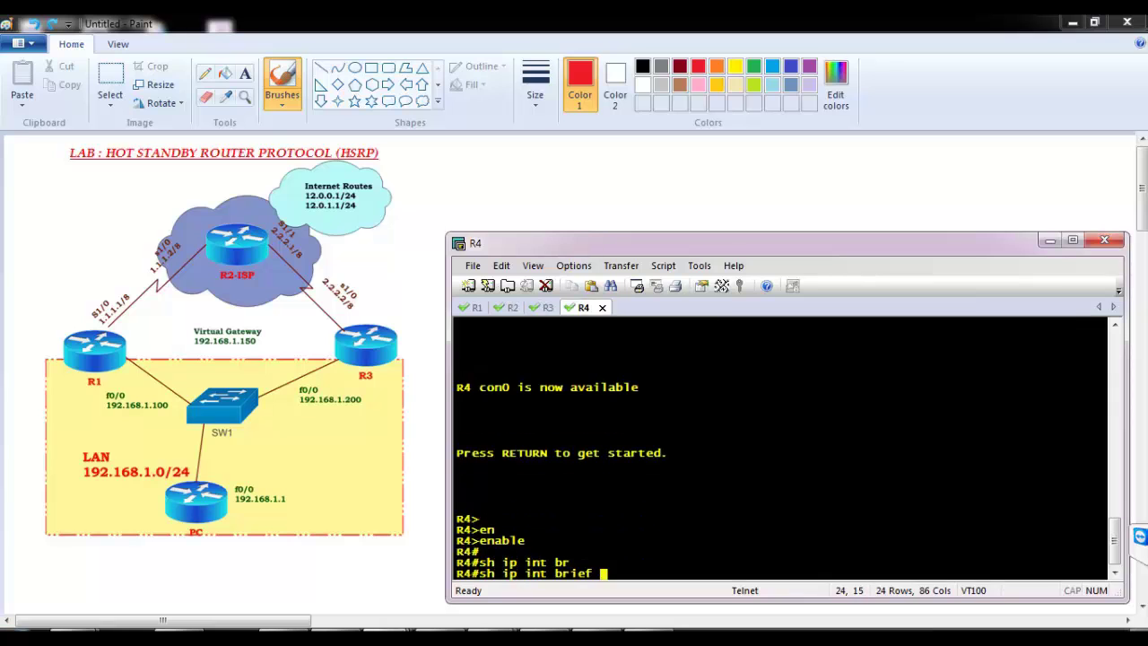
pyautogui.press('Return')
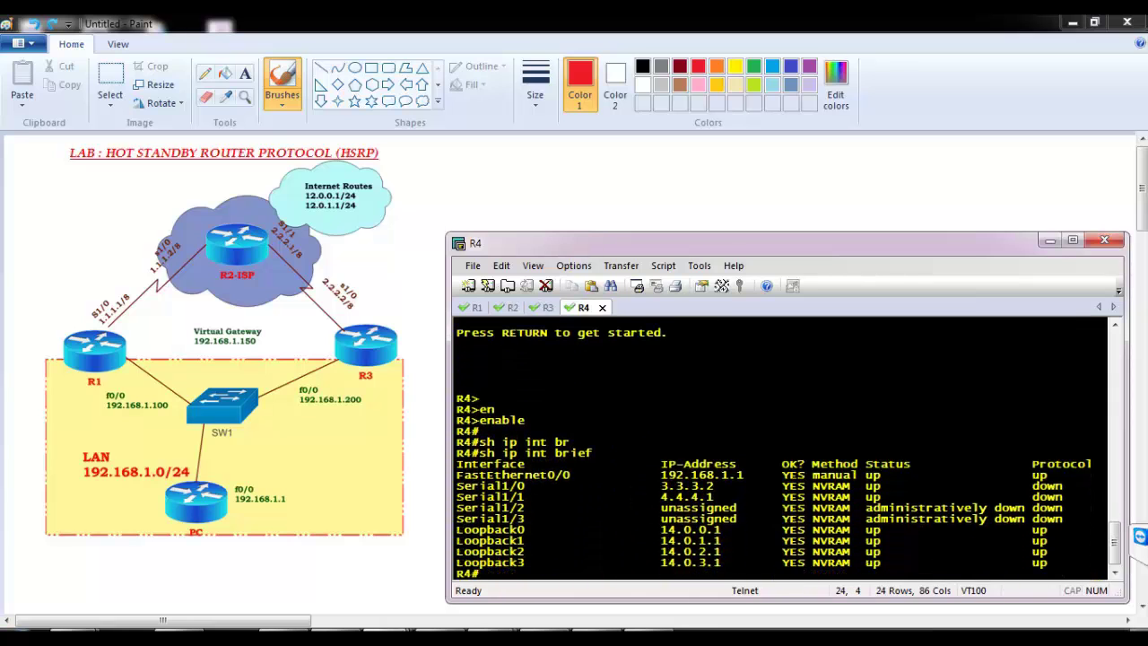
pyautogui.moveTo(654, 474); pyautogui.dragTo(754, 477)
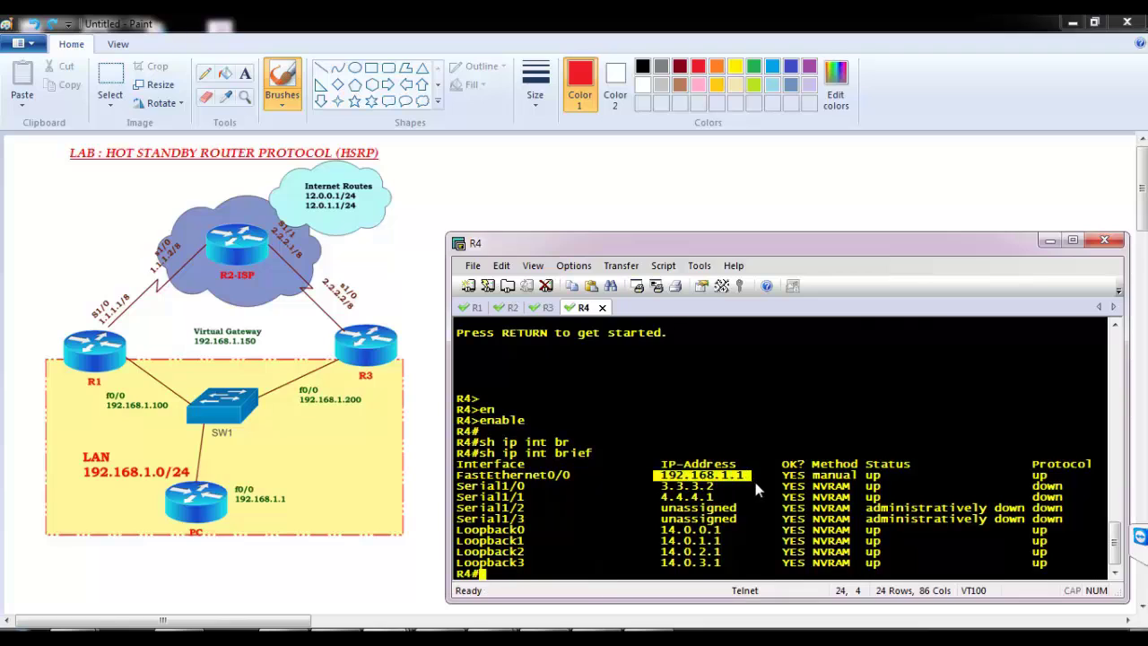
# - Ping R1's LAN address 192.168.1.100 from R4
pyautogui.press('Return')
pyautogui.press('Return')
pyautogui.write('ping 192.168.1.100')
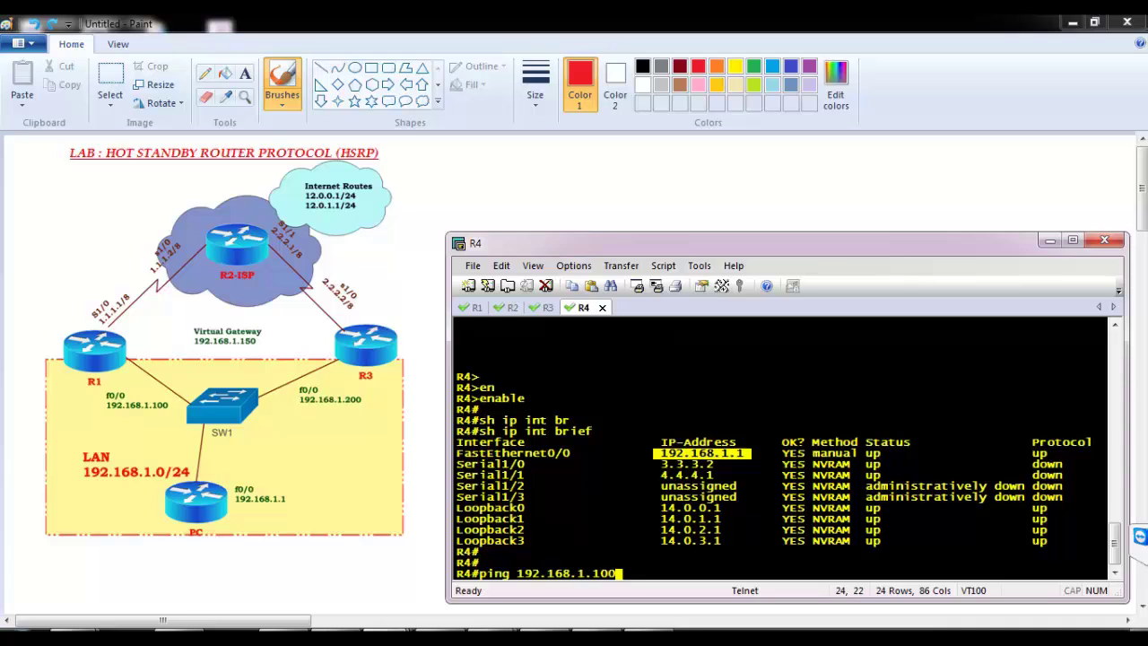
pyautogui.press('Return')
# - Ping R3's LAN address 192.168.1.200 from R4
pyautogui.press('Up')
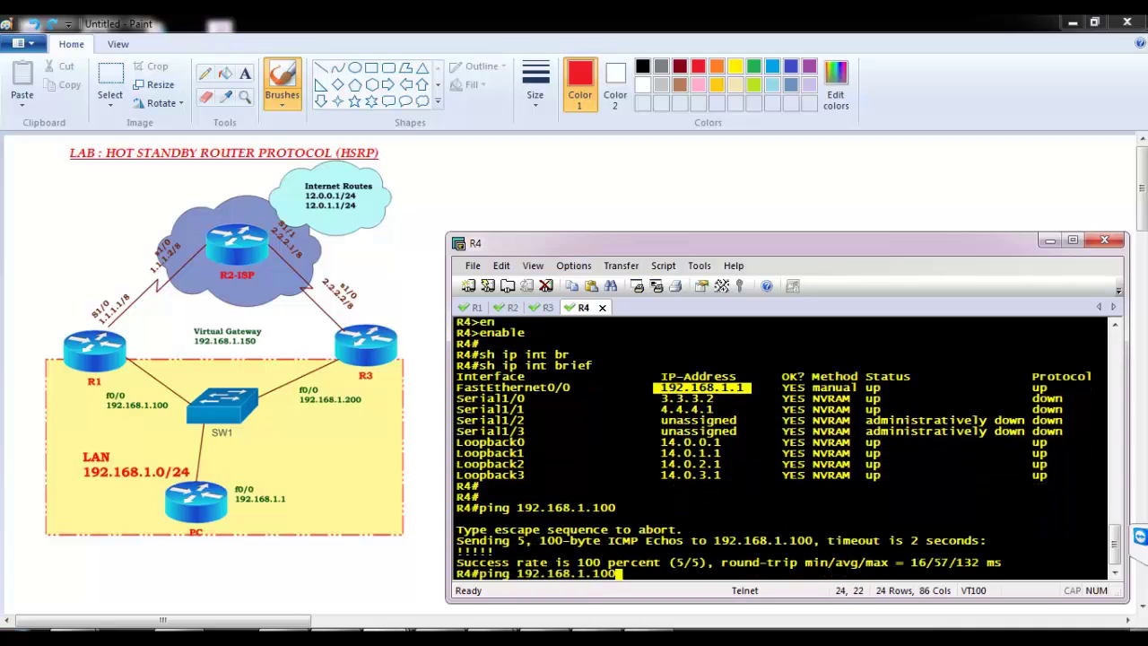
pyautogui.press('Return')
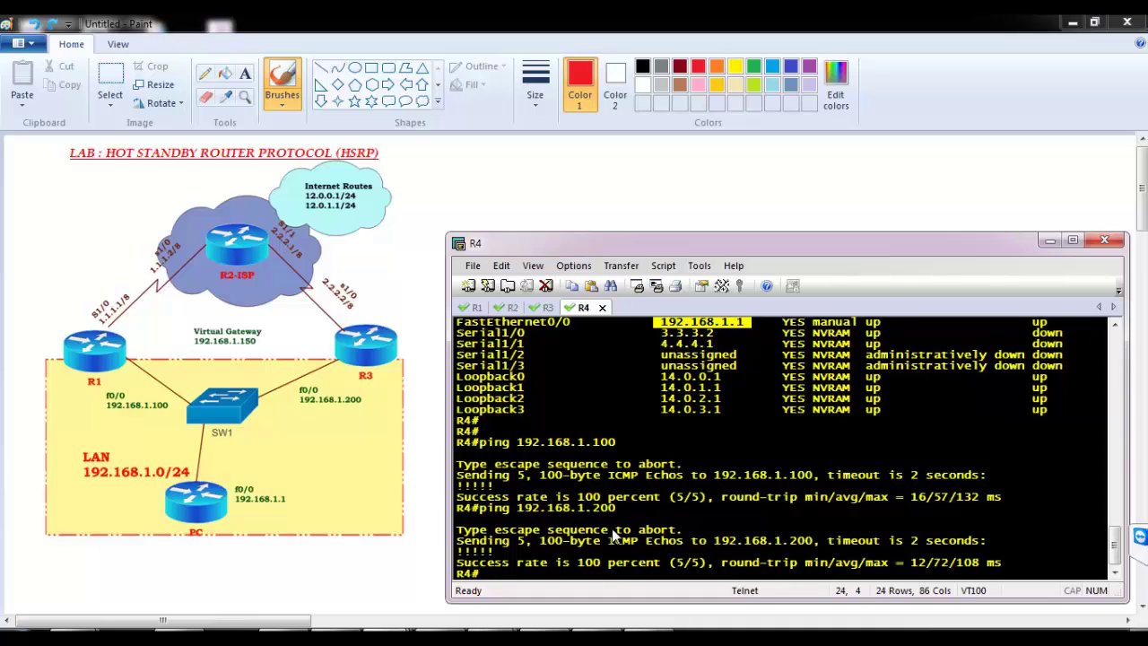
pyautogui.click(590, 415)
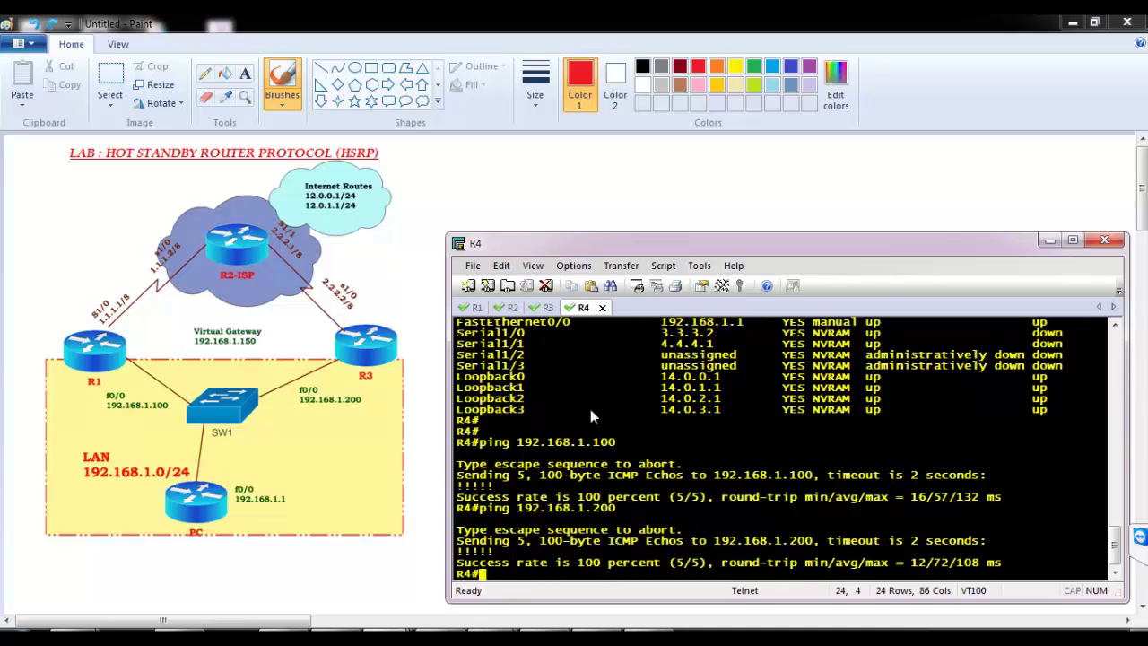
# - Switch to the R2 terminal session and enter privileged EXEC mode
pyautogui.click(510, 307)
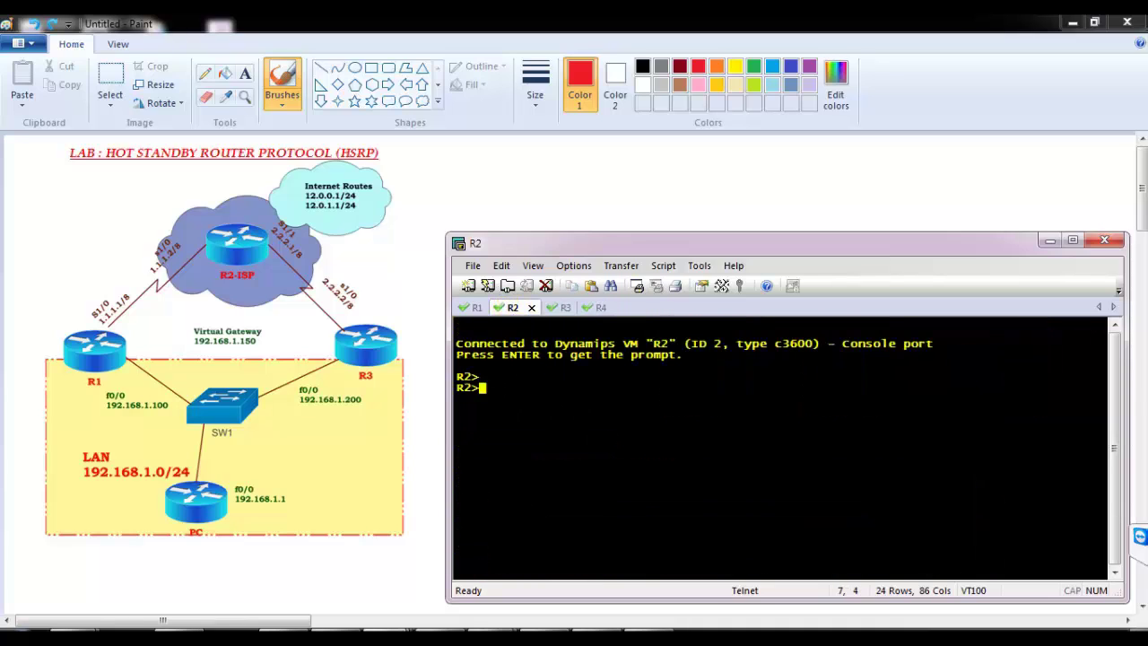
pyautogui.write('en')
pyautogui.press('Tab')
pyautogui.press('Return')
pyautogui.press('Return')
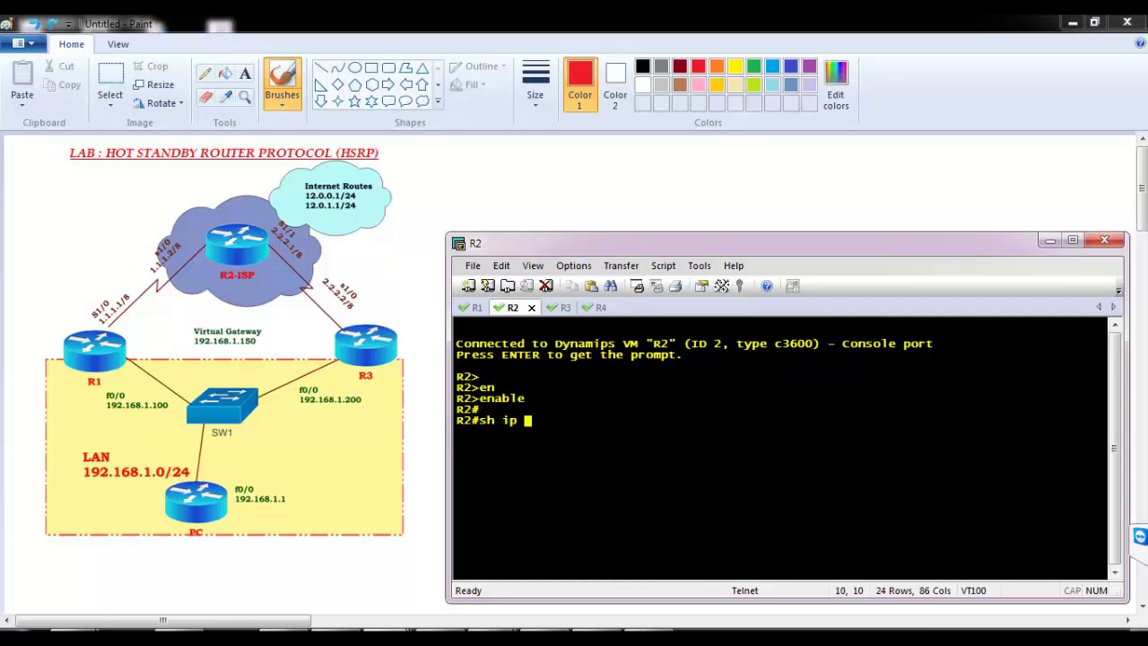
# - List the interfaces on R2 with "sh ip int brief"
pyautogui.write('sh ip in tbr')
pyautogui.press('Return')
pyautogui.write('sh ip int b')
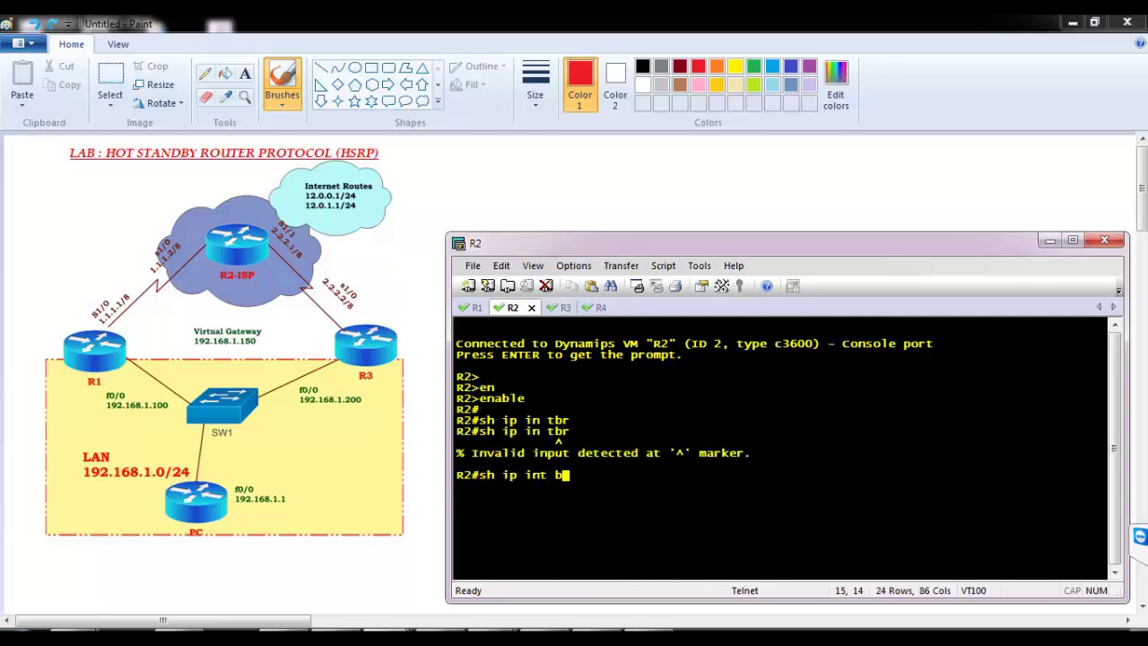
pyautogui.write('r')
pyautogui.press('Tab')
pyautogui.press('Return')
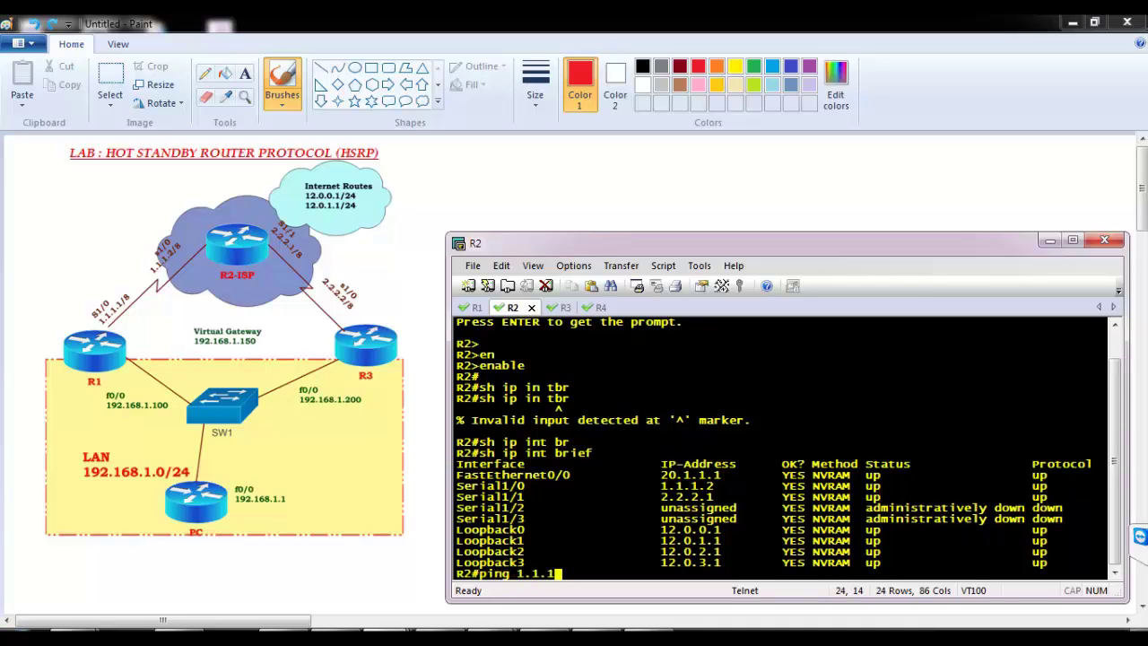
# - Ping R1's serial address 1.1.1.1 from R2
pyautogui.write('ping 1.1.1.1')
pyautogui.press('Return')
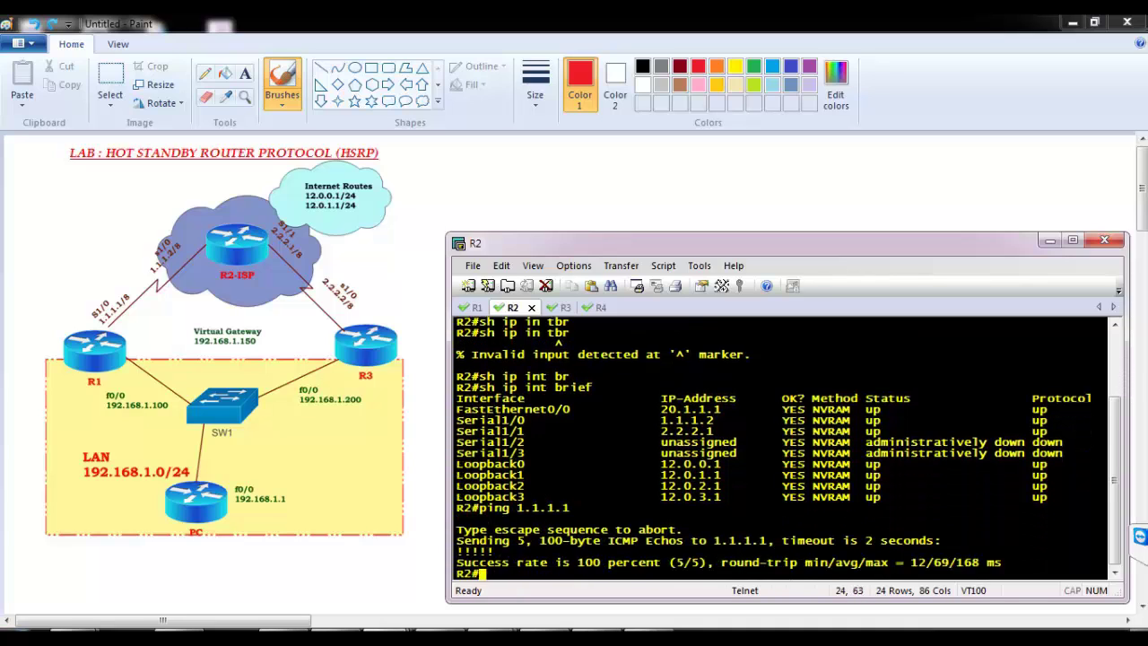
pyautogui.press('Return')
pyautogui.press('Return')
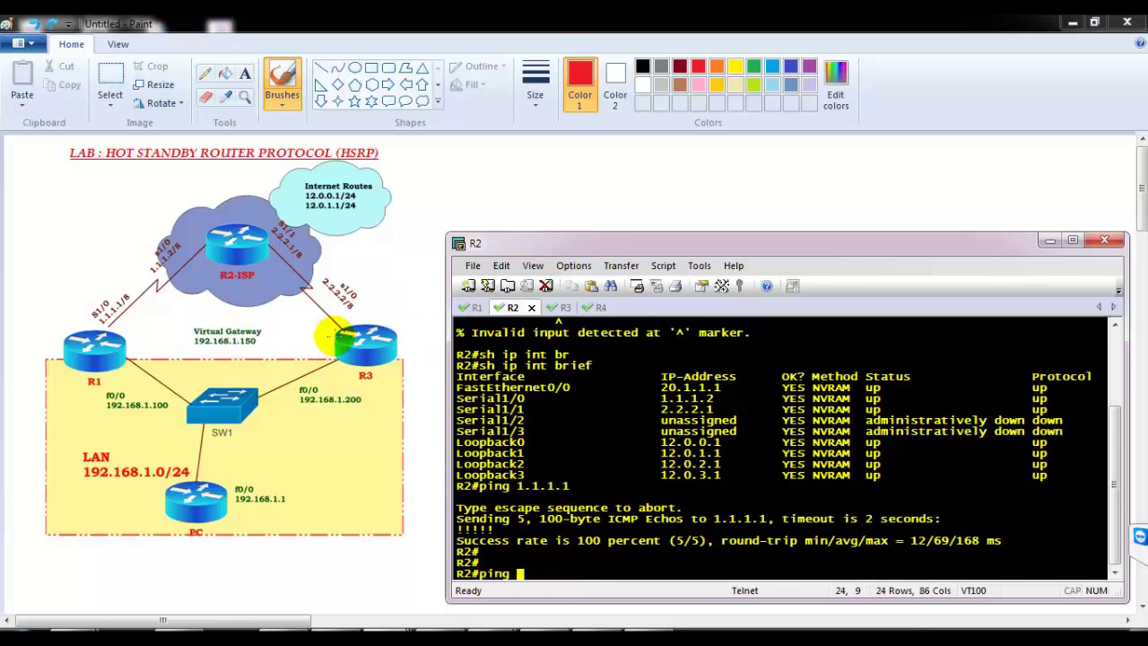
# - Ping R3's serial address 2.2.2.2 from R2 and check the loopback addresses in the interface list
pyautogui.press('Return')
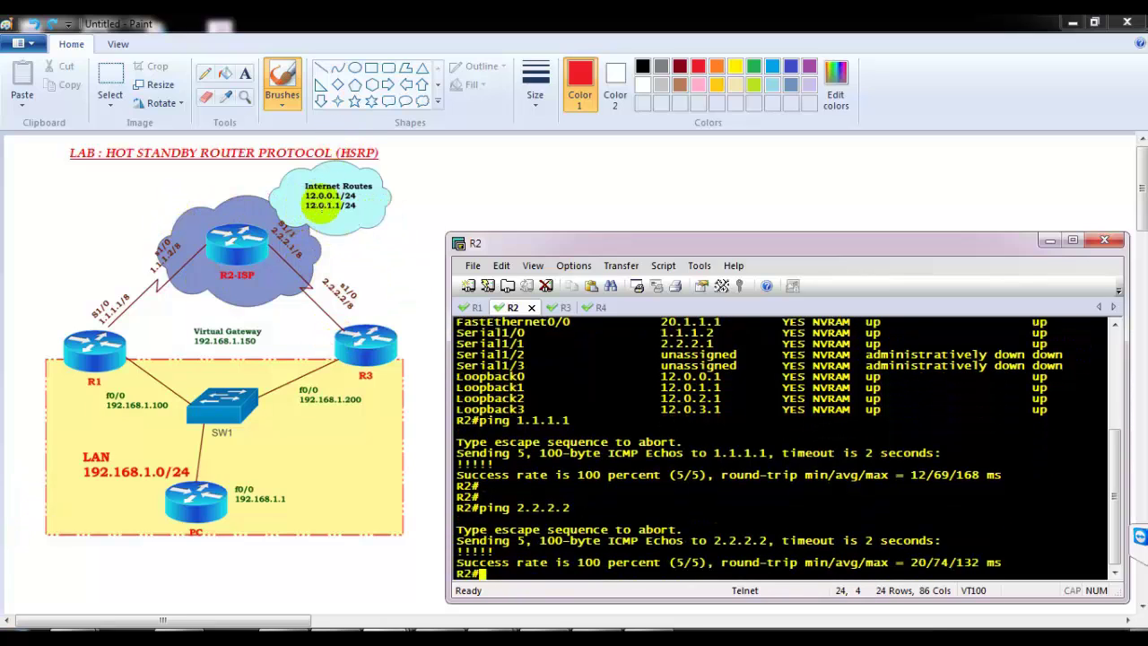
pyautogui.moveTo(625, 376); pyautogui.dragTo(745, 414)
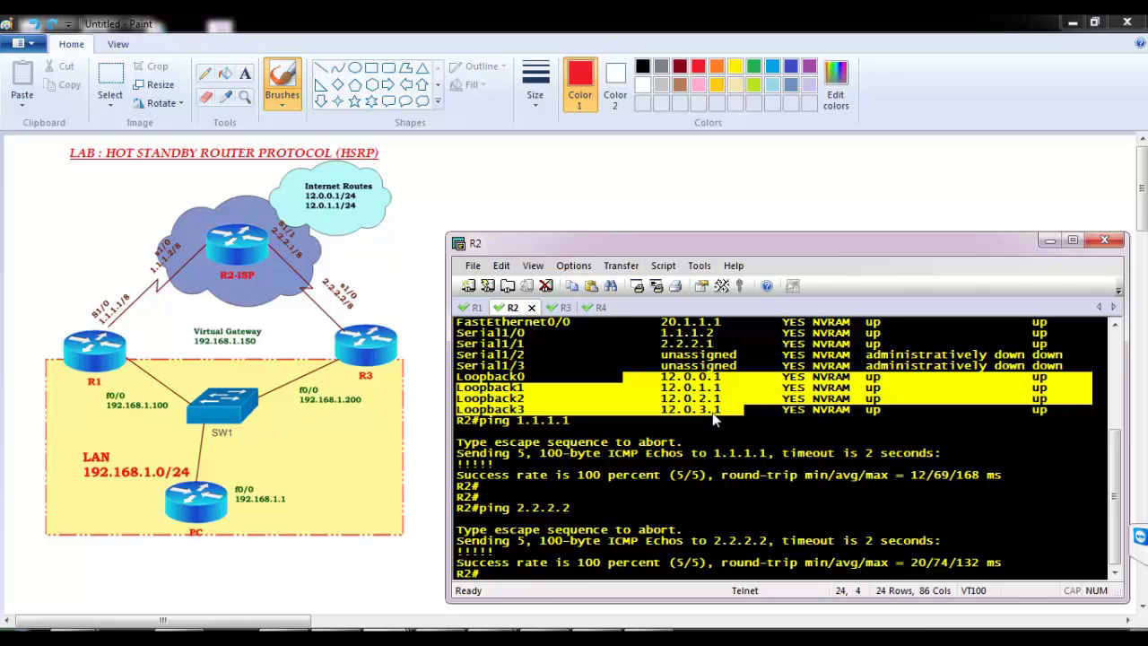
pyautogui.click(665, 416)
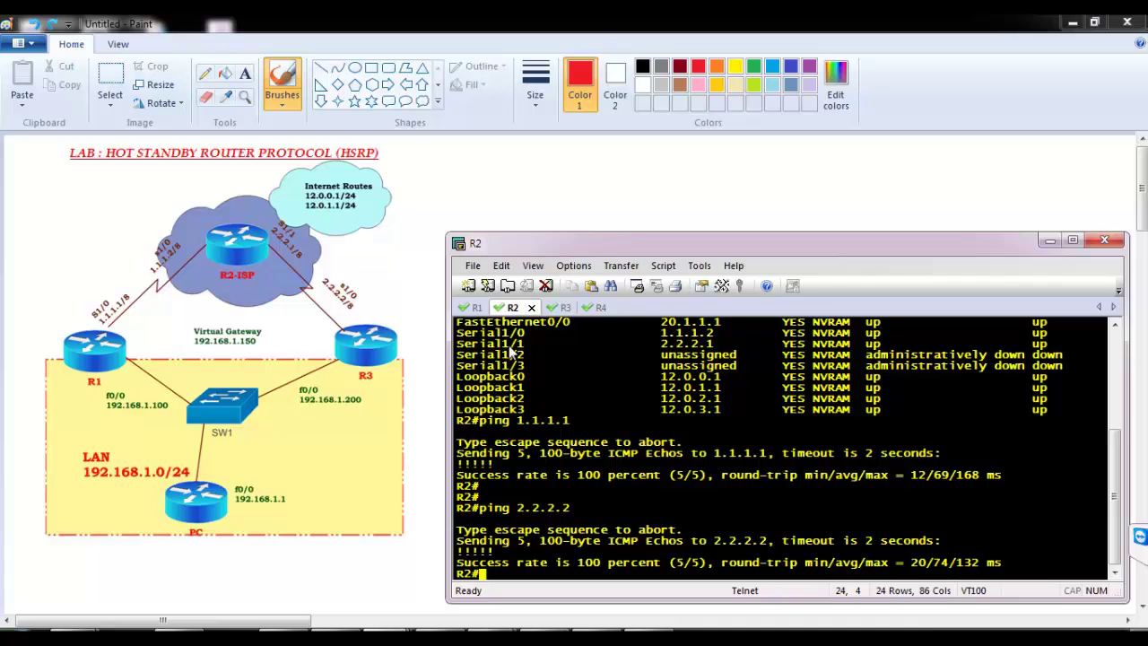
# - Switch to the R1 terminal session and enter global configuration mode with "conf t"
pyautogui.click(466, 308)
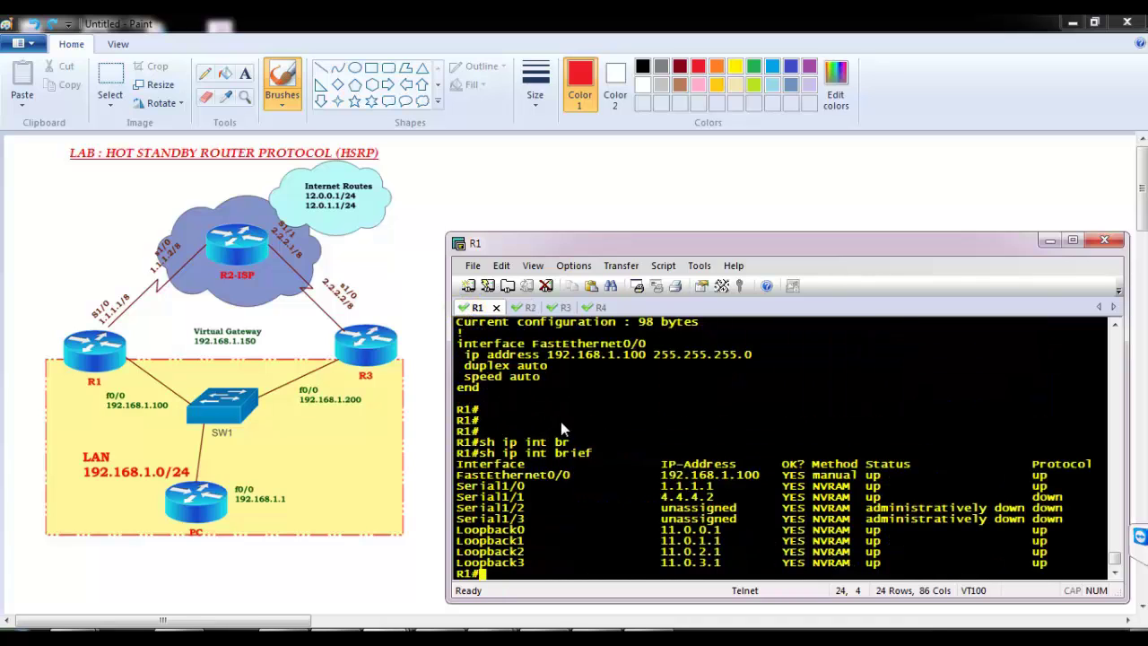
pyautogui.press('Return')
pyautogui.write('conf t')
pyautogui.press('Return')
pyautogui.press('Return')
# - Add a default route on R1 with "ip route 0.0.0.0 0.0.0.0 1.1.1.2"
pyautogui.write('i p')
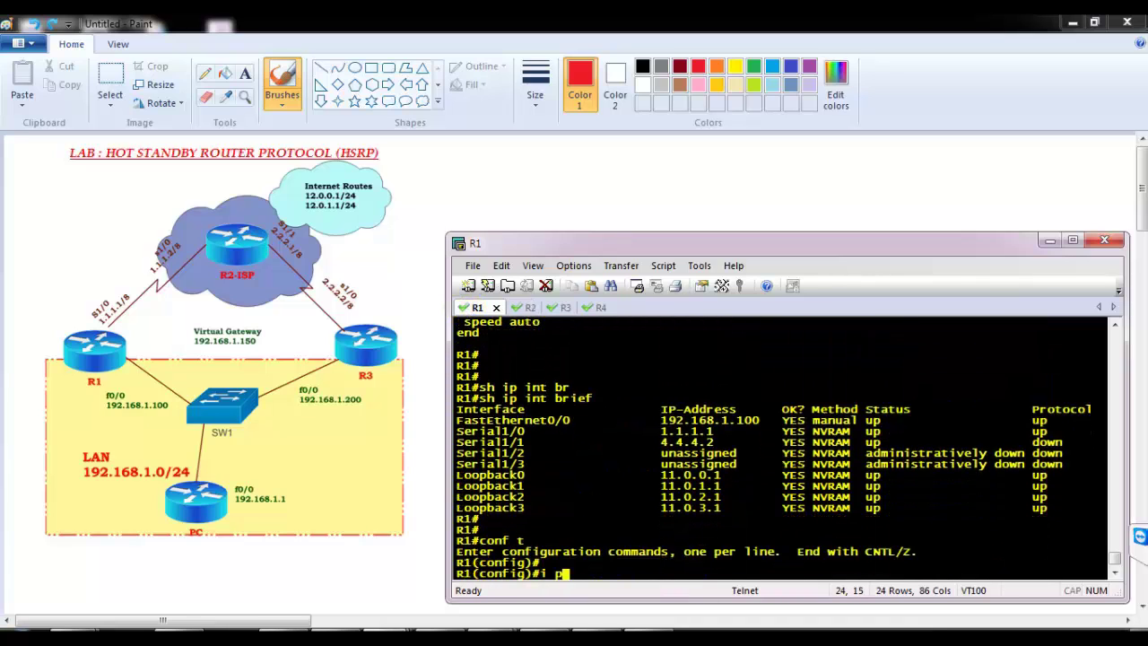
pyautogui.press('Return')
pyautogui.write('ip route ')
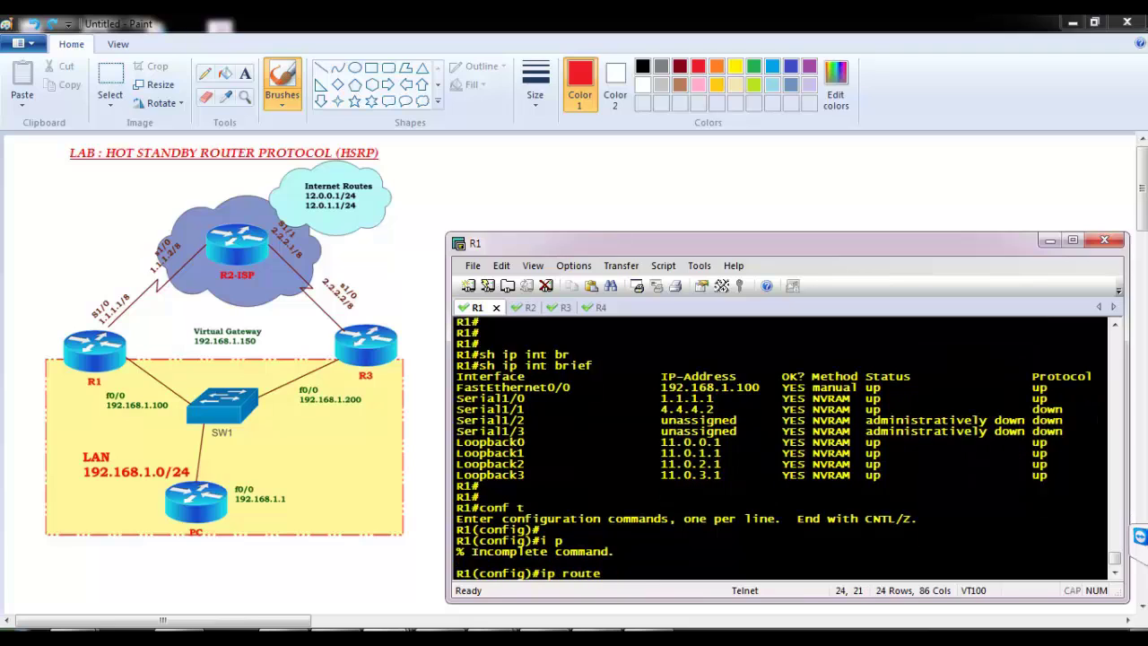
pyautogui.write('0.0.0.0  0.0.0')
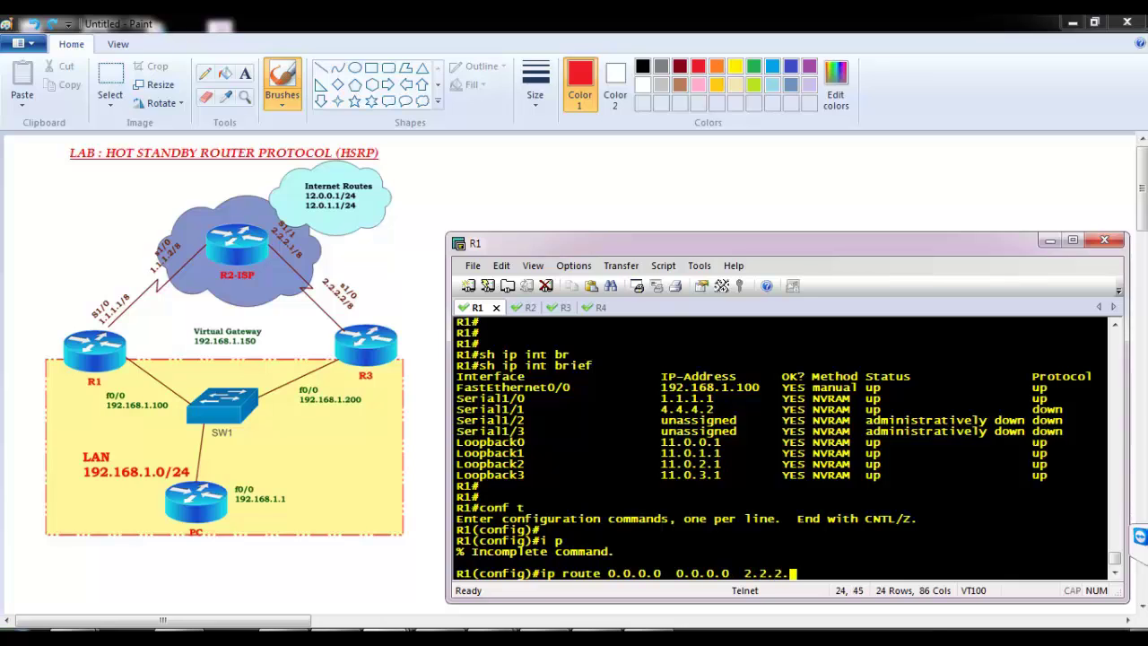
pyautogui.write('.0  1.')
pyautogui.press('Return')
pyautogui.press('Return')
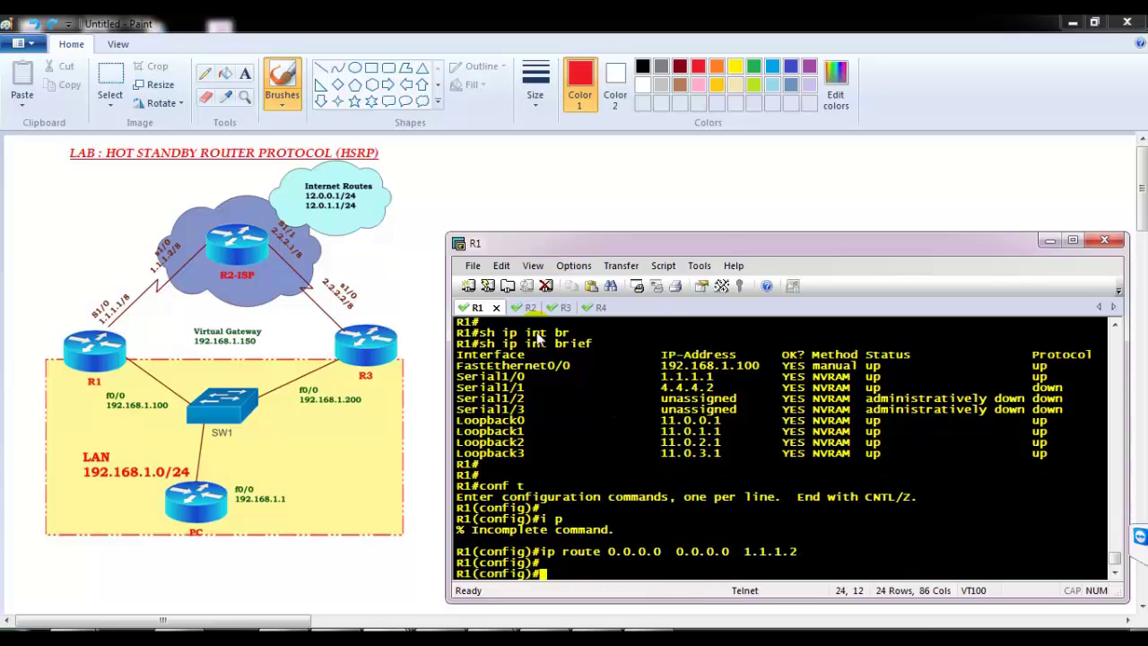
# - Switch to the R3 terminal session and enter global configuration mode with "conf t"
pyautogui.click(558, 306)
pyautogui.press('Return')
pyautogui.press('Return')
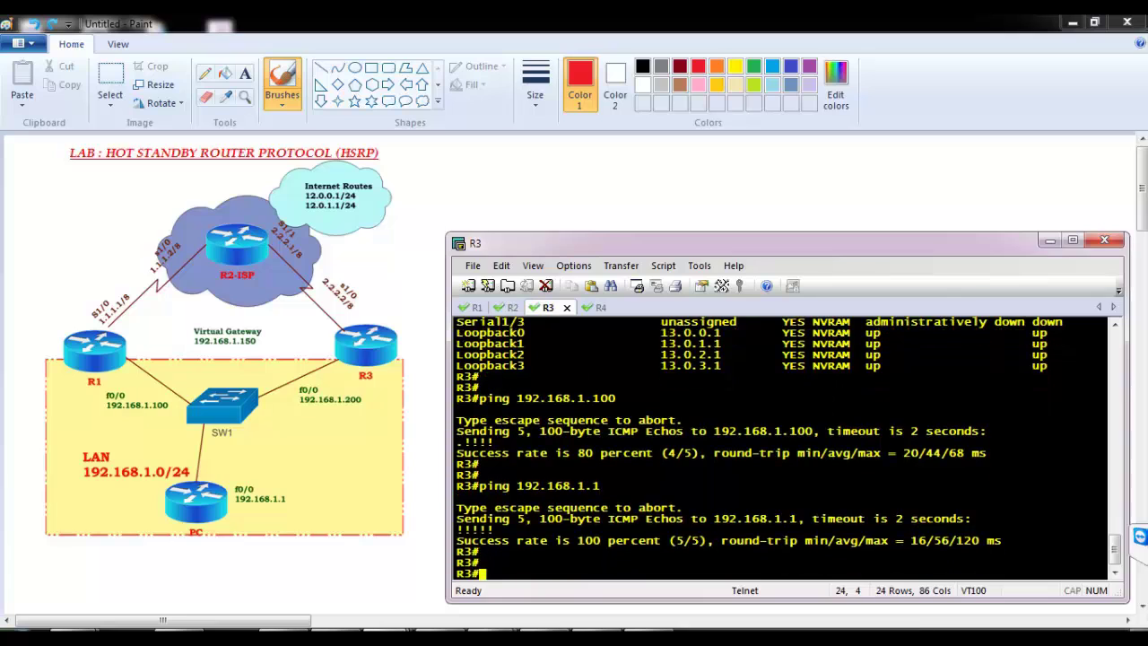
pyautogui.write('conf t')
pyautogui.press('Return')
pyautogui.write('[')
pyautogui.press('Return')
# - Add a default route on R3 with "ip route 0.0.0.0 0.0.0.0 2.2.2.1" and exit configuration mode with "end"
pyautogui.write('ip route')
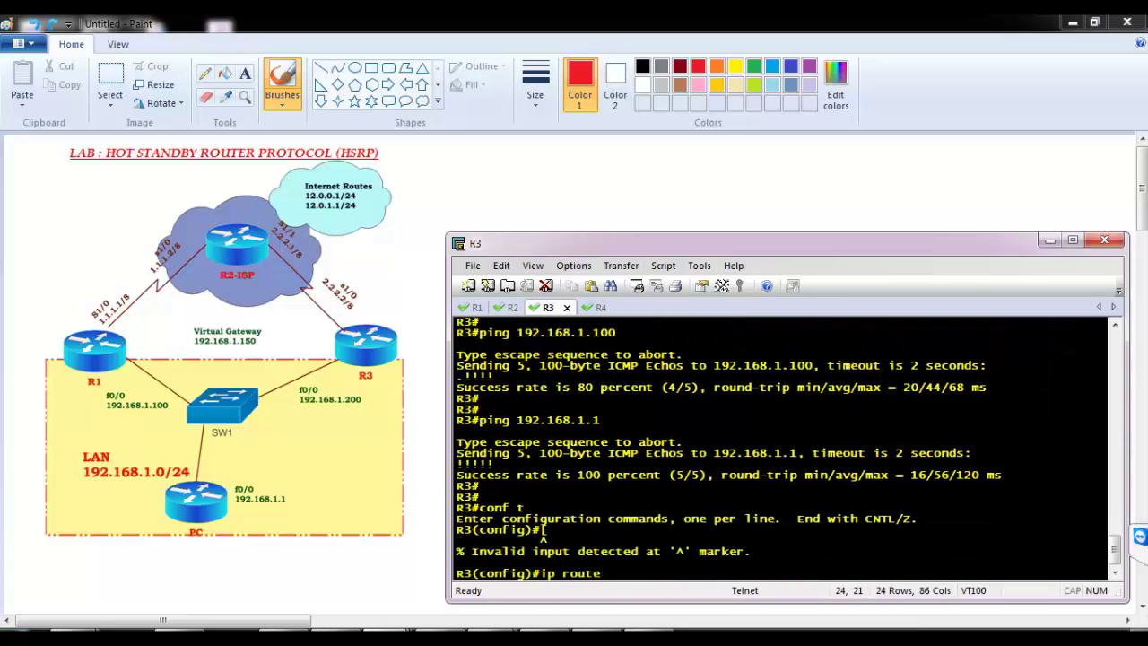
pyautogui.write(' 0.0.0.0  0.0.0.0 ')
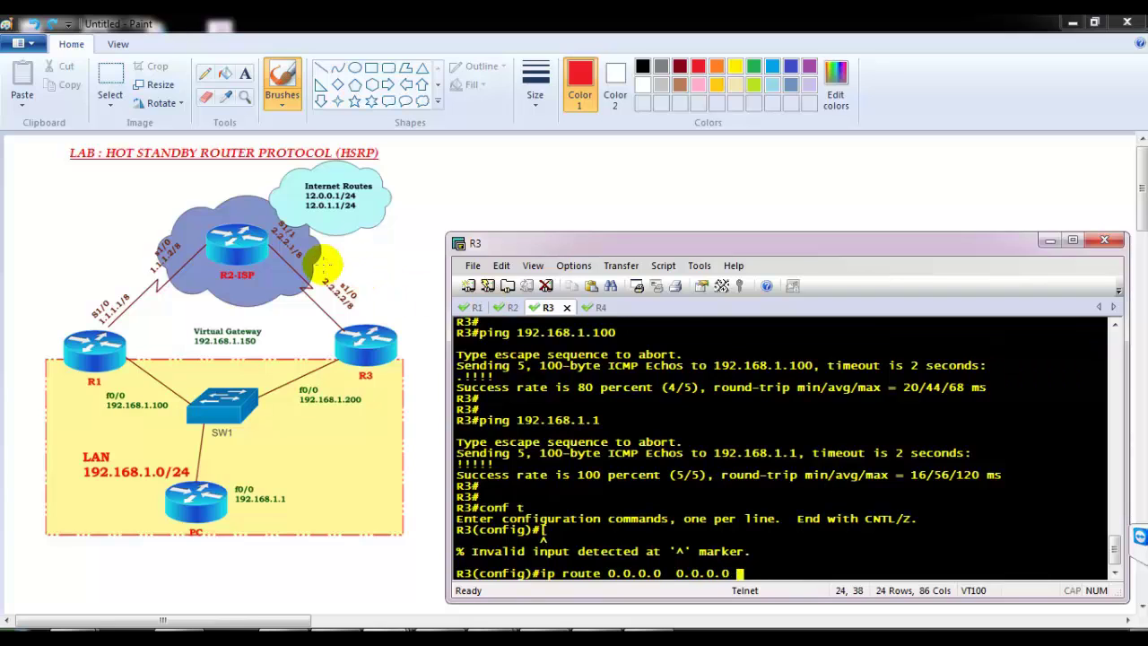
pyautogui.write('2.2.2.')
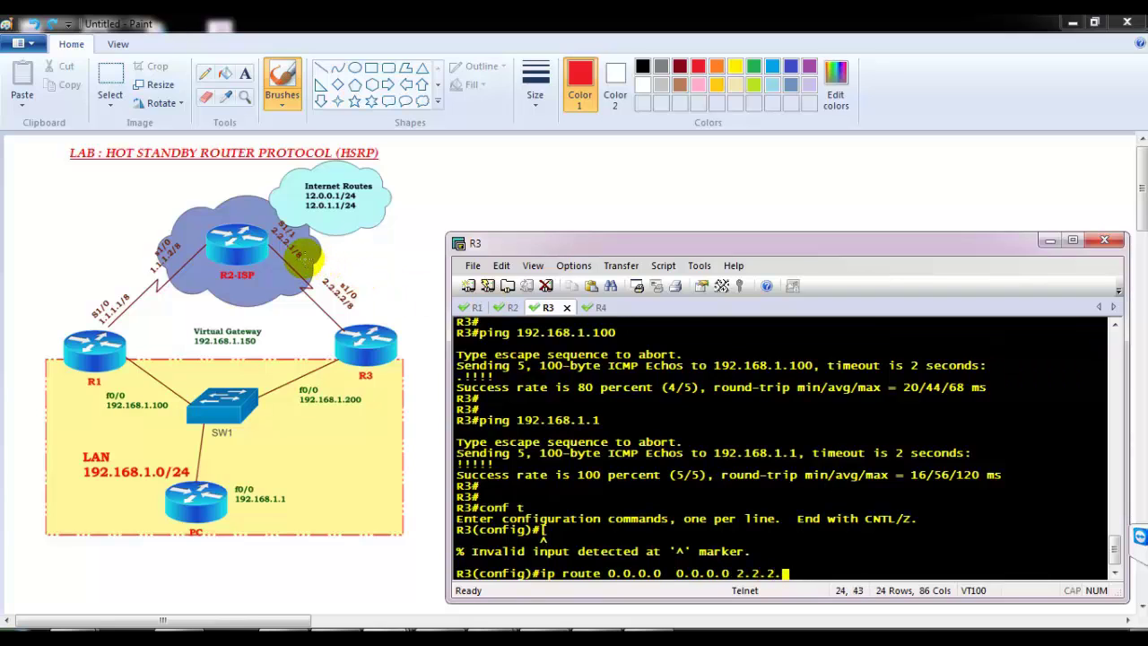
pyautogui.write('1')
pyautogui.press('Return')
pyautogui.press('Return')
pyautogui.write('end')
pyautogui.press('Return')
pyautogui.press('Return')
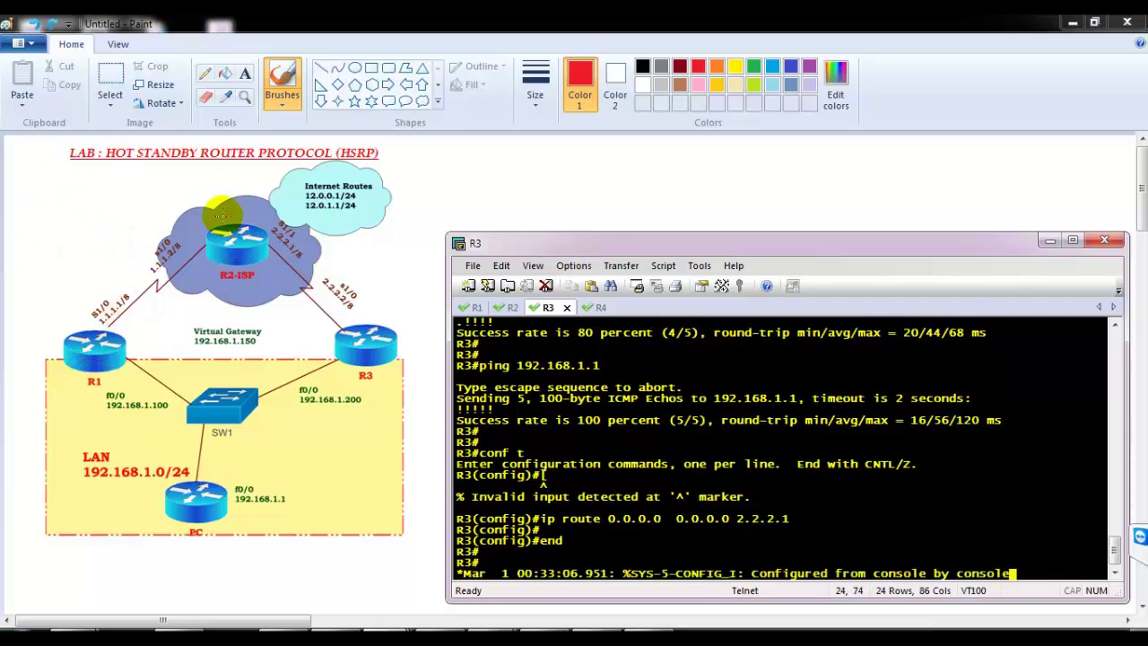
# - Switch to the R2 terminal session and enter global configuration mode with "conf t"
pyautogui.click(507, 306)
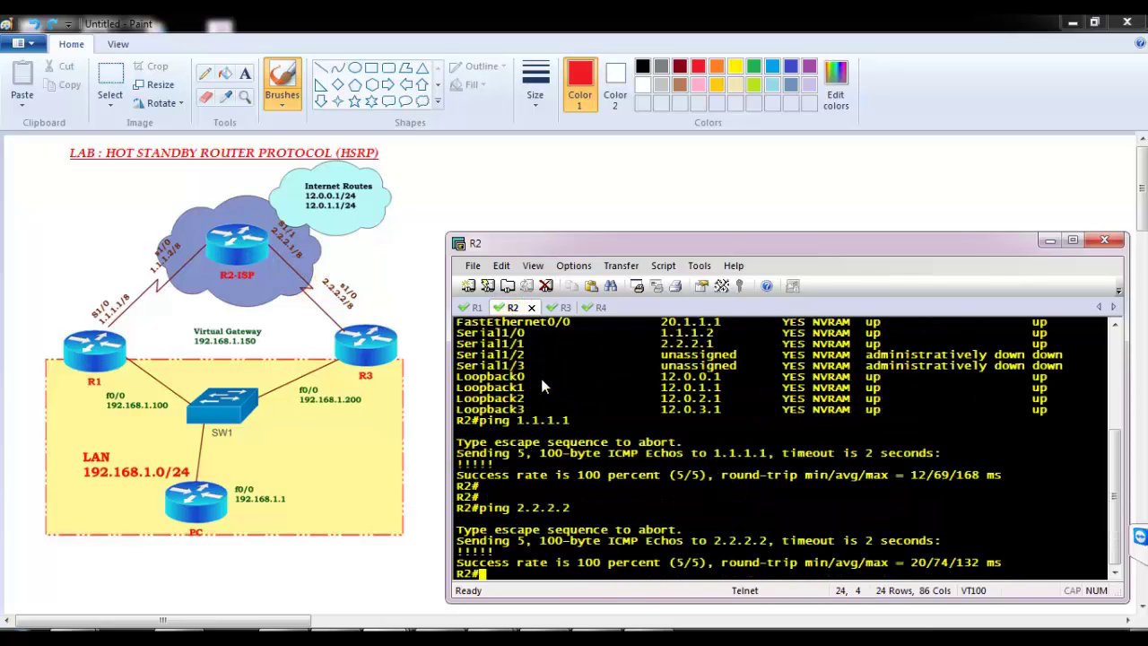
pyautogui.press('Return')
pyautogui.press('Return')
pyautogui.write('conf t')
pyautogui.press('Return')
pyautogui.press('Return')
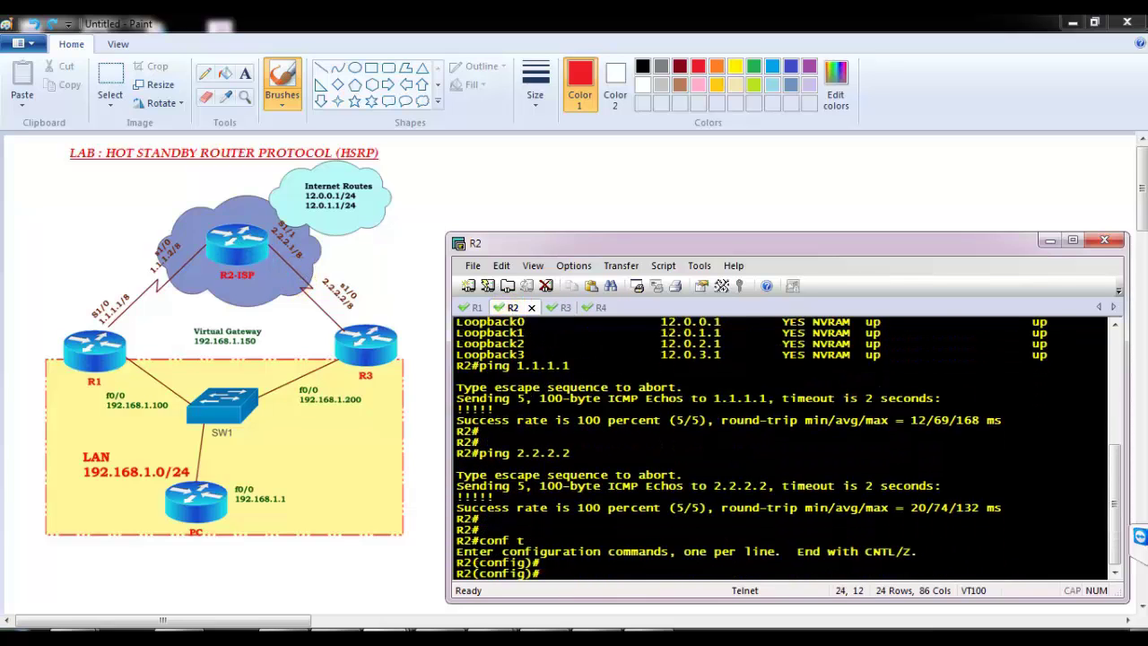
# - Add a static route on R2 to the LAN through R1 with "ip route 192.168.1.0 255.255.255.0 1.1.1.1"
pyautogui.write('ip route 192.168.')
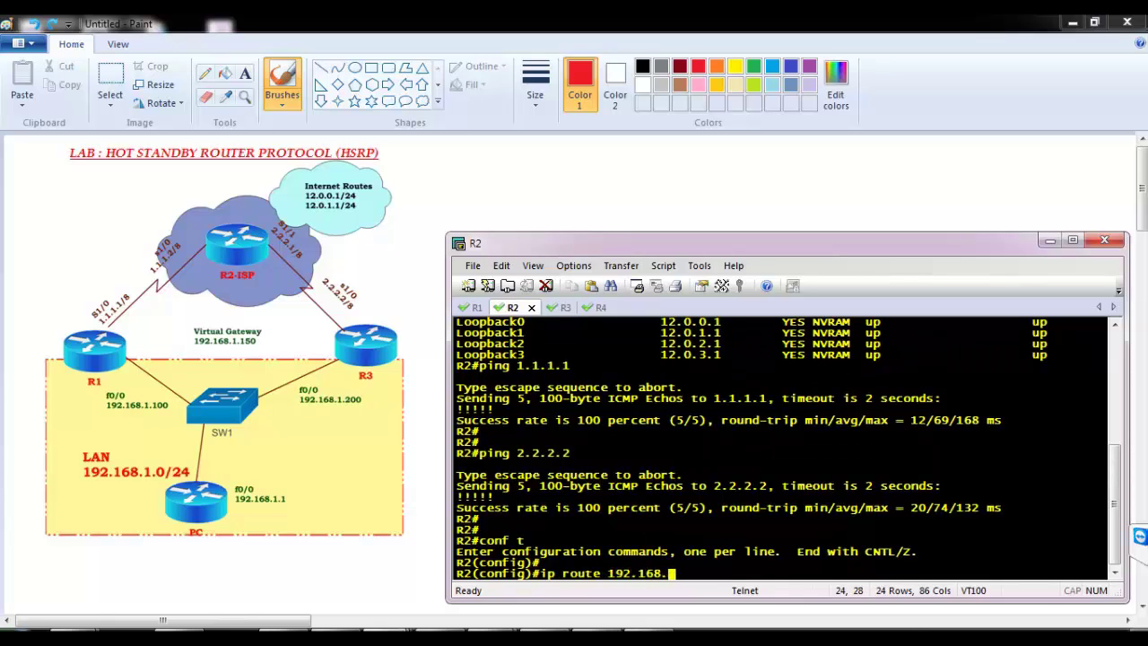
pyautogui.write('1.0  255.255.255.0  ')
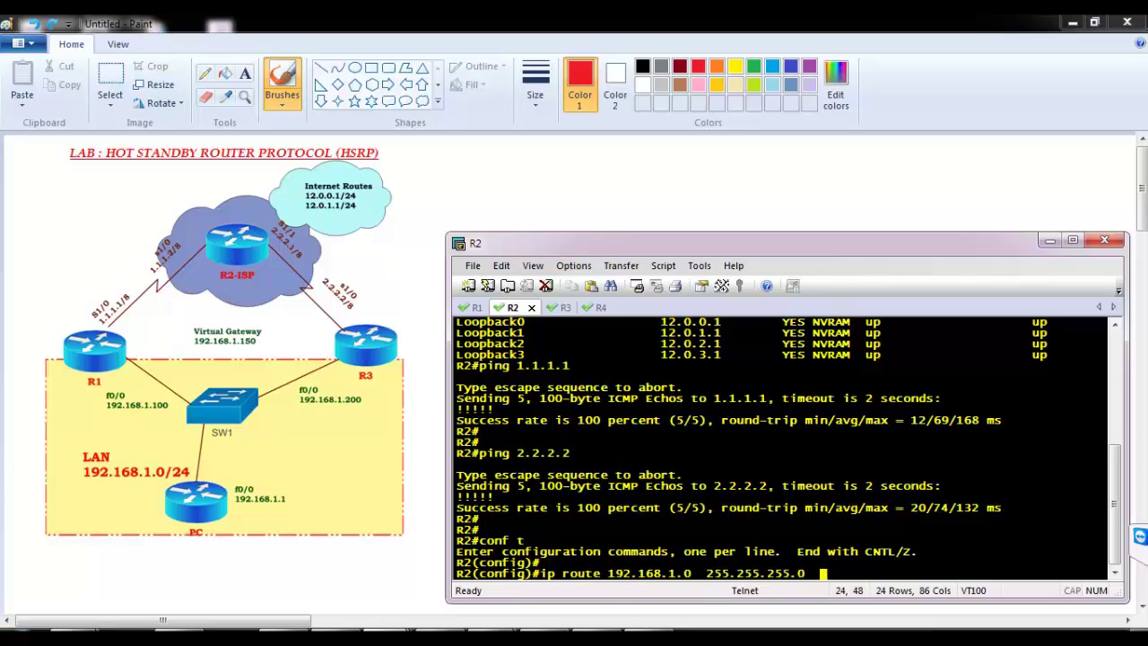
pyautogui.write('1.1.1')
pyautogui.press('Return')
pyautogui.press('Return')
# - Add a second LAN route on R2 through R3, "ip route 192.168.1.0 255.255.255.0 2.2.2.2", and exit configuration mode with "end"
pyautogui.press('Up')
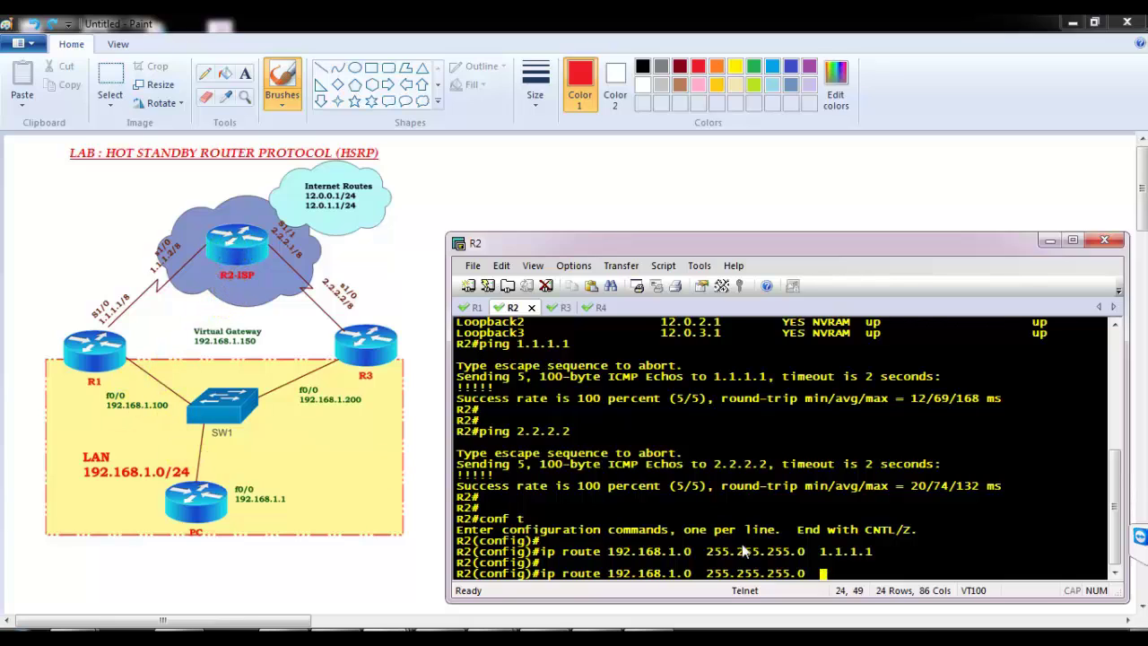
pyautogui.write('2.2.2.2')
pyautogui.press('Return')
pyautogui.press('Return')
pyautogui.write('end')
pyautogui.press('Return')
pyautogui.press('Return')
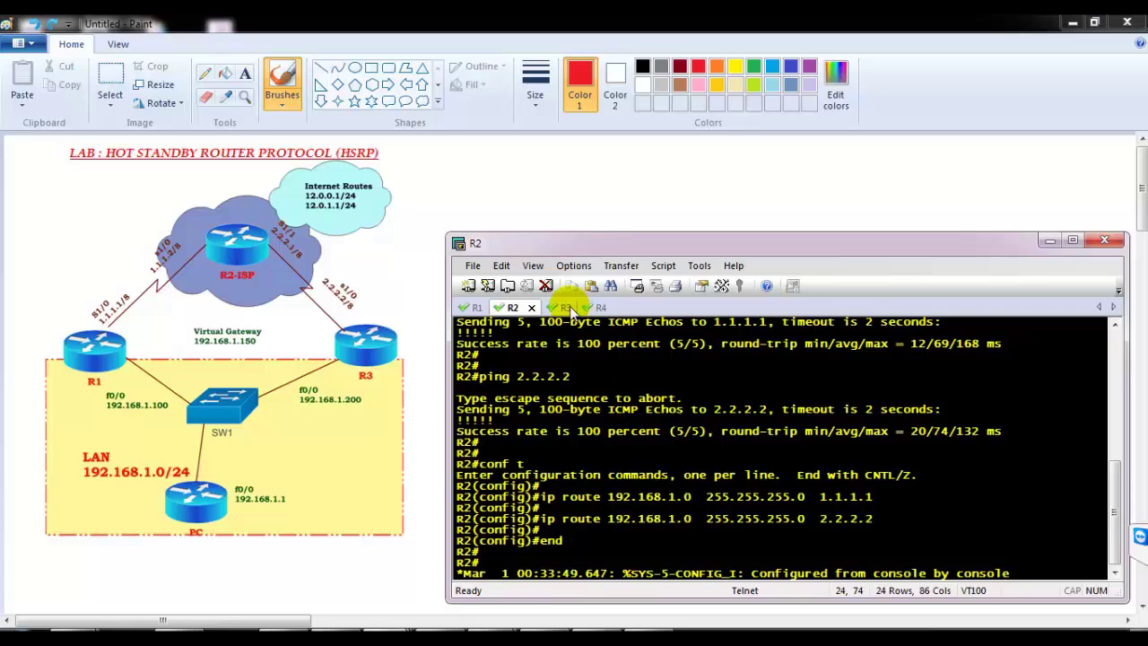
# - Return to the R1 terminal session and exit its configuration mode with "end"
pyautogui.click(475, 307)
pyautogui.press('Return')
pyautogui.write('end')
pyautogui.press('Return')
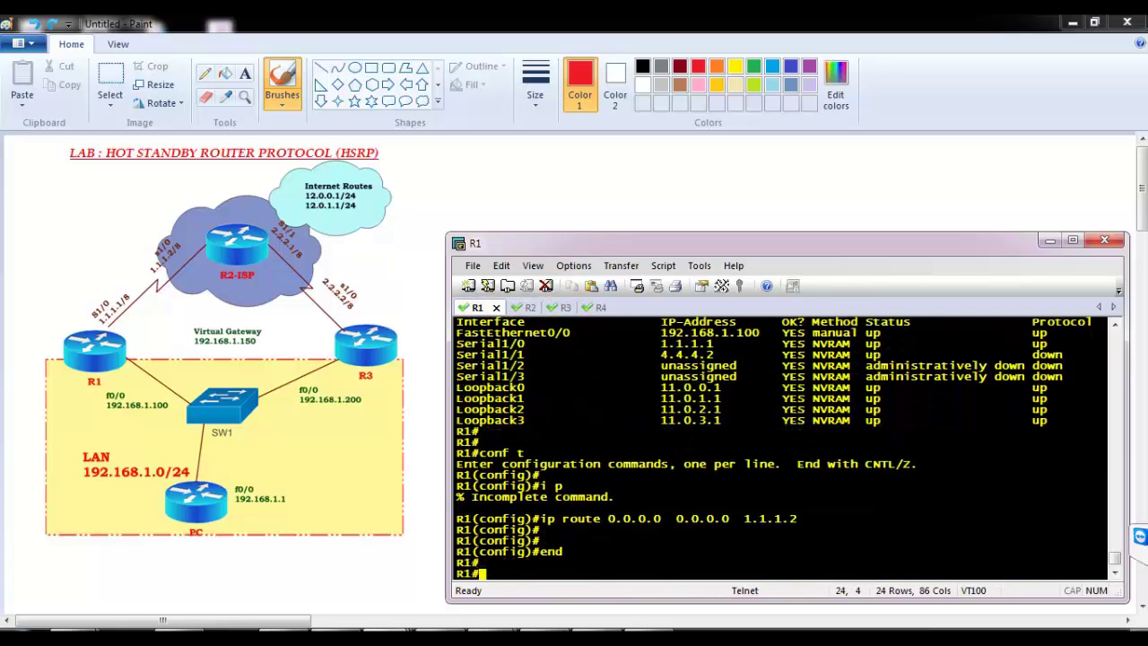
# - Ping the internet loopbacks 12.0.0.1 and 12.0.2.1 from R1
pyautogui.write('ping 12.0.0.1')
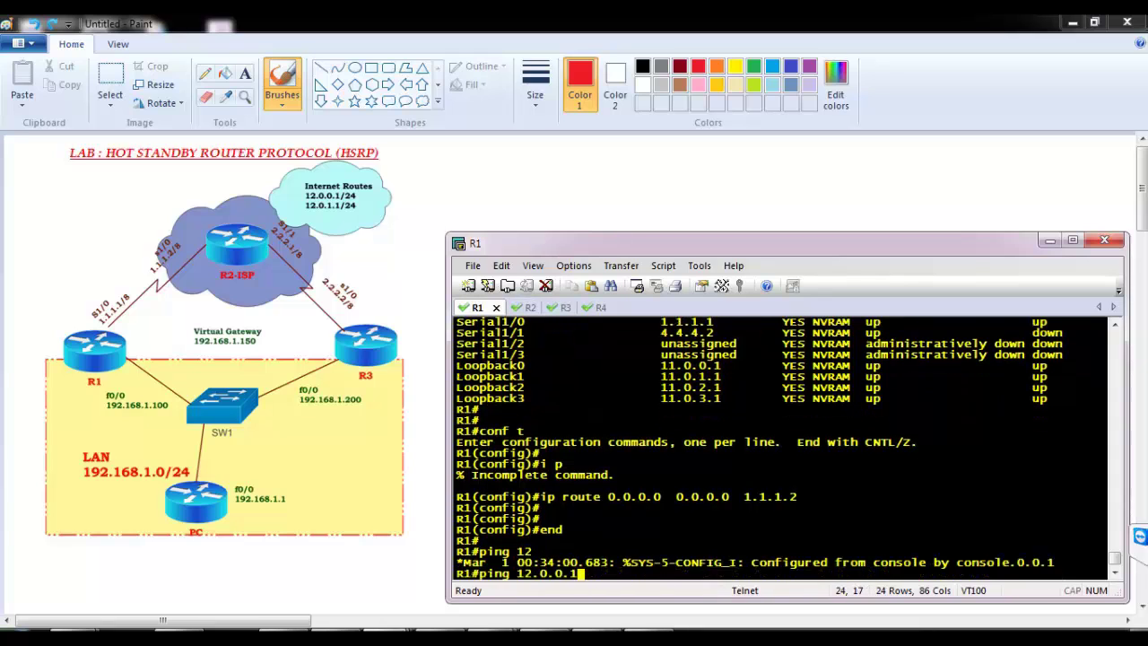
pyautogui.press('Return')
pyautogui.press('Return')
pyautogui.press('Up')
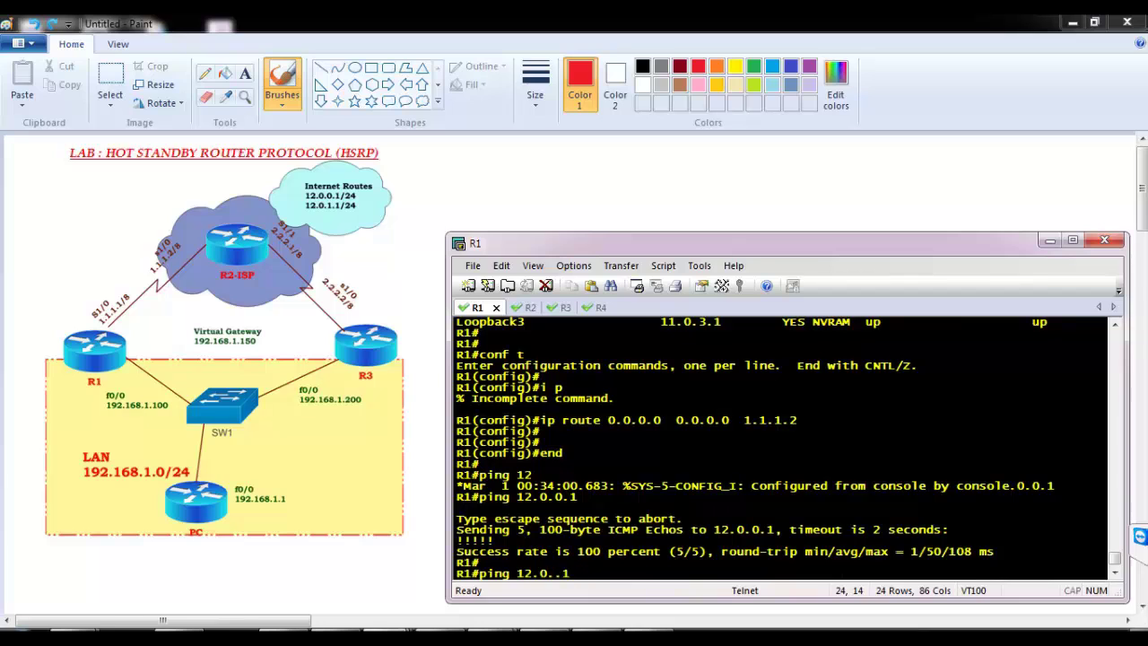
pyautogui.press('Return')
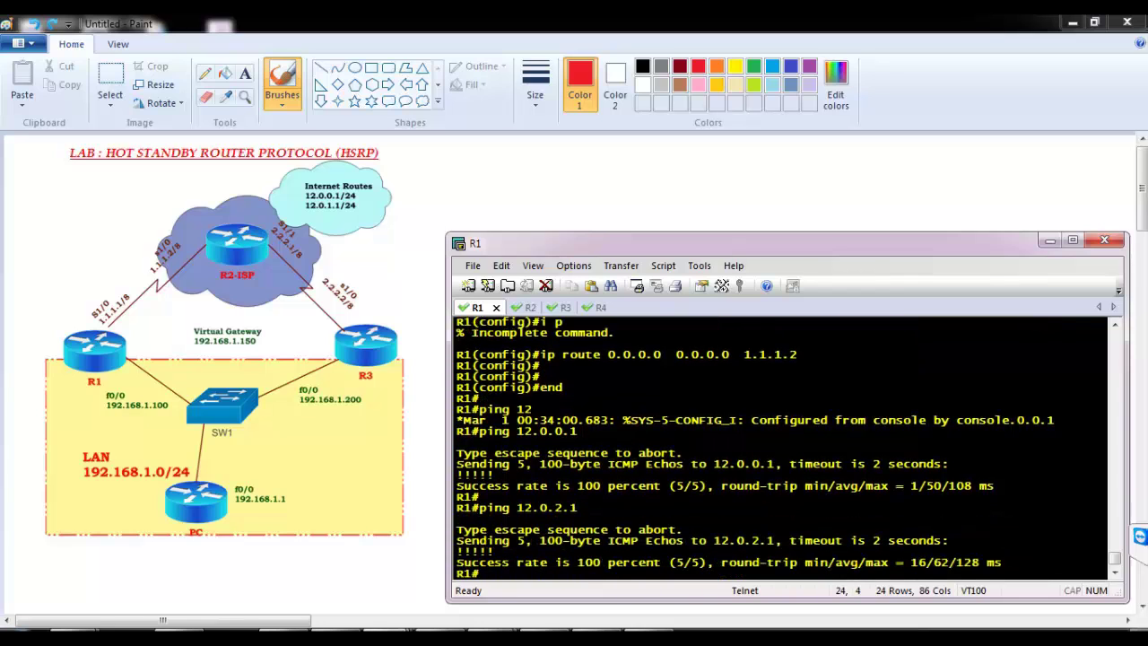
# - Switch to the R3 terminal session and ping 12.0.0.1
pyautogui.click(554, 307)
pyautogui.press('Return')
pyautogui.press('Return')
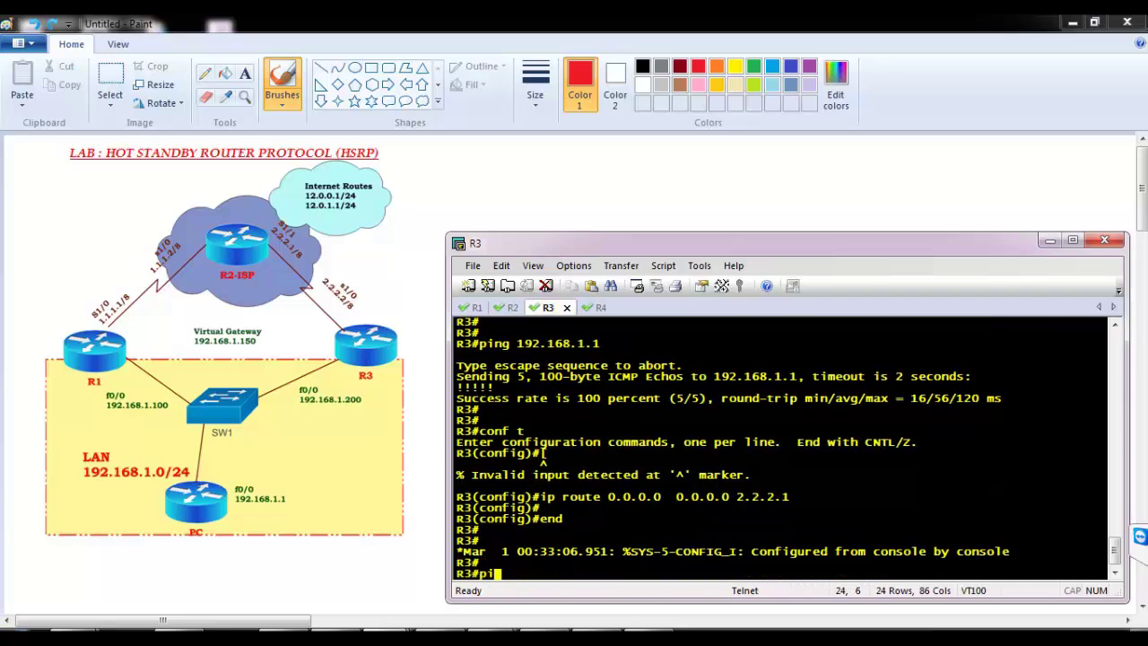
pyautogui.write('ping 12.0.0.1')
pyautogui.press('Return')
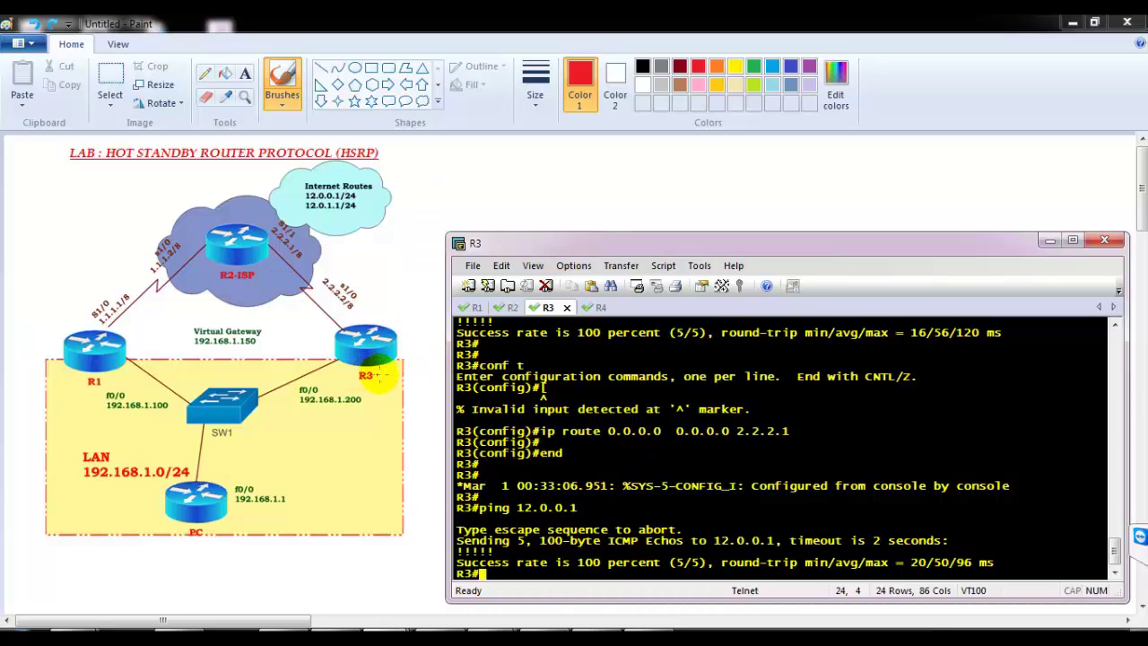
# - Switch to the Paint diagram, circle the PC in red and annotate it with its LAN address and /24 prefix
pyautogui.click(425, 339)
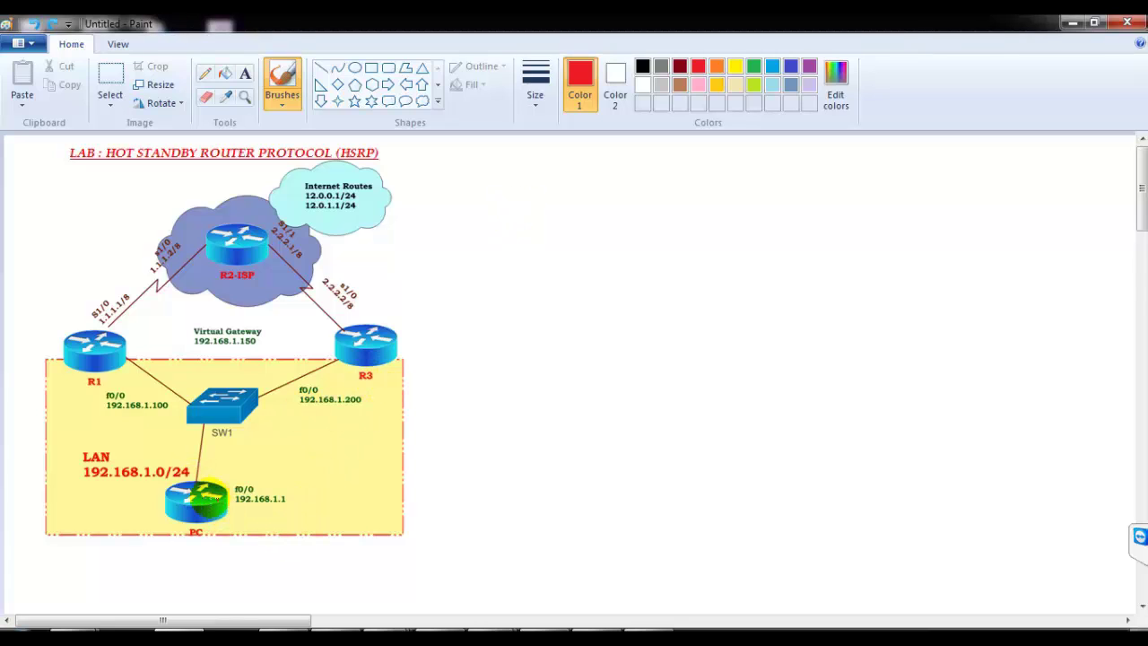
pyautogui.moveTo(224, 481)
pyautogui.mouseDown()
pyautogui.moveTo(196, 474)
pyautogui.moveTo(432, 460)
pyautogui.moveTo(482, 420)
pyautogui.moveTo(511, 440)
pyautogui.mouseUp()
pyautogui.moveTo(536, 414)
pyautogui.mouseDown()
pyautogui.moveTo(553, 445)
pyautogui.moveTo(576, 429)
pyautogui.mouseUp()
pyautogui.moveTo(581, 411); pyautogui.dragTo(594, 423)
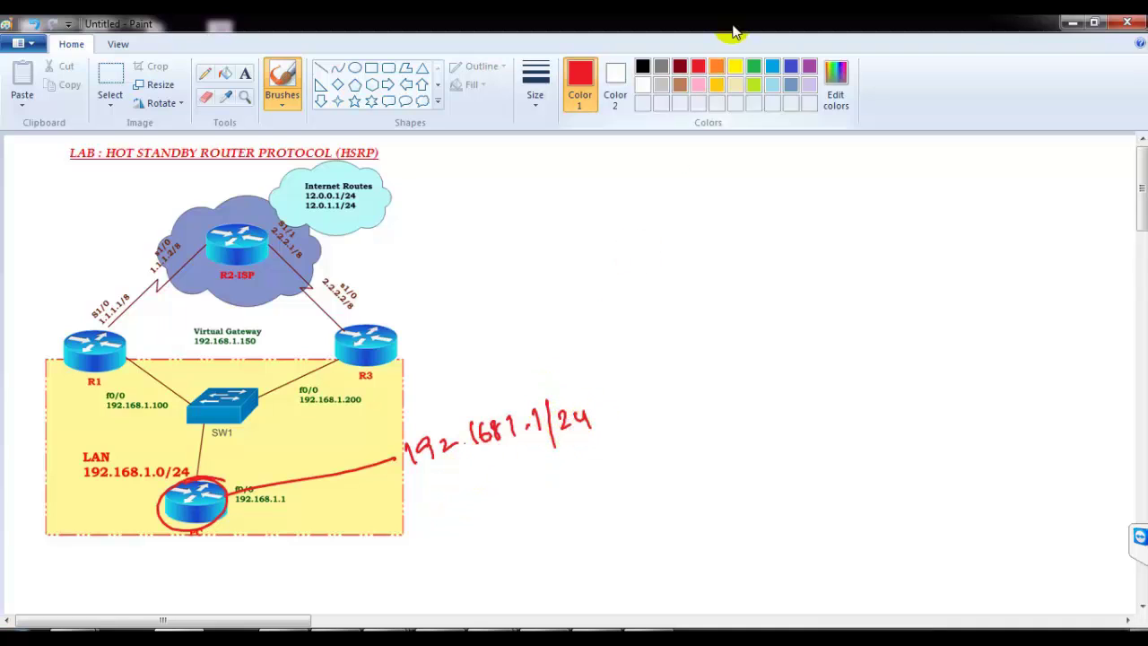
# - In indigo, add a default gateway note reading 1.100 beside the PC and circle the f0/0 addresses of R1 and R3
pyautogui.click(790, 66)
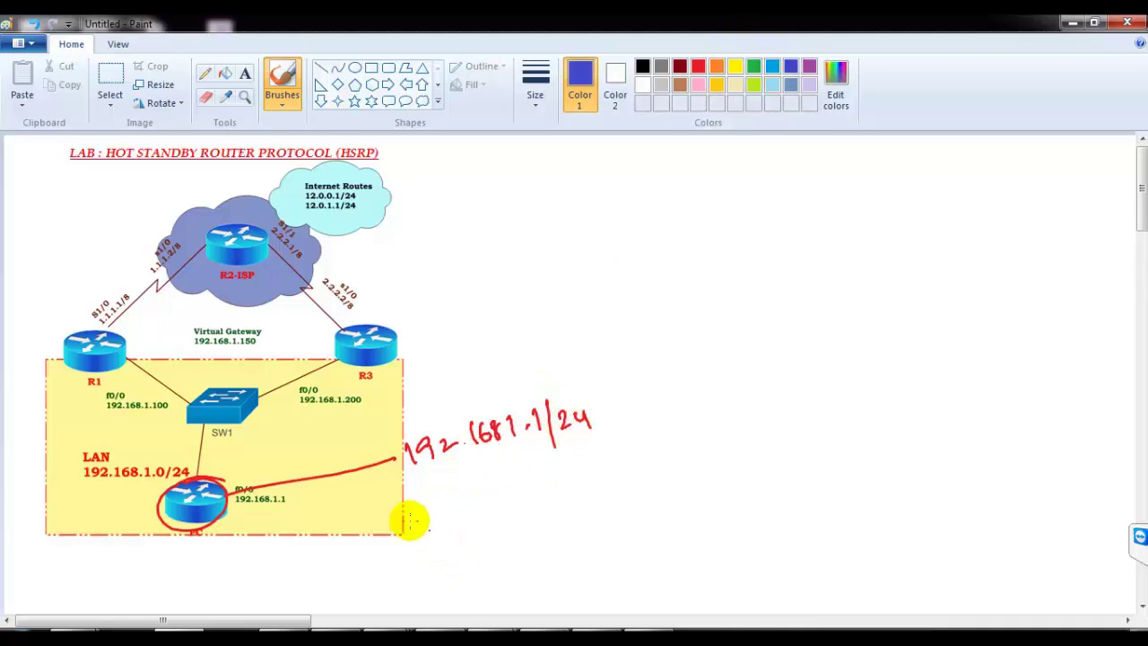
pyautogui.moveTo(368, 493)
pyautogui.mouseDown()
pyautogui.moveTo(385, 508)
pyautogui.moveTo(422, 502)
pyautogui.mouseUp()
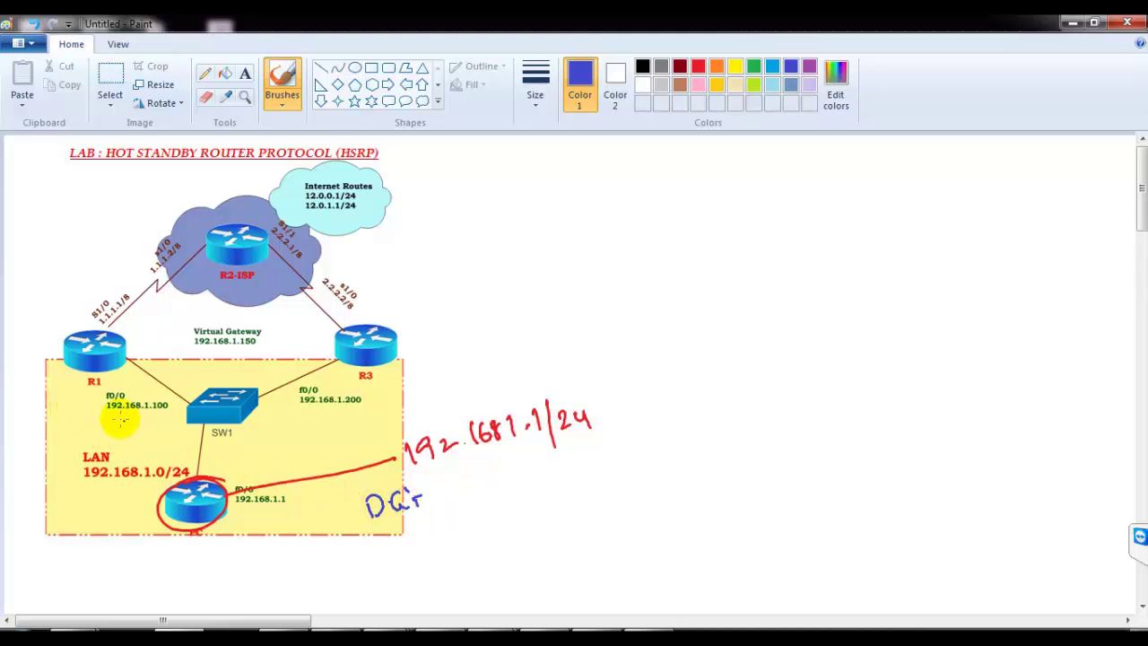
pyautogui.moveTo(116, 421); pyautogui.dragTo(96, 423)
pyautogui.moveTo(338, 415)
pyautogui.mouseDown()
pyautogui.moveTo(314, 369)
pyautogui.moveTo(332, 415)
pyautogui.mouseUp()
pyautogui.moveTo(463, 480)
pyautogui.mouseDown()
pyautogui.moveTo(465, 504)
pyautogui.moveTo(489, 495)
pyautogui.mouseUp()
pyautogui.click(478, 486)
pyautogui.moveTo(507, 466); pyautogui.dragTo(523, 473)
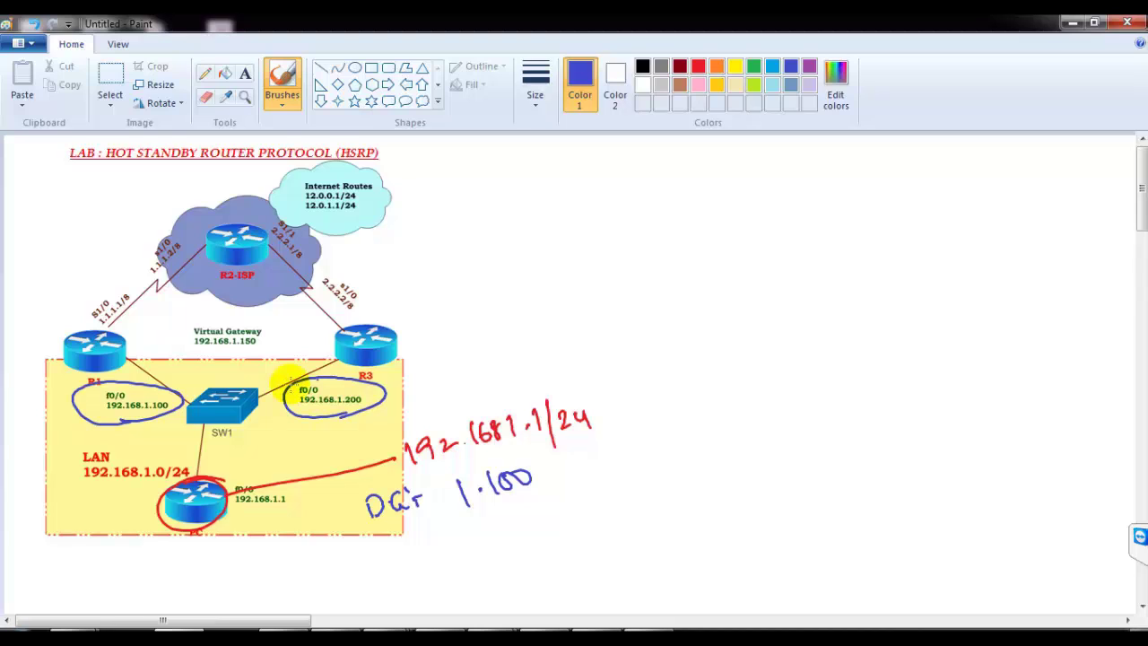
# - Draw upward arrows beside R1 and R3 and overwrite the gateway note as 1.200
pyautogui.moveTo(56, 441)
pyautogui.mouseDown()
pyautogui.moveTo(27, 392)
pyautogui.moveTo(49, 289)
pyautogui.mouseUp()
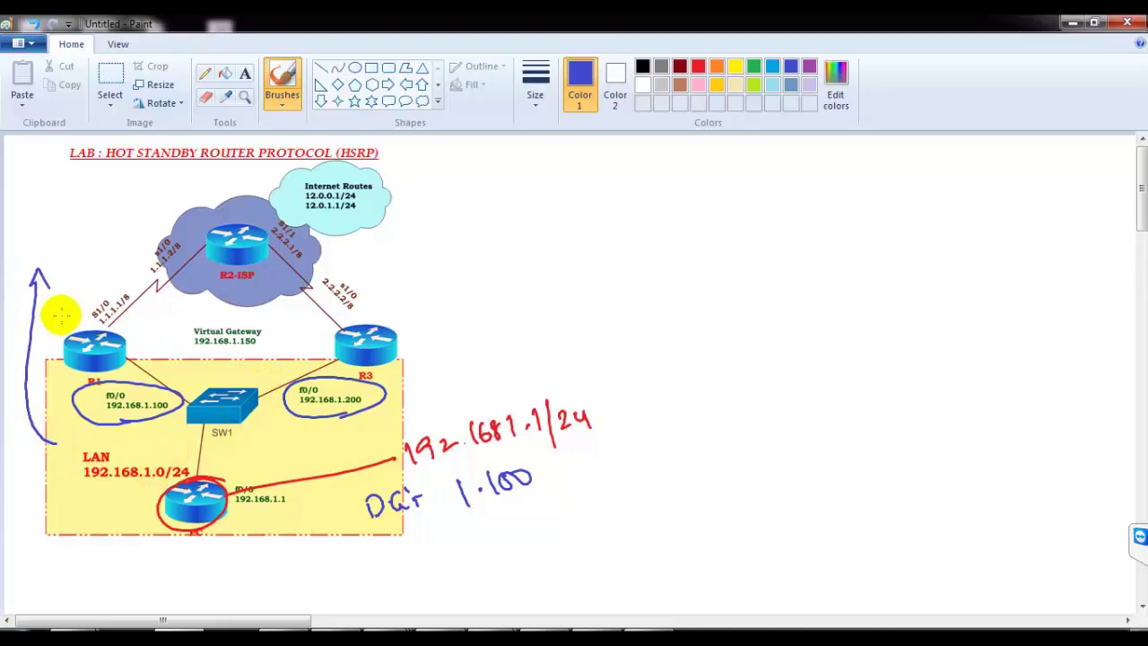
pyautogui.moveTo(489, 474)
pyautogui.mouseDown()
pyautogui.moveTo(501, 497)
pyautogui.moveTo(508, 488)
pyautogui.mouseUp()
pyautogui.moveTo(309, 439)
pyautogui.mouseDown()
pyautogui.moveTo(407, 378)
pyautogui.moveTo(432, 309)
pyautogui.mouseUp()
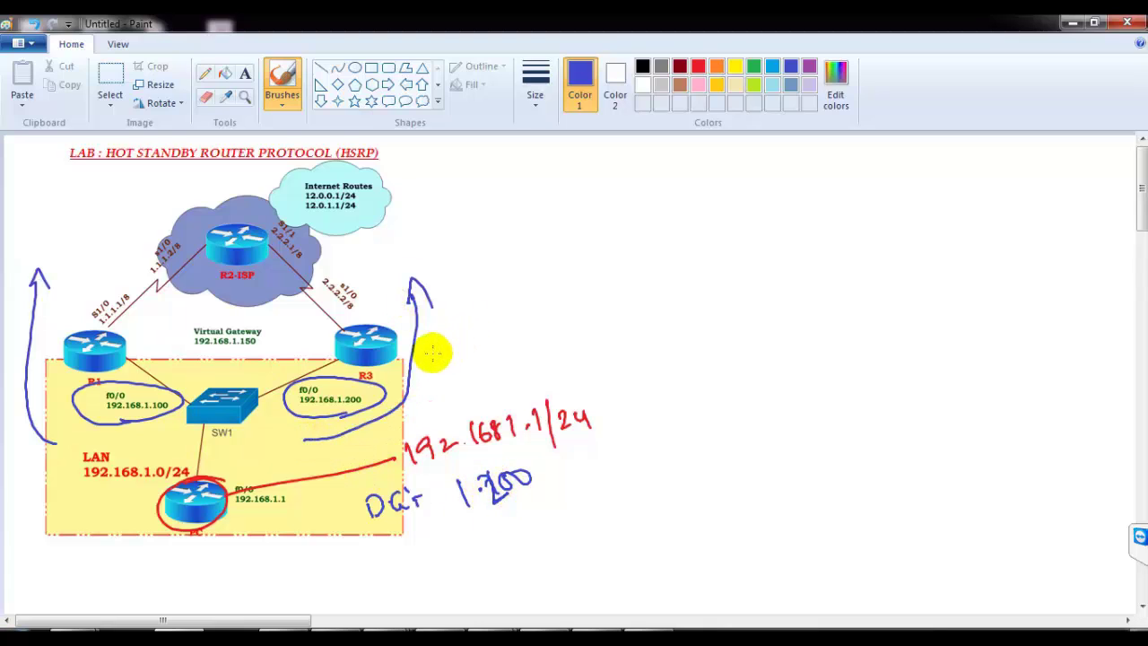
# - Undo the arrows, gateway note, address circles and PC address annotation, leaving only the circle around the PC
pyautogui.hotkey('ctrl', 'z')
pyautogui.hotkey('ctrl', 'z')
pyautogui.hotkey('ctrl', 'z')
pyautogui.hotkey('ctrl', 'z')
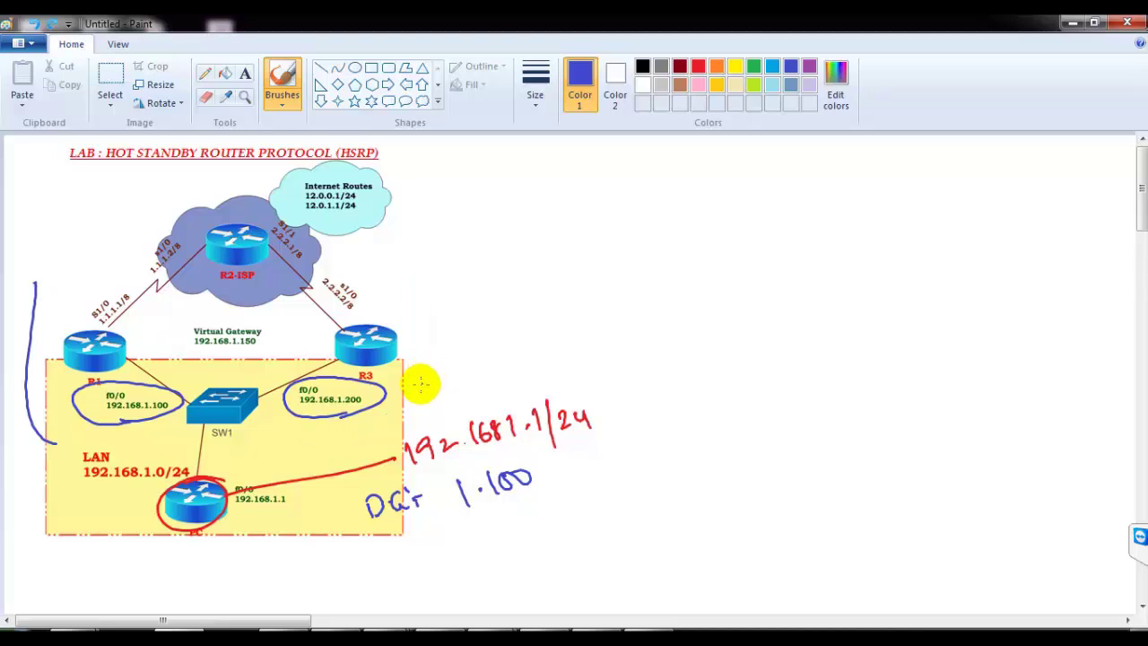
pyautogui.hotkey('ctrl', 'z')
pyautogui.hotkey('ctrl', 'z')
pyautogui.hotkey('ctrl', 'z')
pyautogui.hotkey('ctrl', 'z')
pyautogui.hotkey('ctrl', 'z')
pyautogui.hotkey('ctrl', 'z')
pyautogui.hotkey('ctrl', 'z')
pyautogui.hotkey('ctrl', 'z')
pyautogui.hotkey('ctrl', 'z')
pyautogui.hotkey('ctrl', 'z')
pyautogui.hotkey('ctrl', 'z')
pyautogui.hotkey('ctrl', 'z')
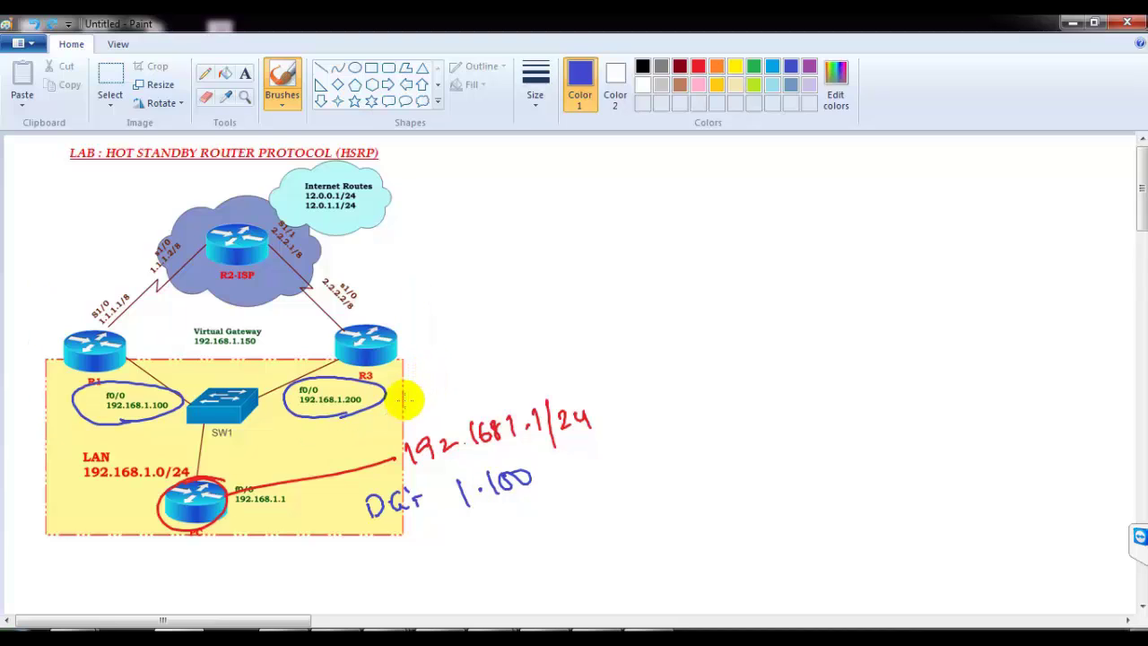
pyautogui.hotkey('ctrl', 'z')
pyautogui.hotkey('ctrl', 'z')
pyautogui.hotkey('ctrl', 'z')
pyautogui.hotkey('ctrl', 'z')
pyautogui.hotkey('ctrl', 'z')
pyautogui.hotkey('ctrl', 'z')
pyautogui.hotkey('ctrl', 'z')
pyautogui.hotkey('ctrl', 'z')
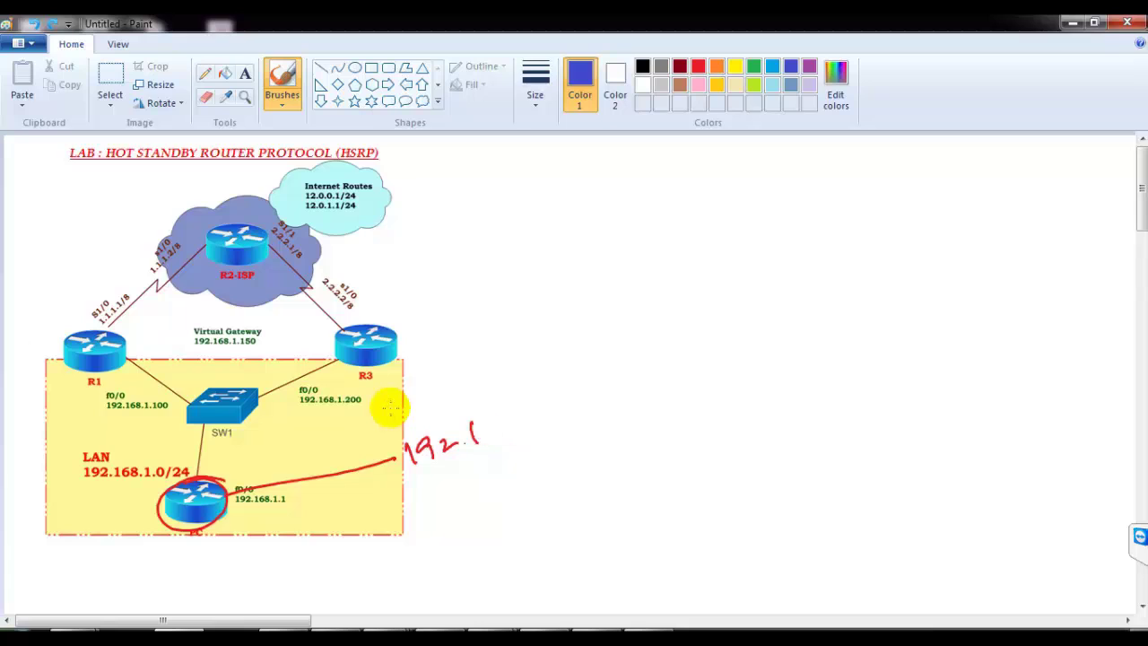
pyautogui.hotkey('ctrl', 'z')
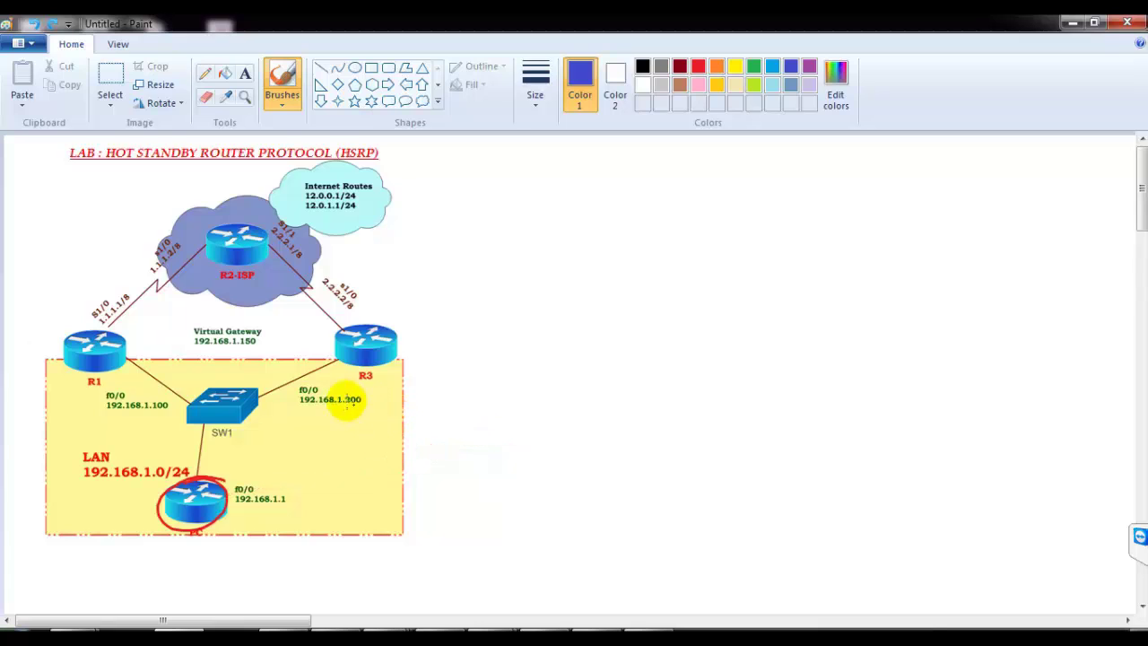
# - Circle the virtual gateway 192.168.1.150, underline the R1 and R3 LAN addresses, and label the gateway "HSRP"
pyautogui.moveTo(230, 359)
pyautogui.mouseDown()
pyautogui.moveTo(280, 327)
pyautogui.moveTo(222, 312)
pyautogui.moveTo(176, 326)
pyautogui.moveTo(205, 358)
pyautogui.moveTo(265, 327)
pyautogui.moveTo(259, 359)
pyautogui.mouseUp()
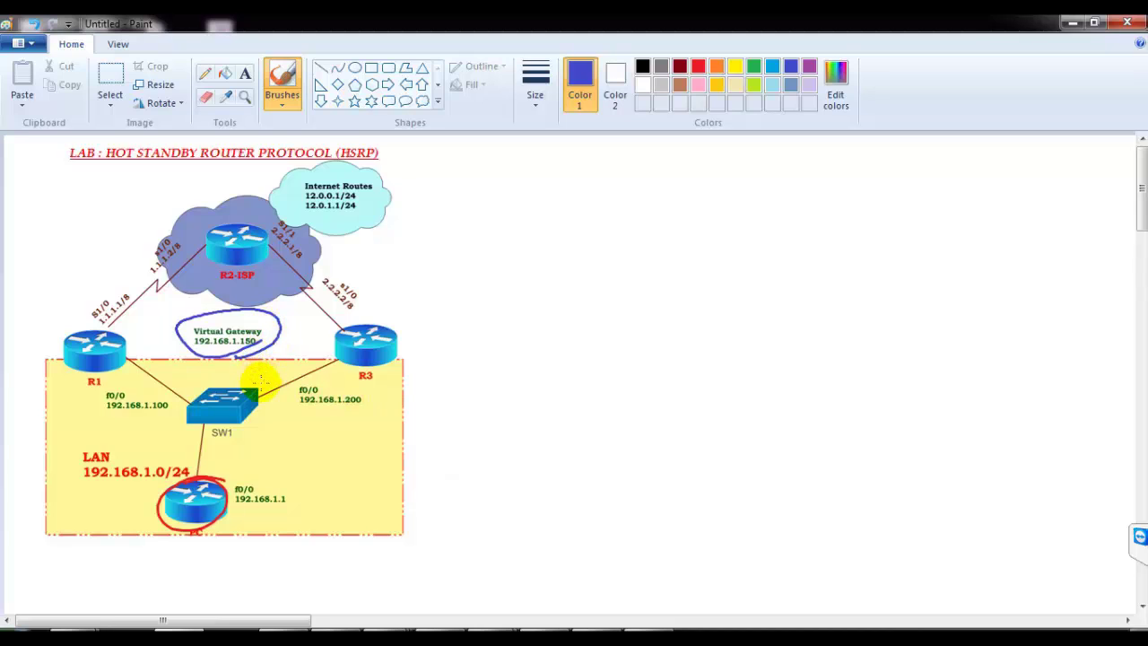
pyautogui.moveTo(106, 410); pyautogui.dragTo(176, 411)
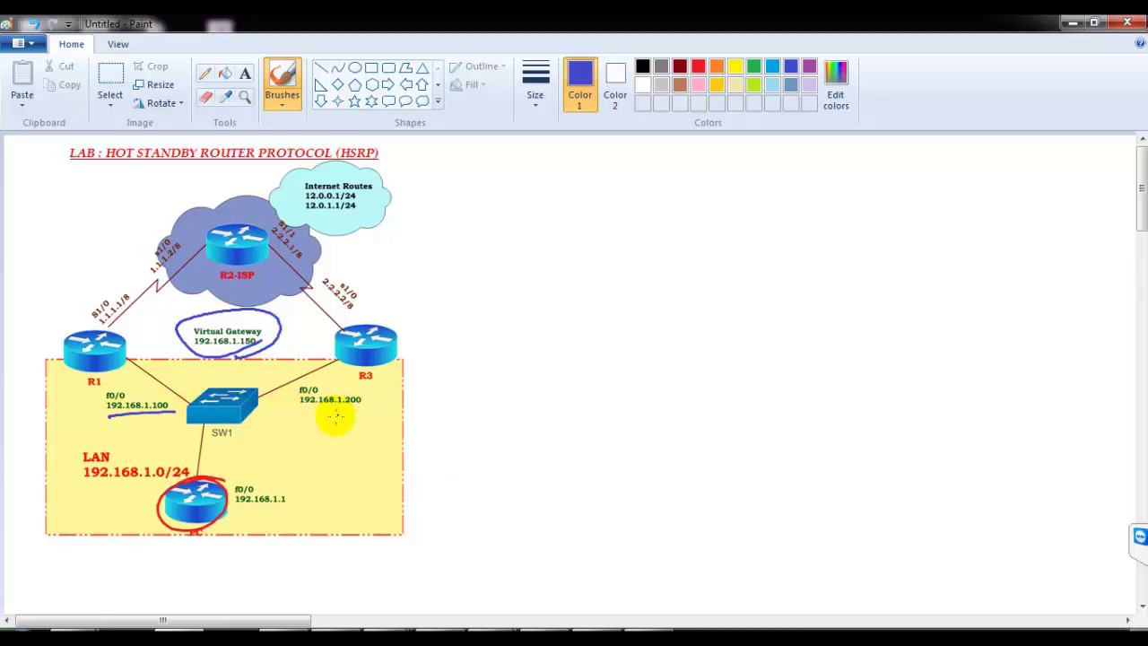
pyautogui.moveTo(325, 414); pyautogui.dragTo(348, 412)
pyautogui.moveTo(258, 330)
pyautogui.mouseDown()
pyautogui.moveTo(422, 238)
pyautogui.moveTo(444, 233)
pyautogui.moveTo(450, 248)
pyautogui.moveTo(489, 233)
pyautogui.mouseUp()
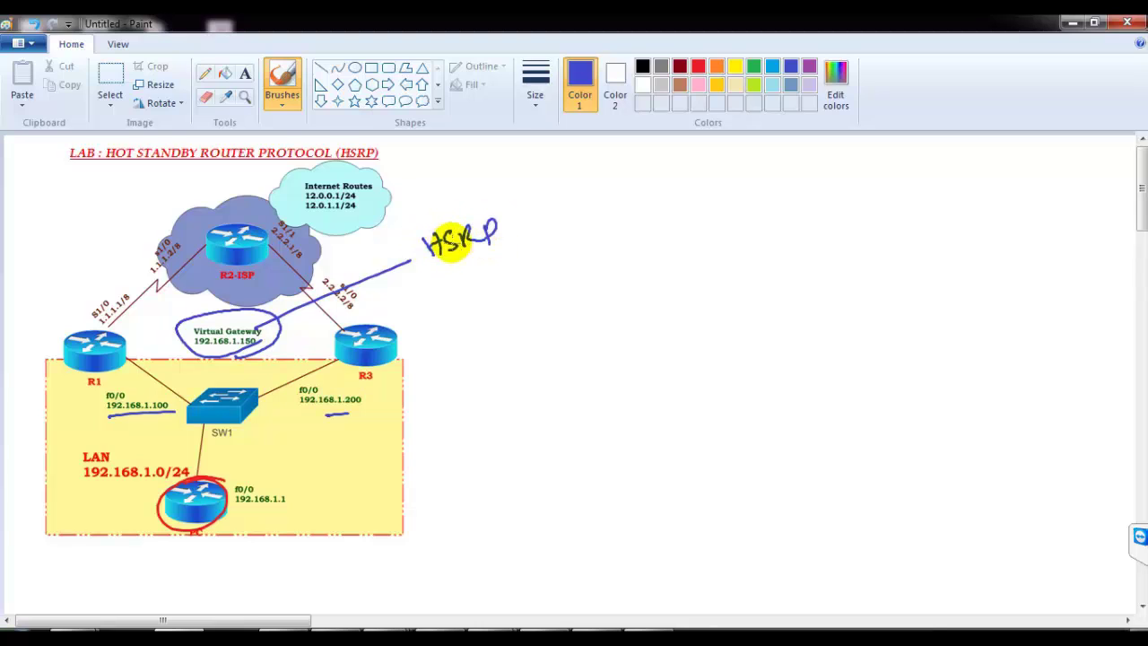
# - Undo the HSRP label, virtual gateway circle, underlines and PC circle to clear the diagram
pyautogui.hotkey('ctrl', 'z')
pyautogui.hotkey('ctrl', 'z')
pyautogui.hotkey('ctrl', 'z')
pyautogui.hotkey('ctrl', 'z')
pyautogui.hotkey('ctrl', 'z')
pyautogui.hotkey('ctrl', 'z')
pyautogui.hotkey('ctrl', 'z')
pyautogui.hotkey('ctrl', 'z')
pyautogui.hotkey('ctrl', 'z')
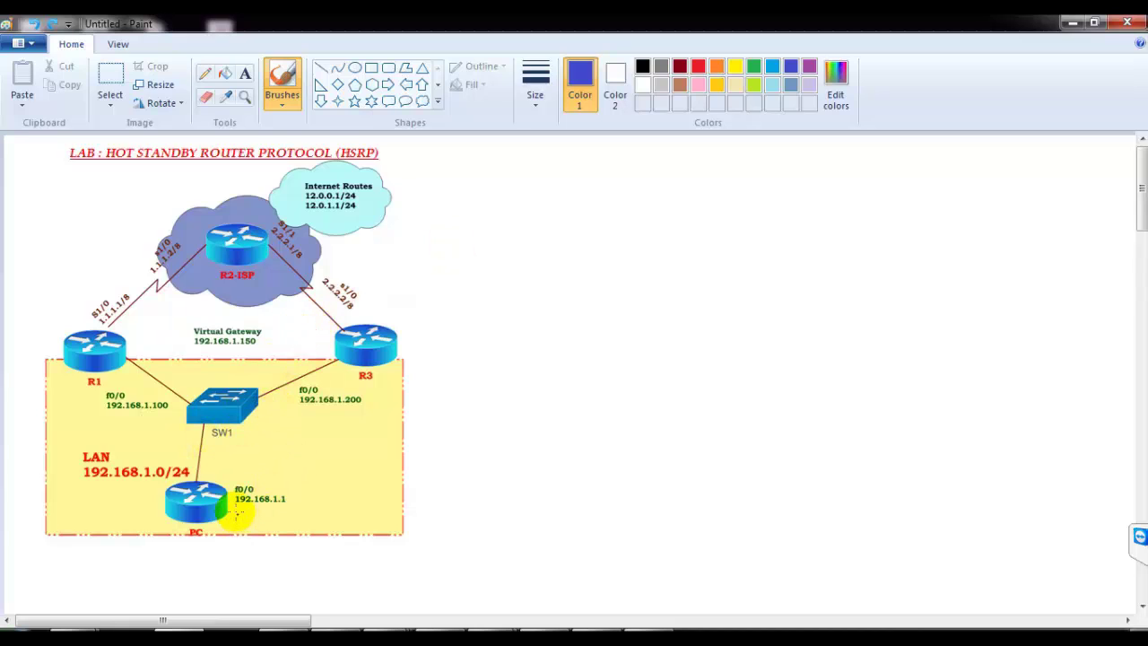
# - Circle the PC in indigo and draw an arrow from it to a handwritten "PC" label followed by another arrow
pyautogui.moveTo(243, 467)
pyautogui.mouseDown()
pyautogui.moveTo(240, 534)
pyautogui.moveTo(246, 497)
pyautogui.moveTo(359, 492)
pyautogui.mouseUp()
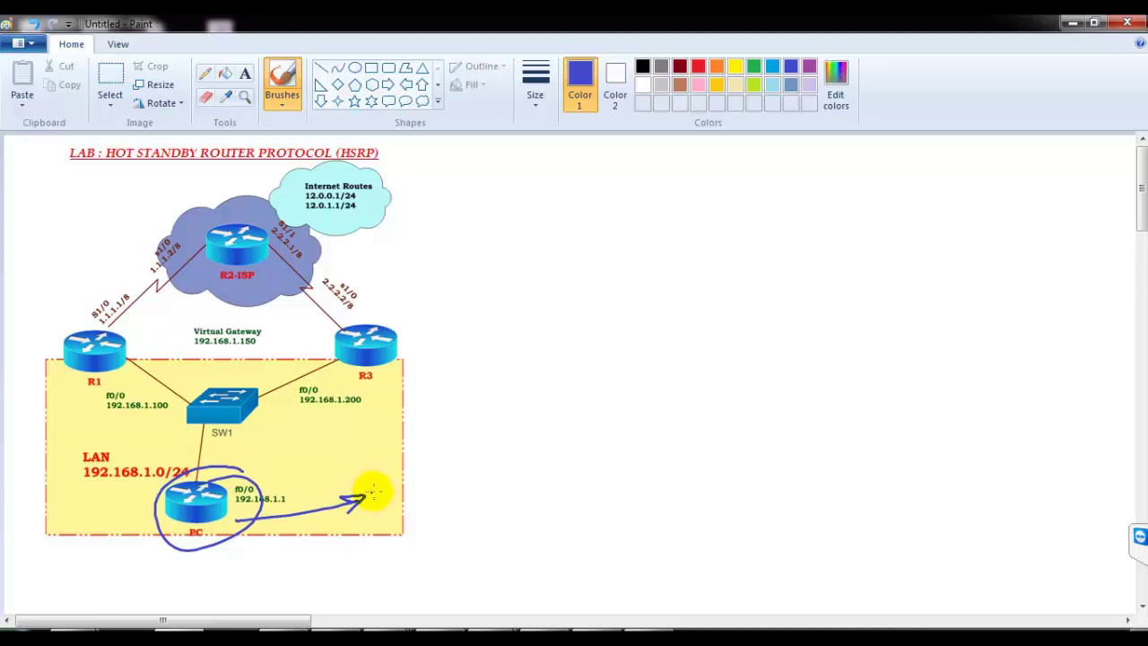
pyautogui.moveTo(381, 493)
pyautogui.mouseDown()
pyautogui.moveTo(384, 474)
pyautogui.moveTo(393, 482)
pyautogui.mouseUp()
pyautogui.moveTo(413, 476)
pyautogui.mouseDown()
pyautogui.moveTo(406, 489)
pyautogui.moveTo(452, 468)
pyautogui.mouseUp()
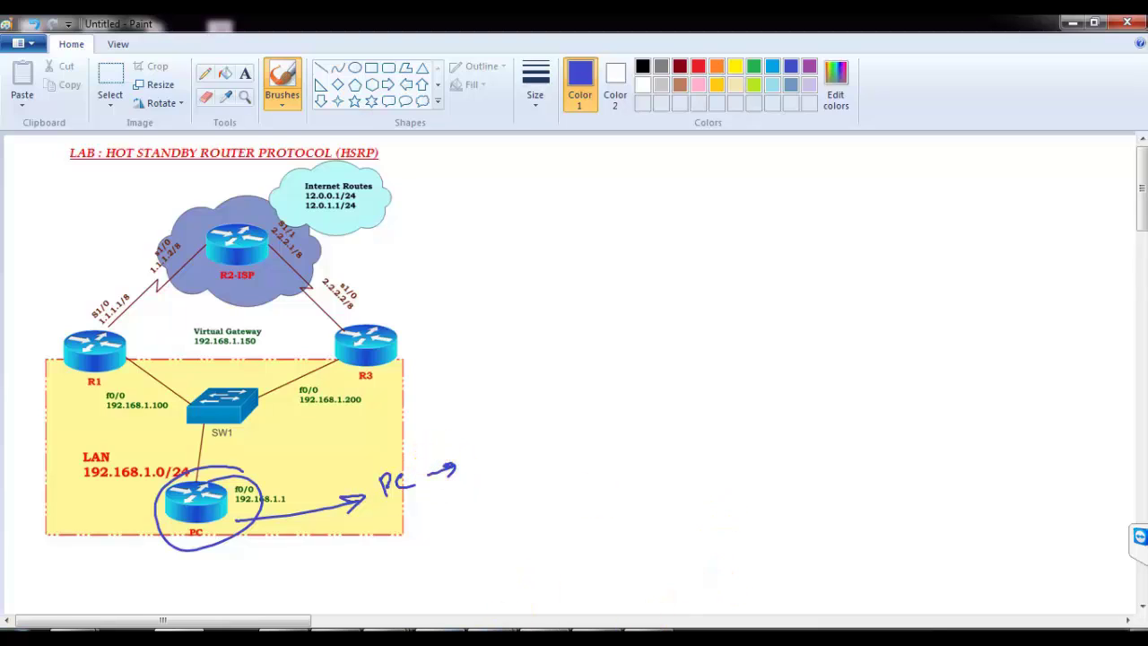
# - Switch to the R4 terminal session and examine its connected routes with "sh ip route"
pyautogui.moveTo(397, 618)
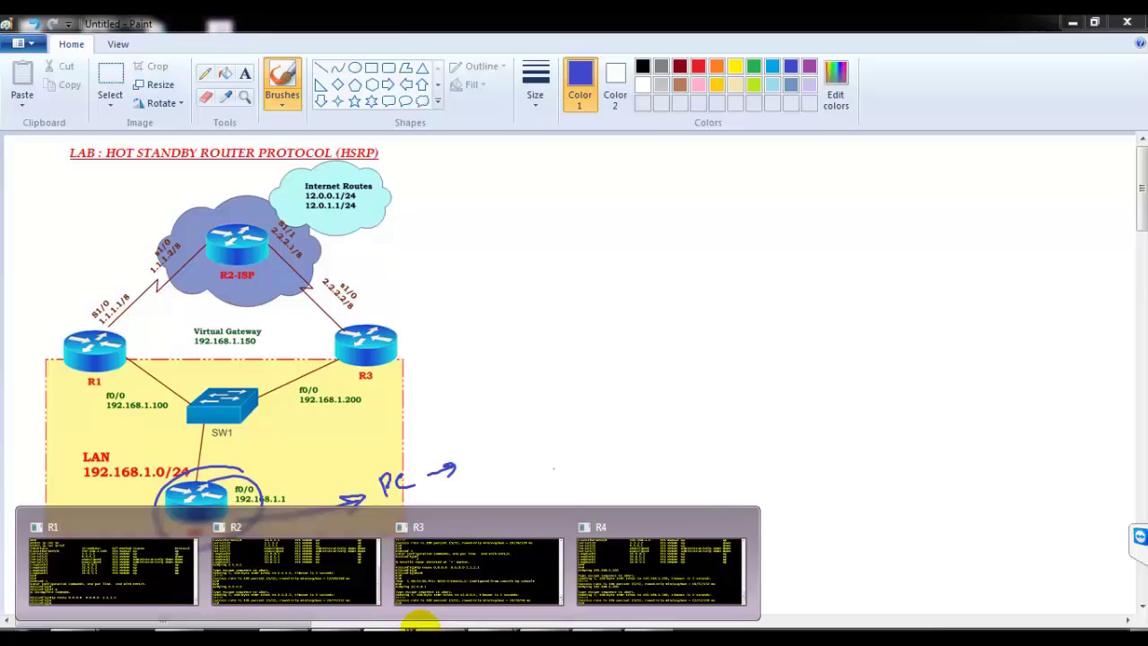
pyautogui.click(658, 573)
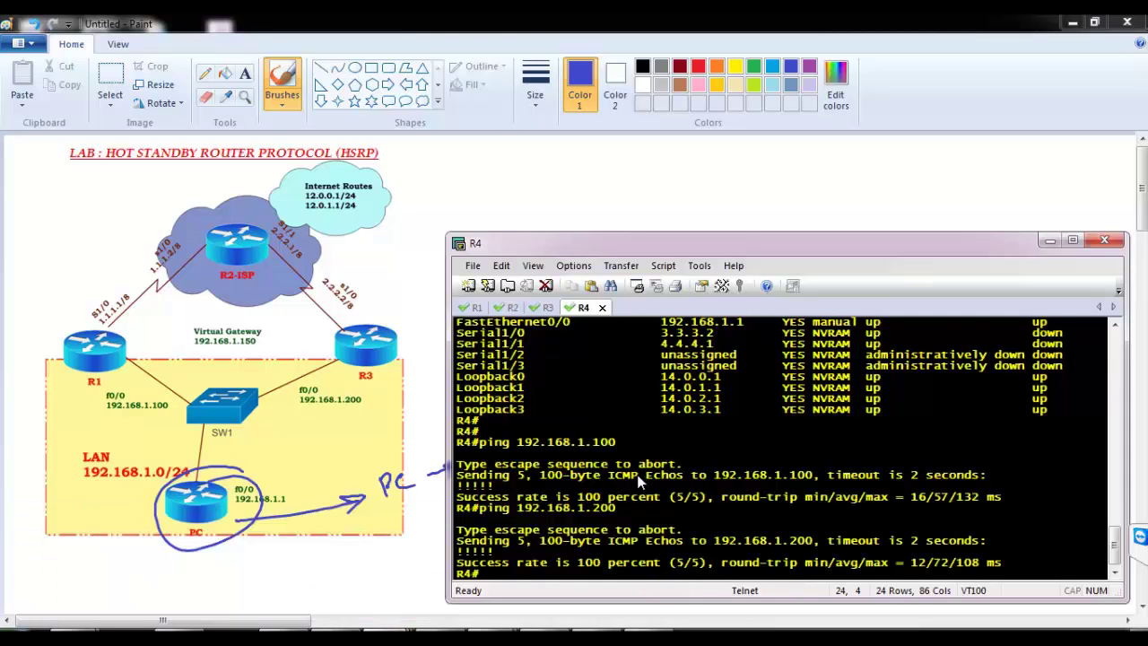
pyautogui.press('Return')
pyautogui.press('Return')
pyautogui.write('sh ip rou')
pyautogui.press('Tab')
pyautogui.press('Return')
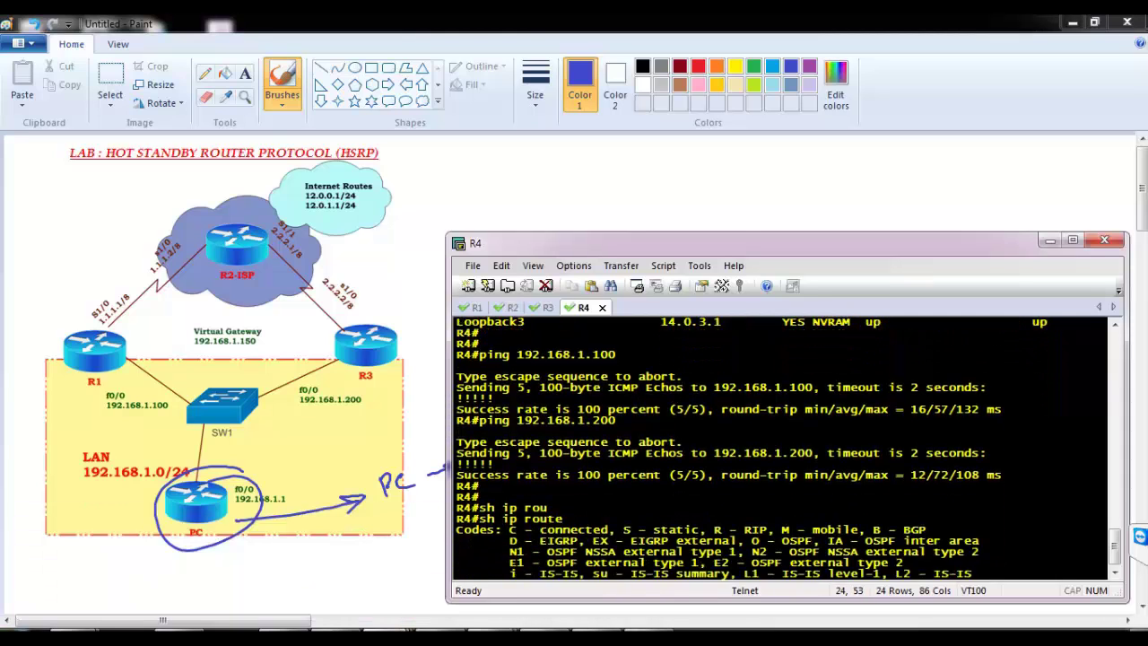
pyautogui.press('Return')
pyautogui.press('Return')
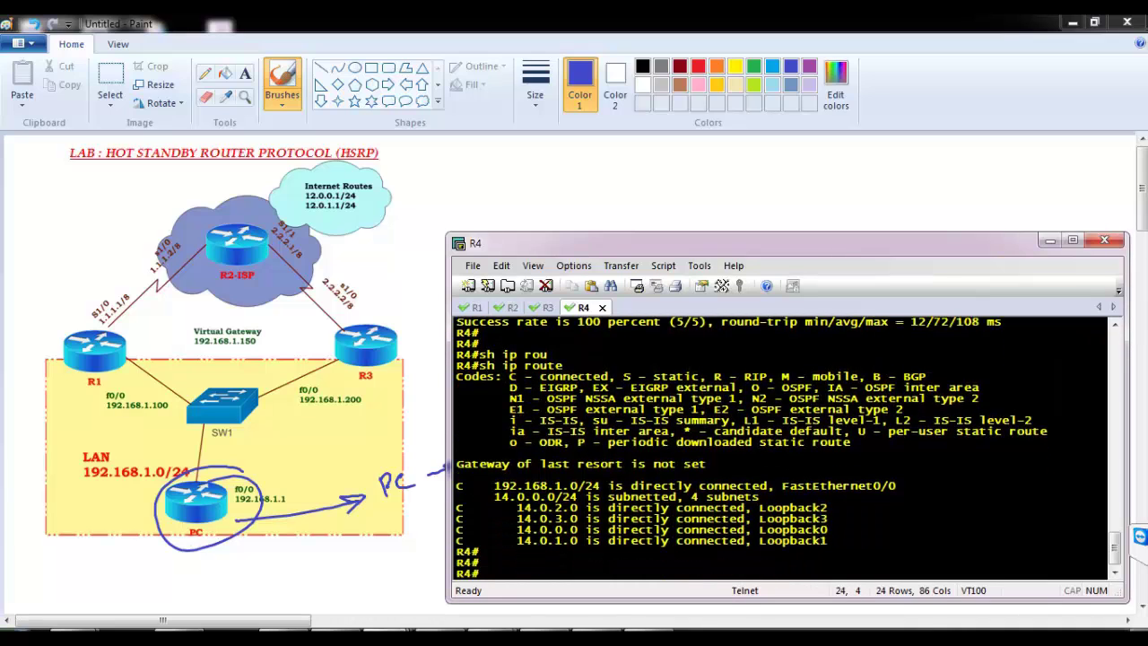
pyautogui.moveTo(522, 485); pyautogui.dragTo(616, 536)
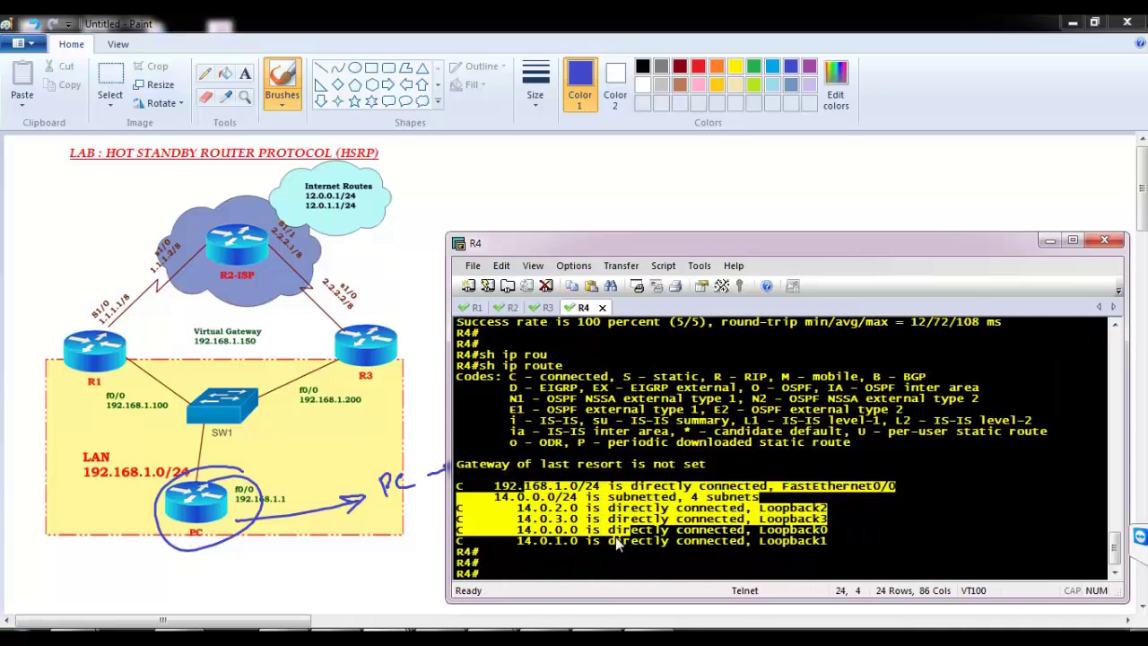
pyautogui.click(615, 536)
# - Ping the internet loopback 12.0.0.1 from R4
pyautogui.press('Return')
pyautogui.write('ping')
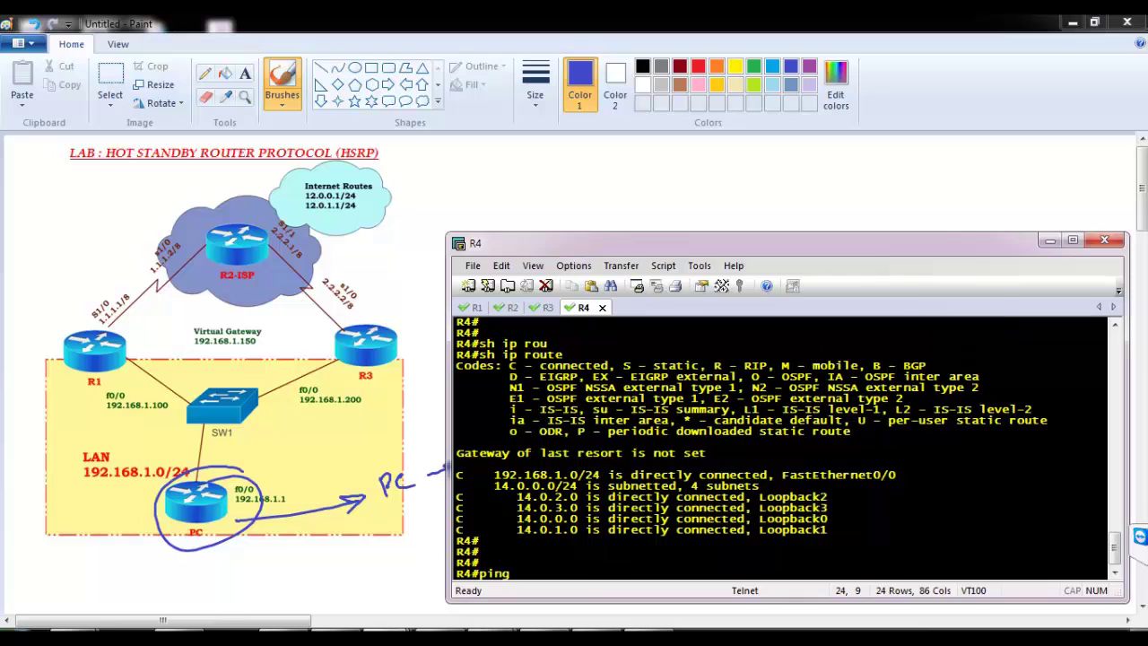
pyautogui.write(' 12.0.0.1')
pyautogui.press('Return')
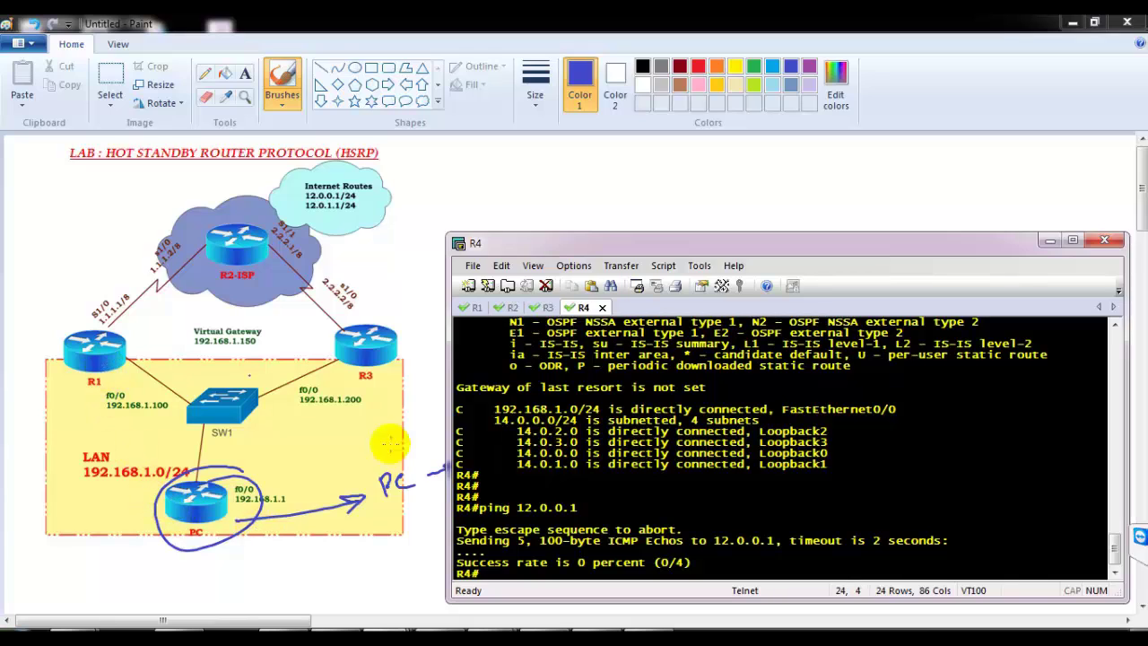
# - Enter global configuration mode on R4 with "conf t"
pyautogui.press('Return')
pyautogui.press('Return')
pyautogui.write('conf t')
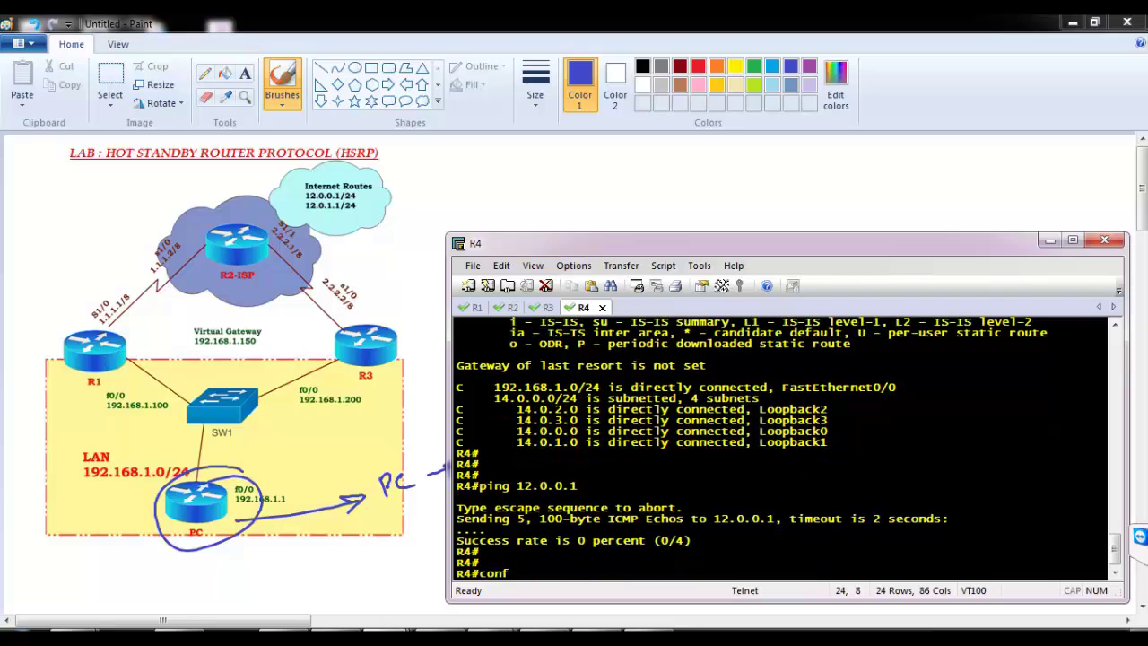
pyautogui.press('Return')
pyautogui.press('Return')
pyautogui.write('ip route 0.0.0.0')
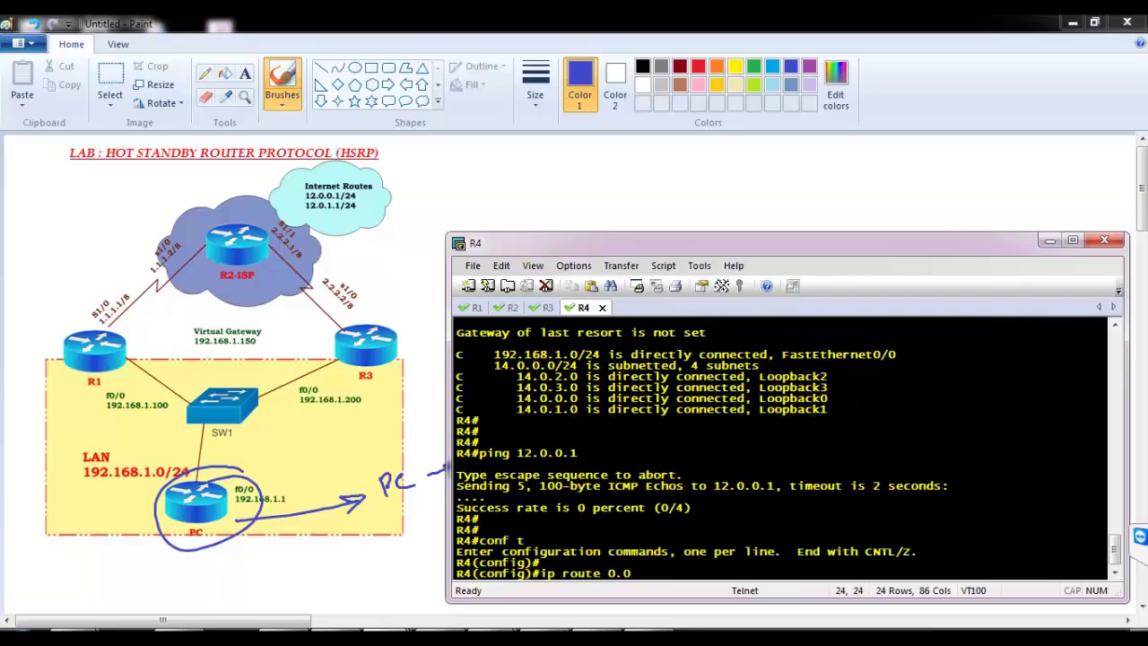
pyautogui.press('BackSpace')
pyautogui.press('BackSpace')
pyautogui.press('BackSpace')
pyautogui.press('BackSpace')
pyautogui.press('BackSpace')
pyautogui.press('BackSpace')
pyautogui.press('BackSpace')
pyautogui.press('BackSpace')
pyautogui.press('BackSpace')
pyautogui.press('BackSpace')
pyautogui.press('BackSpace')
pyautogui.press('BackSpace')
pyautogui.press('BackSpace')
pyautogui.press('BackSpace')
pyautogui.press('BackSpace')
pyautogui.press('BackSpace')
# - Disable IP routing on R4 with "no ip routing" so that it acts as a PC
pyautogui.write('no pi rout')
pyautogui.press('Return')
pyautogui.write('no ip routing')
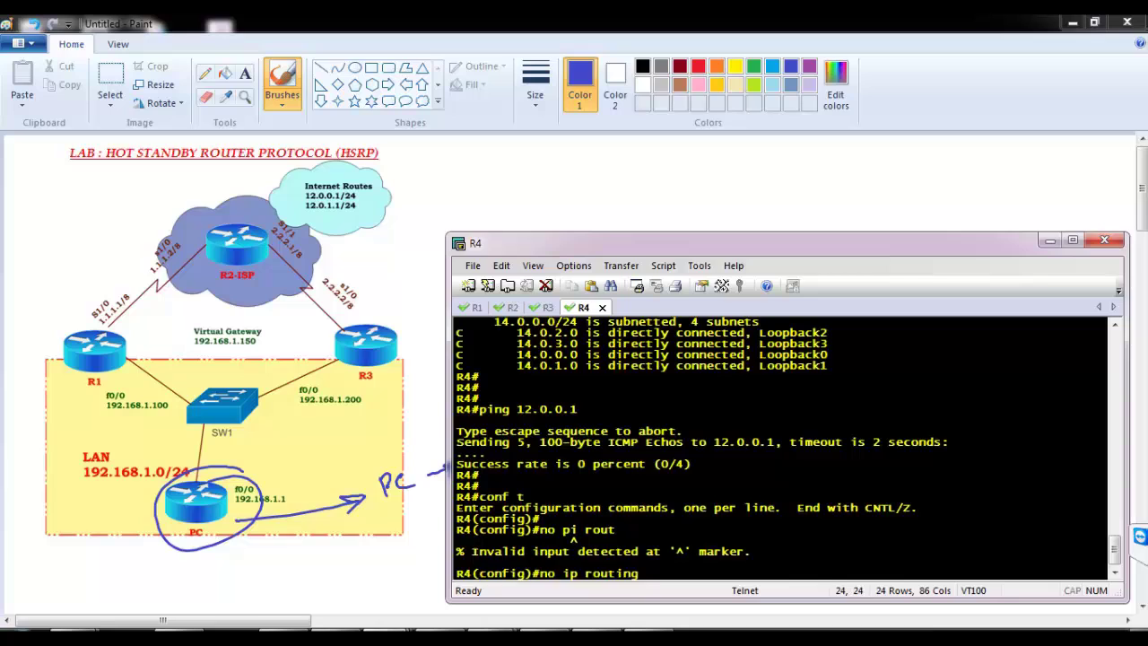
pyautogui.press('Return')
pyautogui.press('Return')
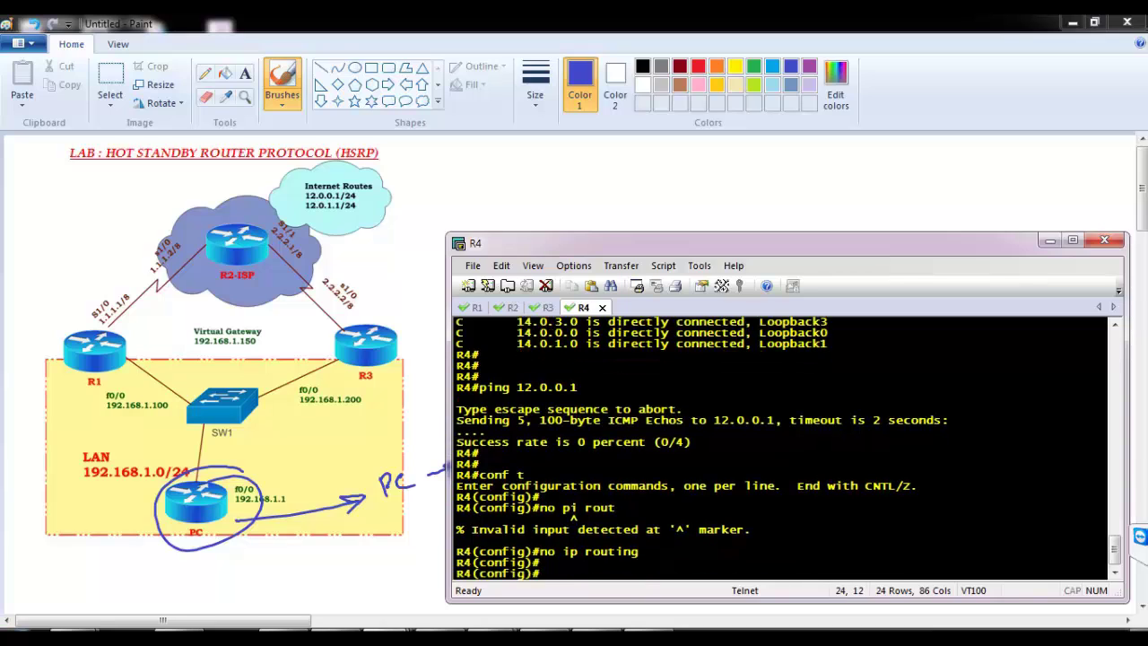
# - Set R4's default gateway to 192.168.1.100 and leave configuration mode
pyautogui.write('ip ad')
pyautogui.press('BackSpace')
pyautogui.press('BackSpace')
pyautogui.write('de')
pyautogui.press('Tab')
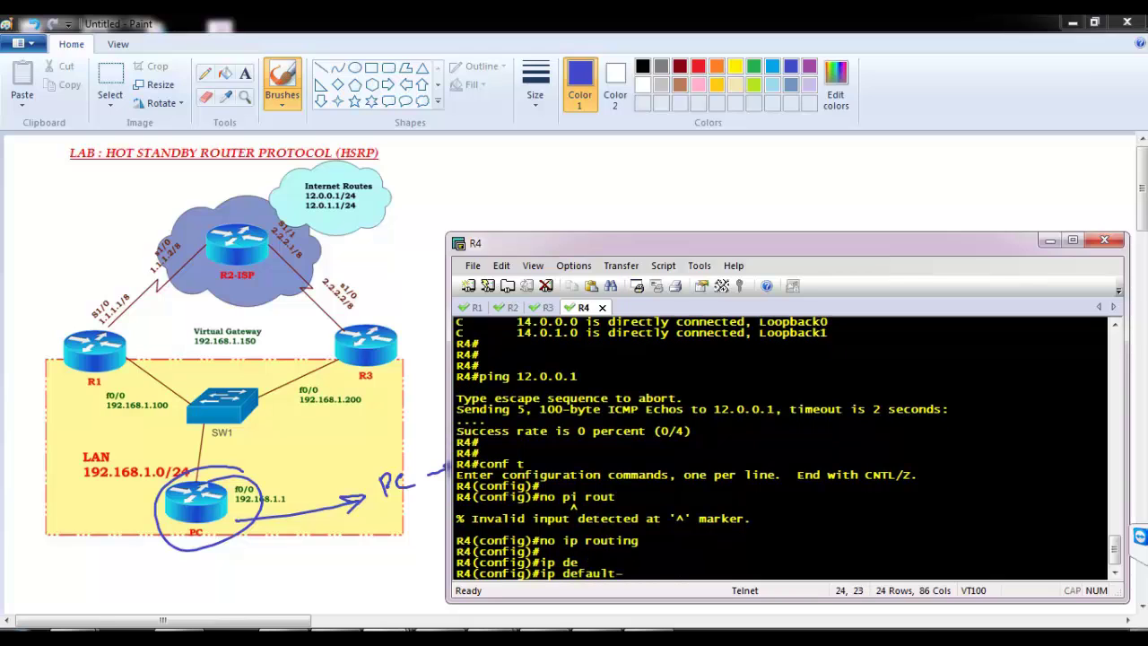
pyautogui.write('g')
pyautogui.press('Tab')
pyautogui.write('19')
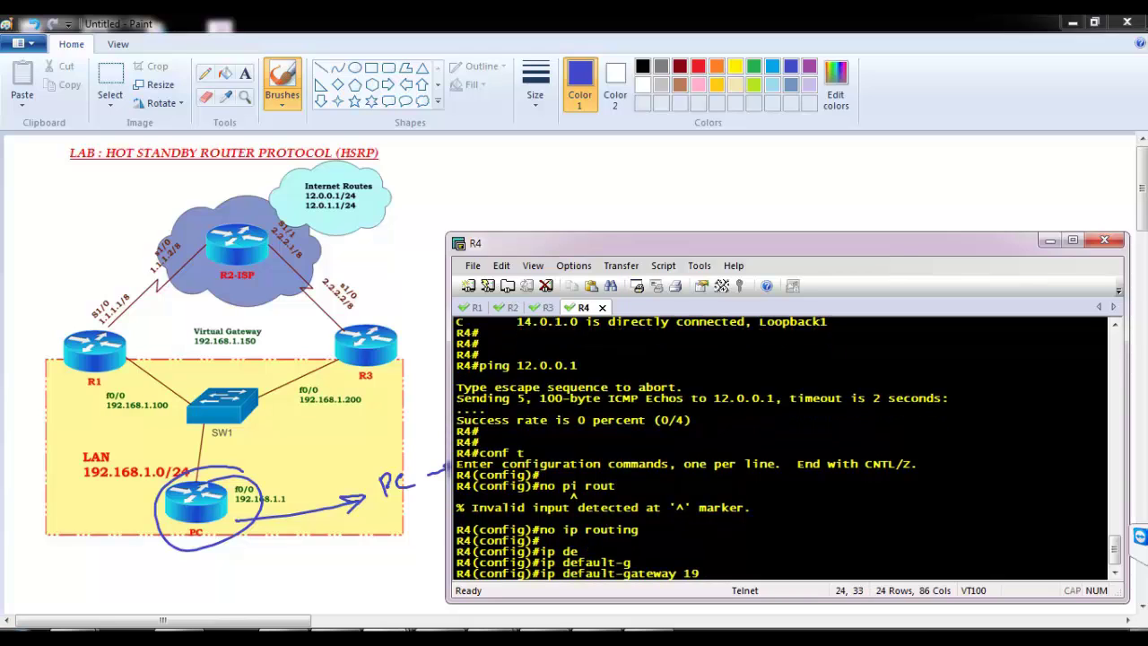
pyautogui.write('2.168.1.100')
pyautogui.press('Return')
pyautogui.press('Return')
pyautogui.press('Return')
pyautogui.write('end')
pyautogui.press('Return')
pyautogui.press('Return')
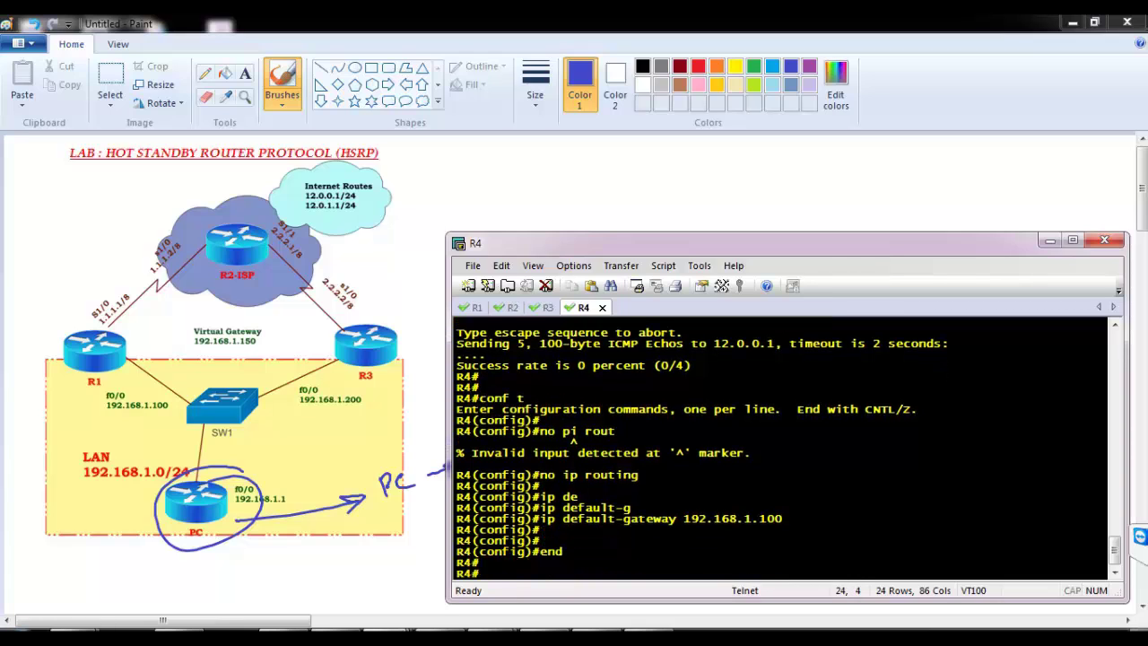
# - Examine R4's default gateway setting with "sh ip route"
pyautogui.write('sh ip rou')
pyautogui.press('Tab')
pyautogui.press('Return')
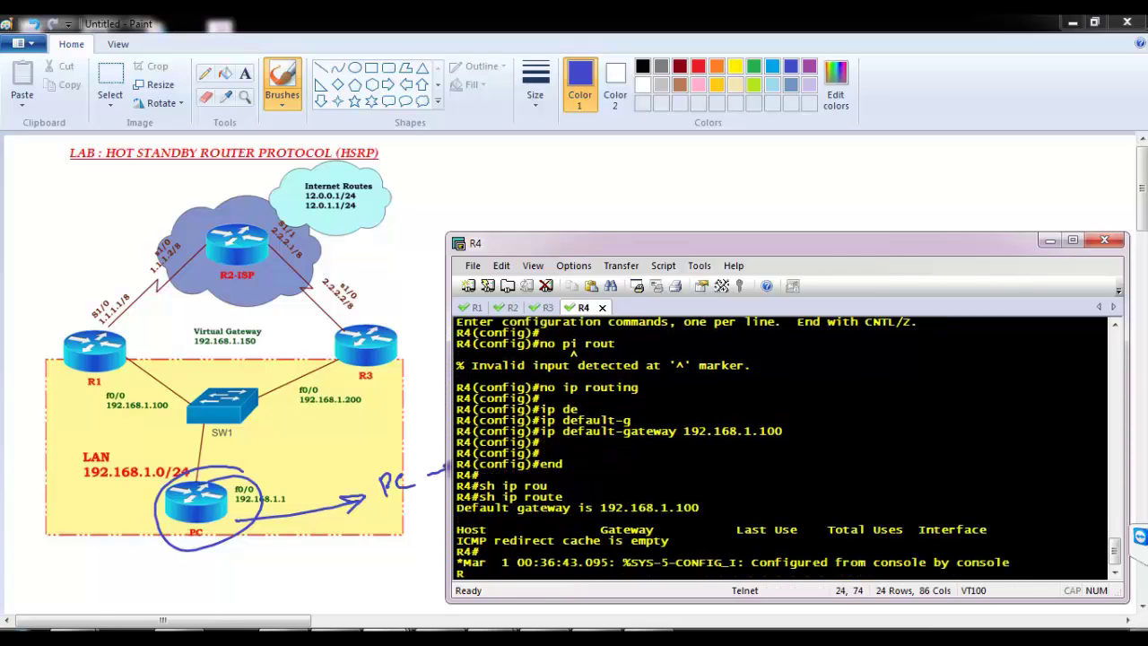
pyautogui.press('Return')
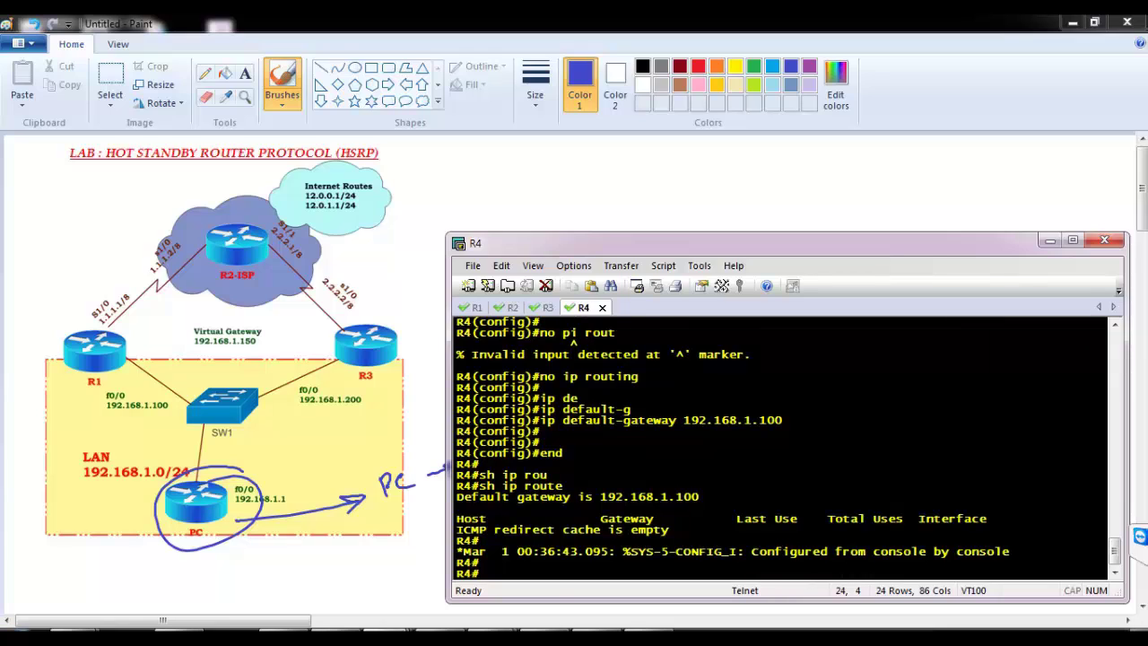
pyautogui.moveTo(599, 507)
pyautogui.mouseDown()
pyautogui.moveTo(726, 501)
pyautogui.moveTo(584, 497)
pyautogui.mouseUp()
pyautogui.press('Return')
pyautogui.press('Return')
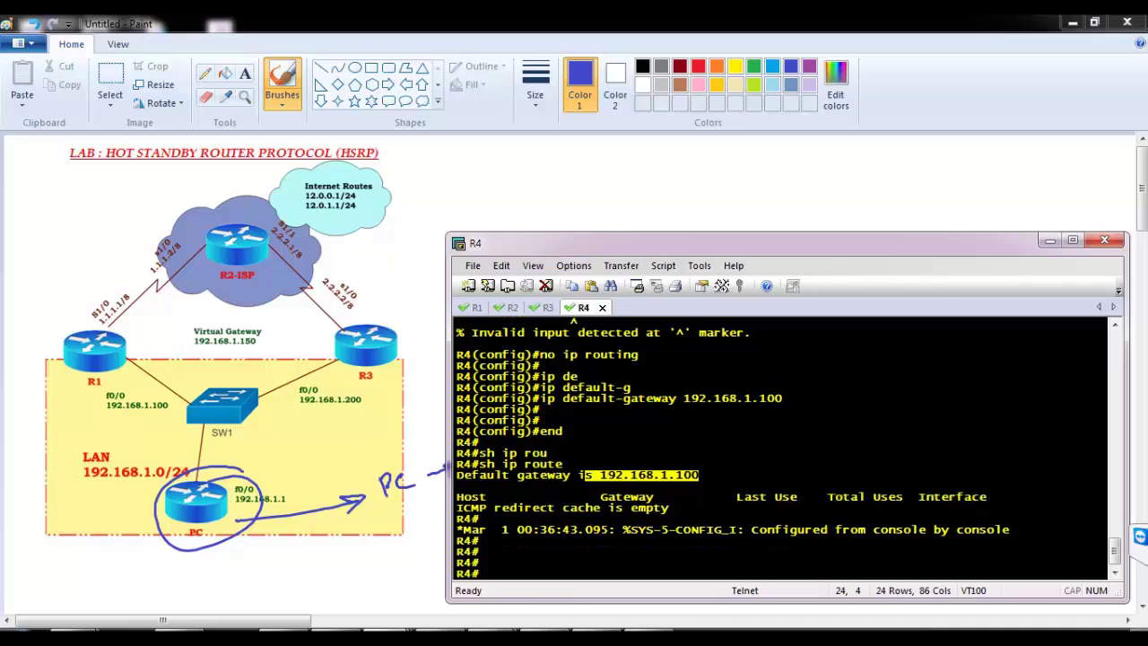
# - Ping 12.0.0.0 and the internet loopback 12.0.0.1 from R4
pyautogui.write('ping 12.0.0.0')
pyautogui.press('Return')
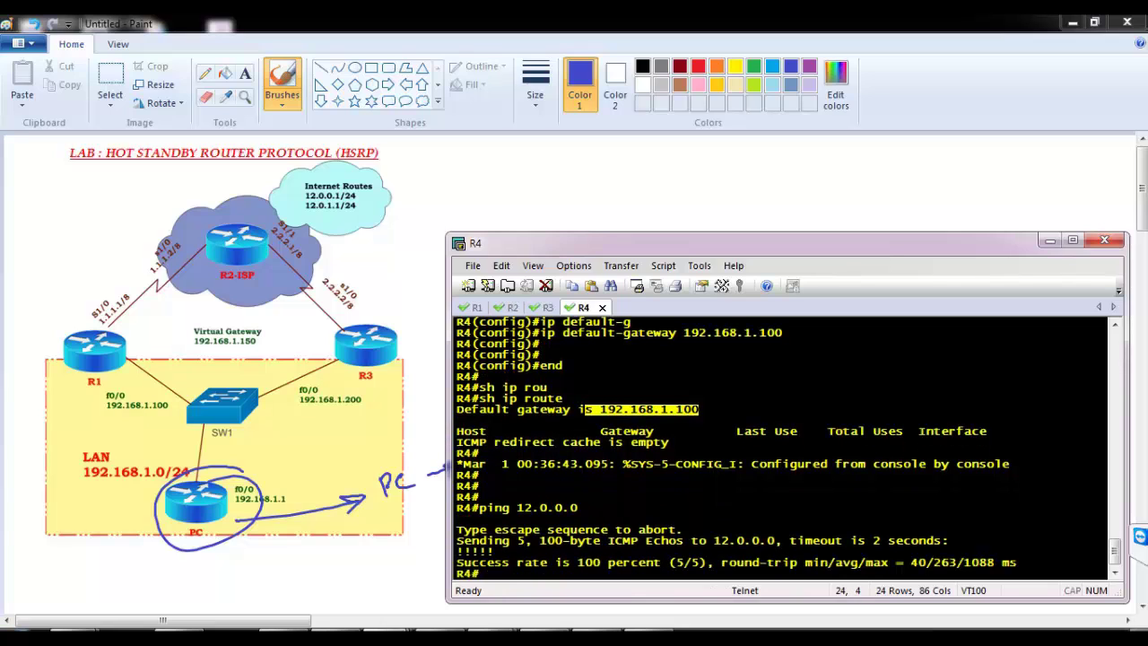
pyautogui.click(765, 507)
pyautogui.write('ping 12.0.0.')
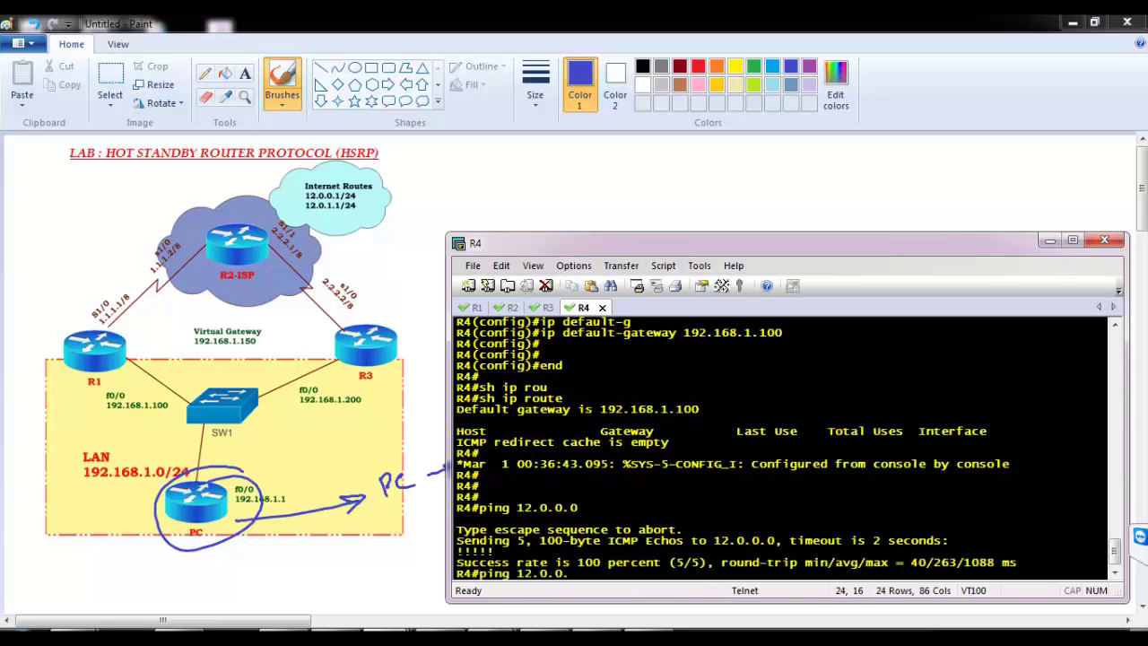
pyautogui.write('1')
pyautogui.press('Return')
pyautogui.press('Return')
# - Trace the route from R4 to 12.0.0.1 with "traceroute 12.0.0.1"
pyautogui.write('tr')
pyautogui.press('Tab')
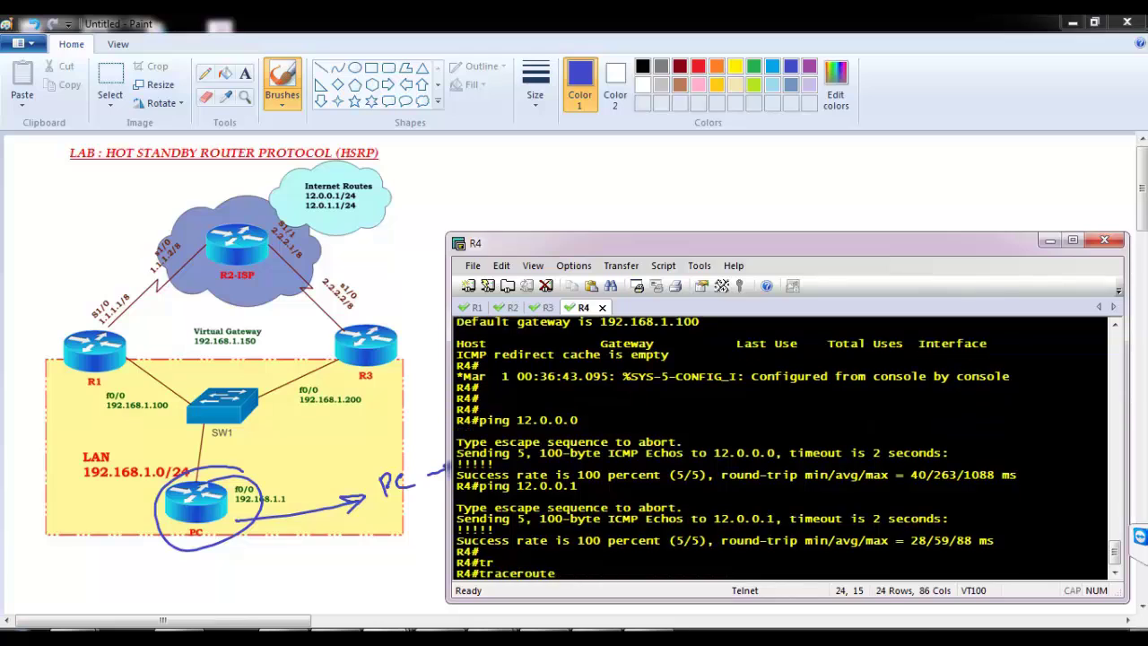
pyautogui.write('12.0.0.1')
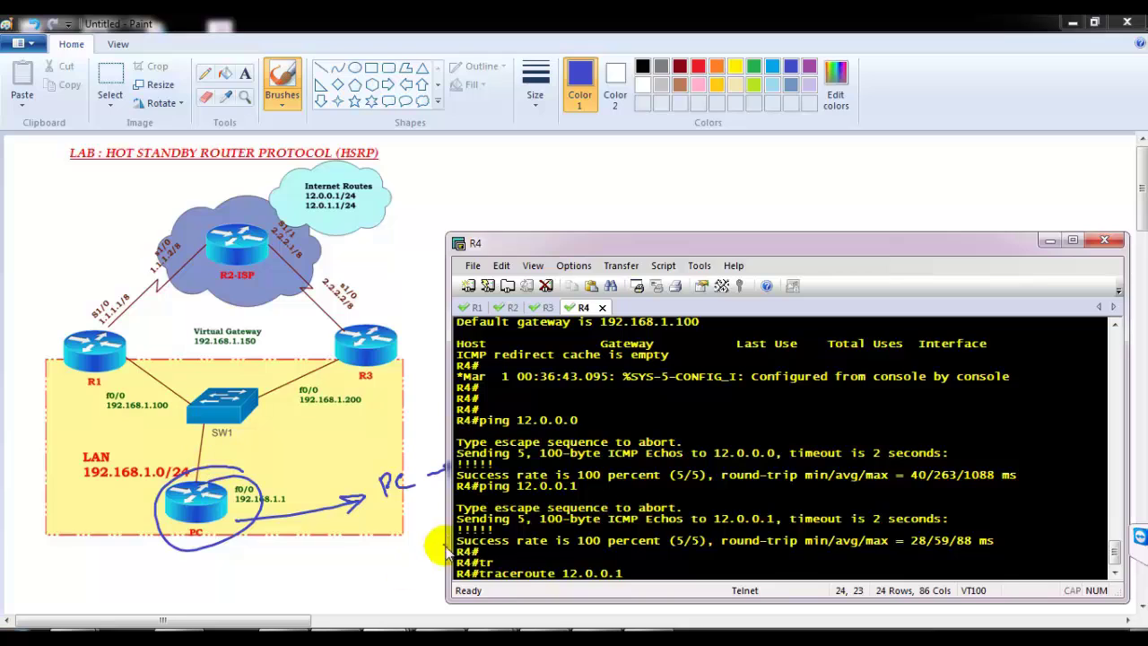
pyautogui.moveTo(557, 574); pyautogui.dragTo(634, 579)
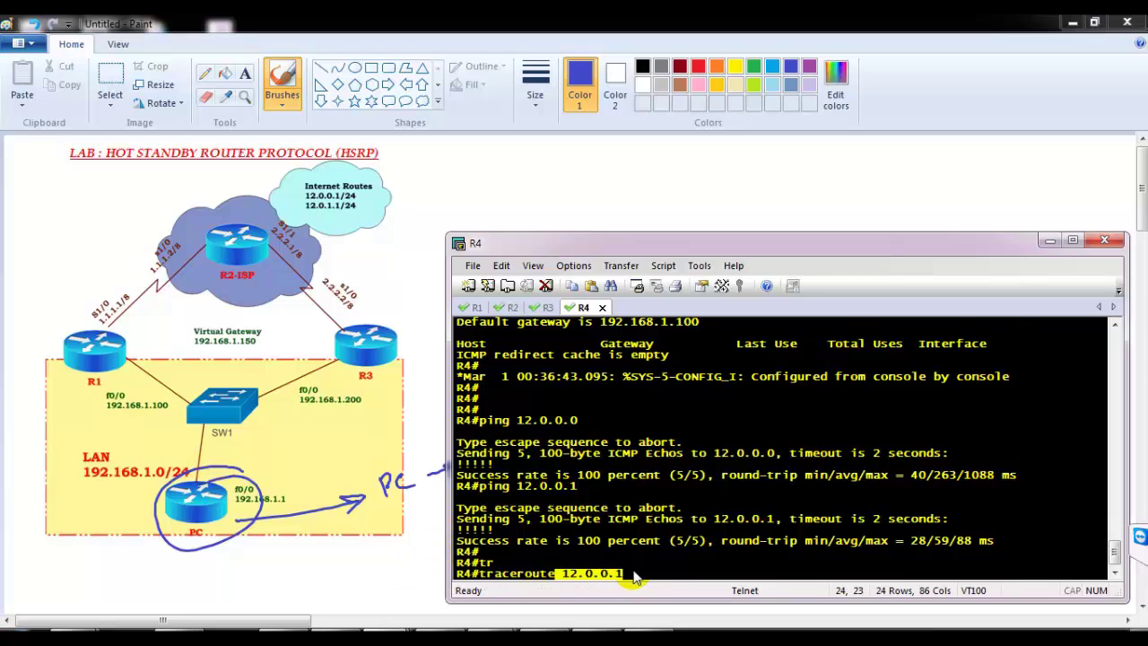
pyautogui.press('Return')
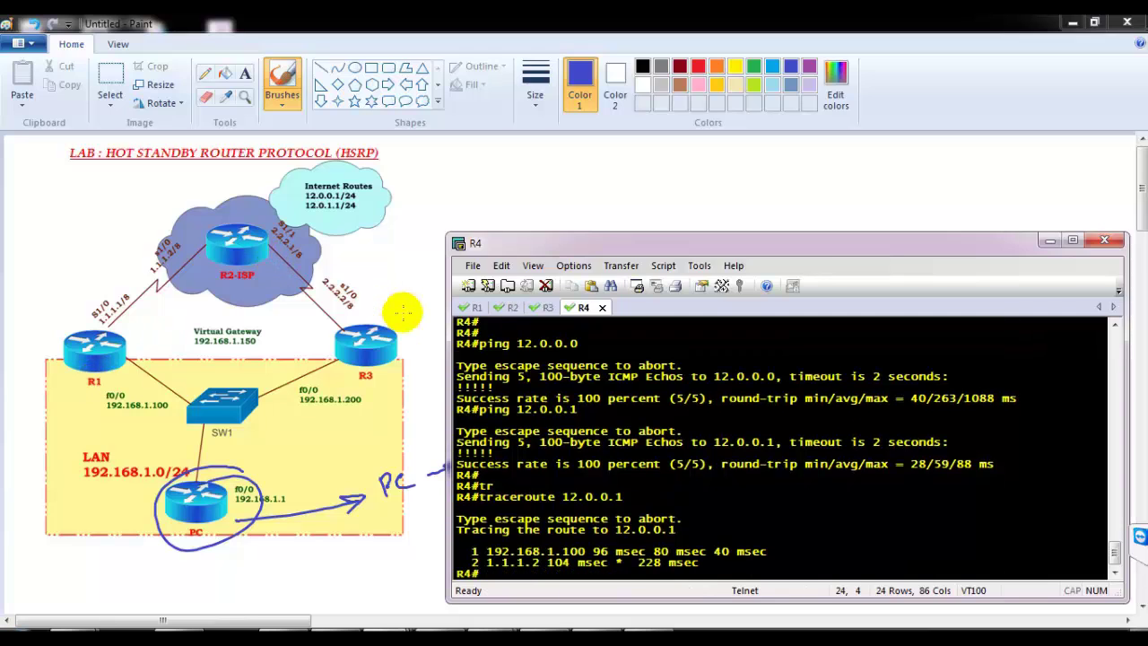
pyautogui.moveTo(456, 485); pyautogui.dragTo(675, 531)
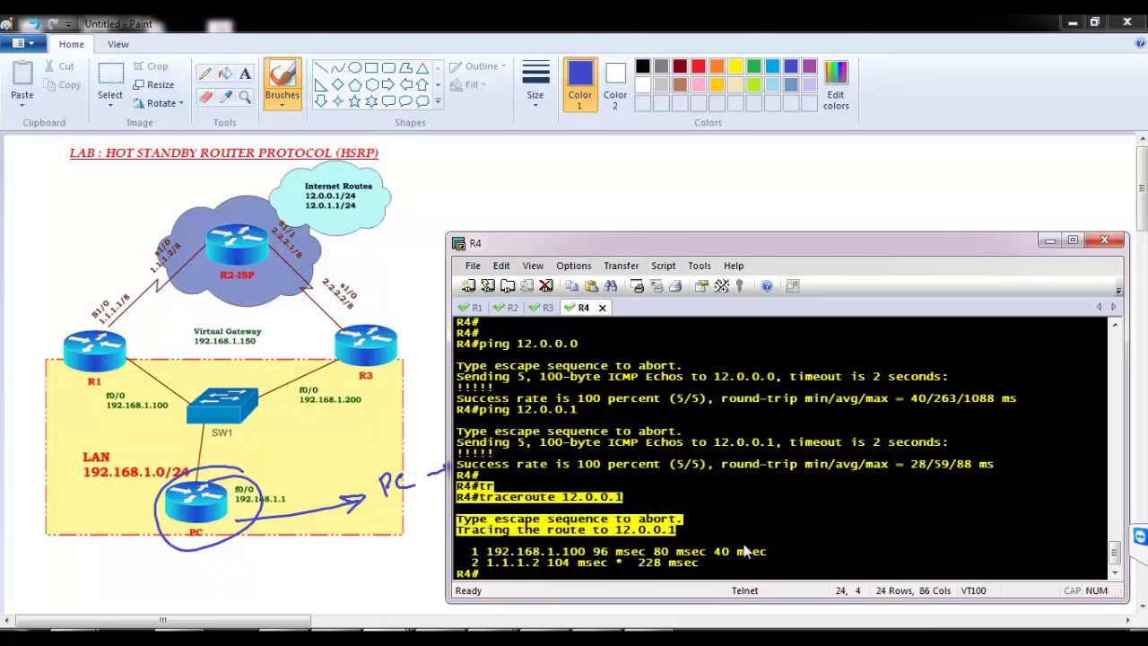
pyautogui.click(640, 533)
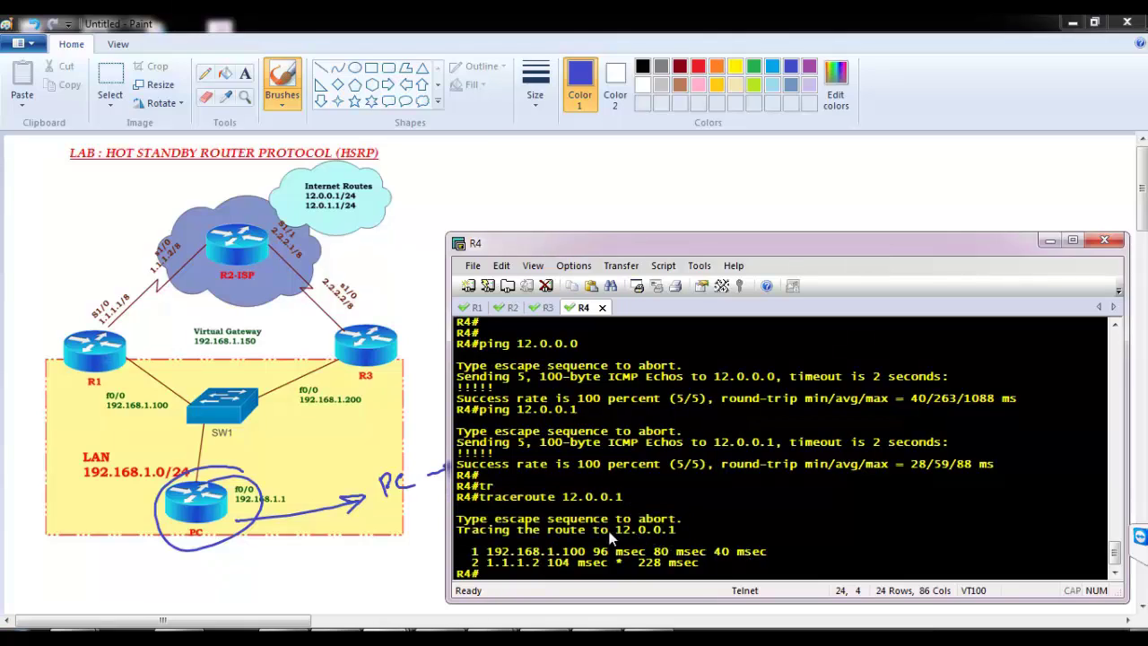
pyautogui.press('Return')
pyautogui.press('Return')
# - Enter global configuration mode on R4 and remove the default gateway with "no ip default-gateway 192.168.1.100"
pyautogui.write('conf t')
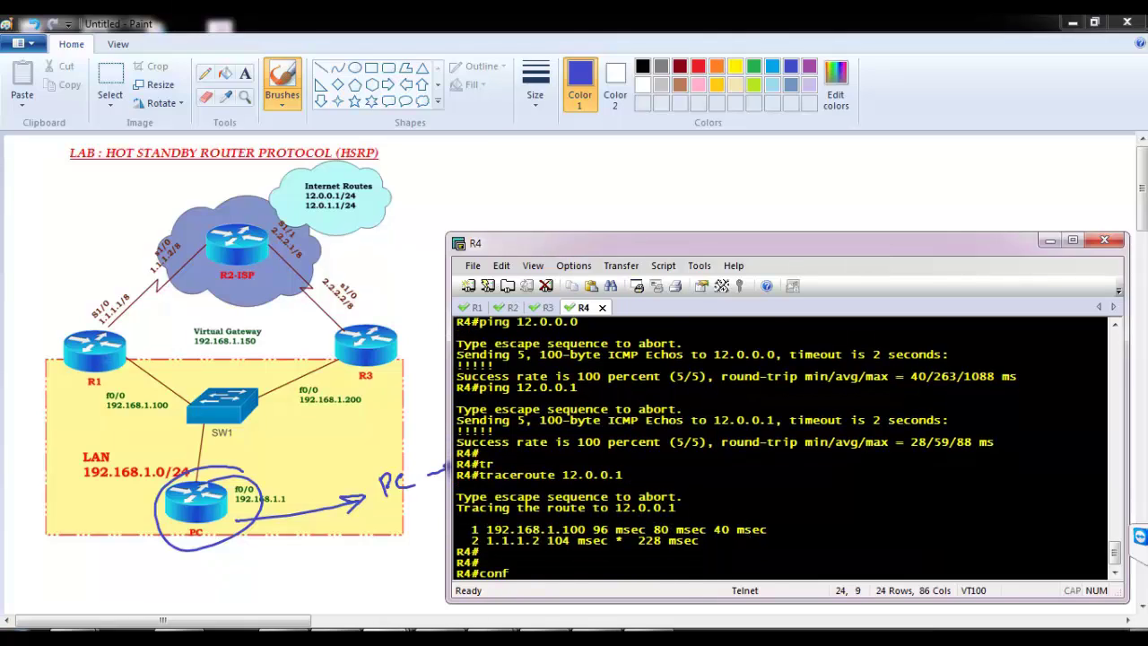
pyautogui.press('Return')
pyautogui.press('Return')
pyautogui.write('no ip def')
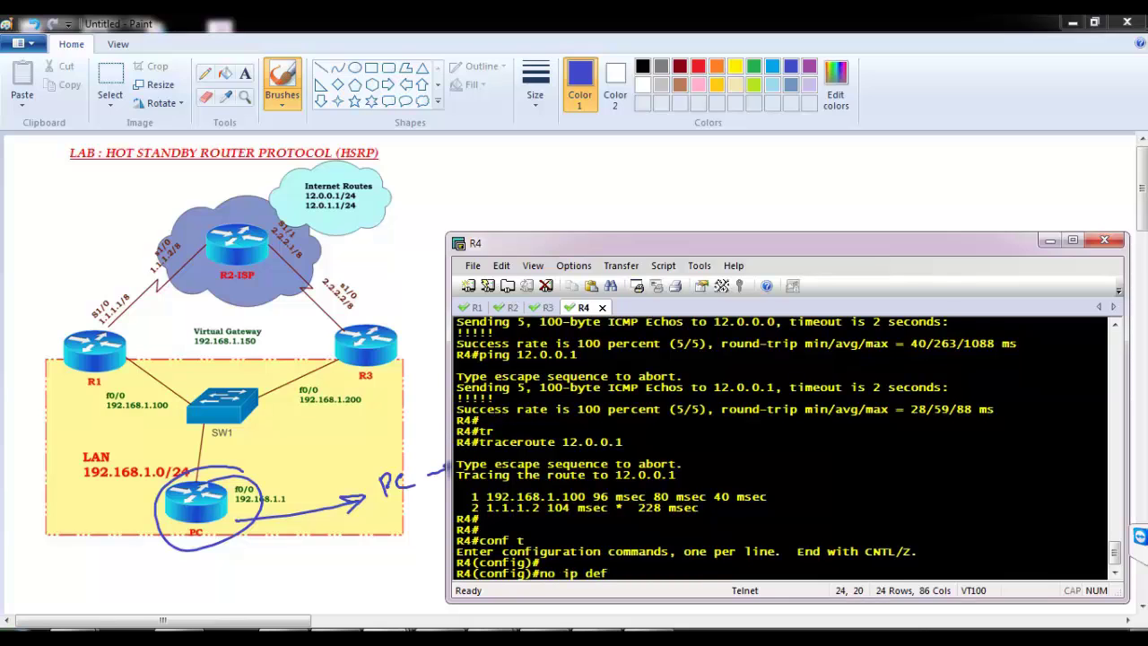
pyautogui.press('Tab')
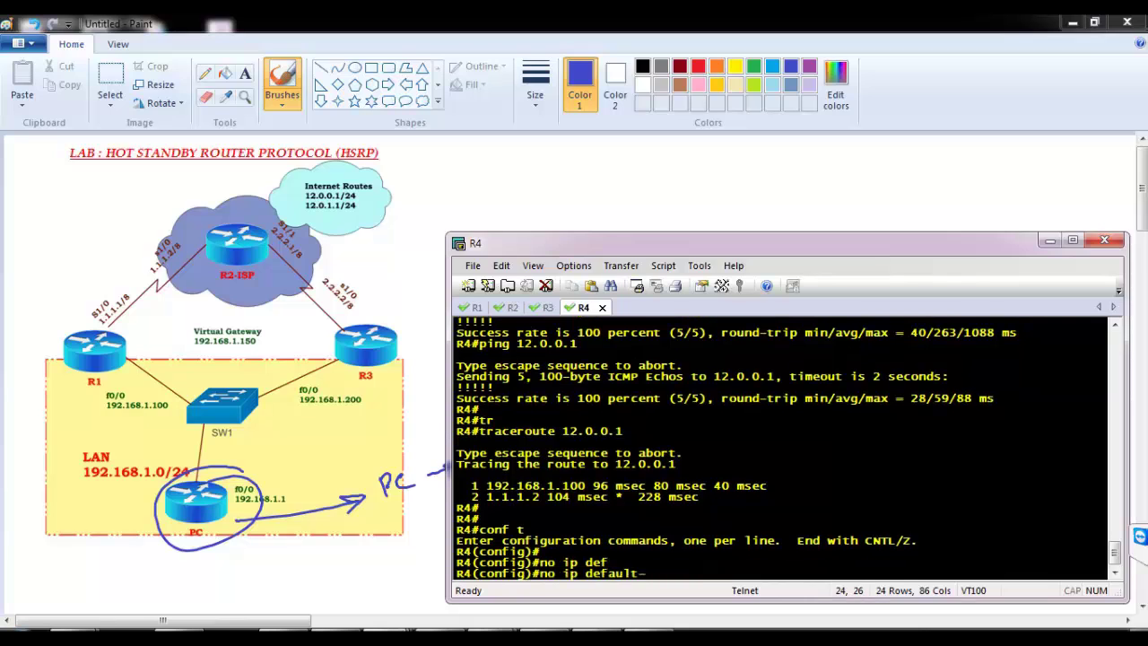
pyautogui.write('g')
pyautogui.press('Tab')
pyautogui.write('192.168.1.100')
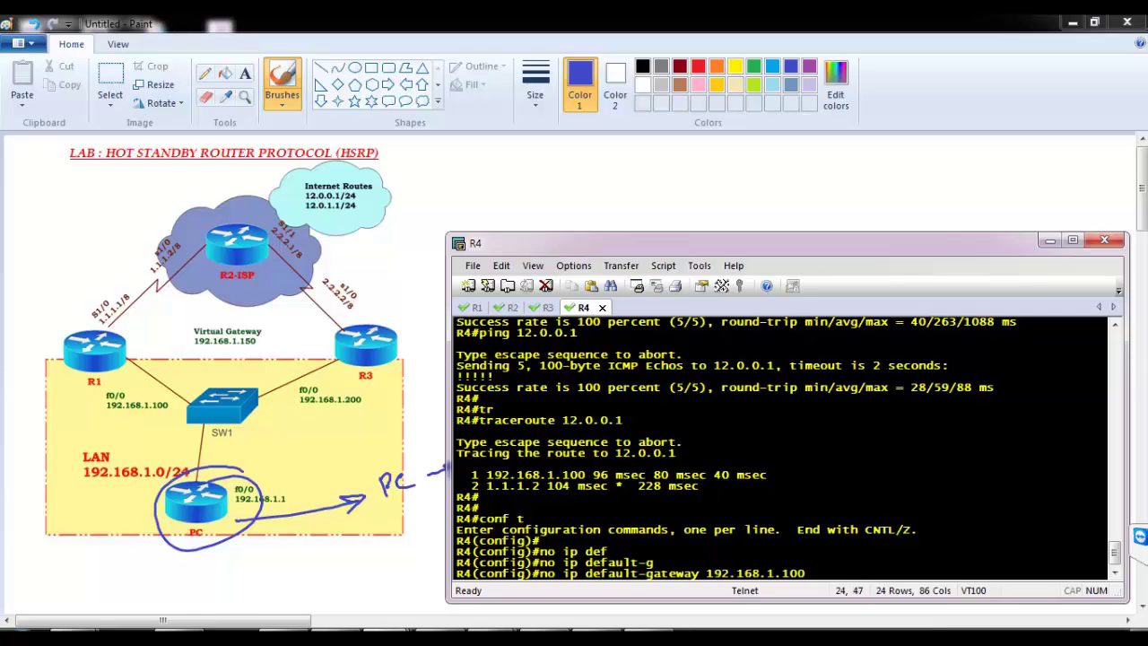
pyautogui.press('Return')
# - Try to set R4's default gateway to 192.168.1.150 by editing and reissuing the previous gateway command
pyautogui.press('Up')
pyautogui.press('BackSpace')
pyautogui.press('BackSpace')
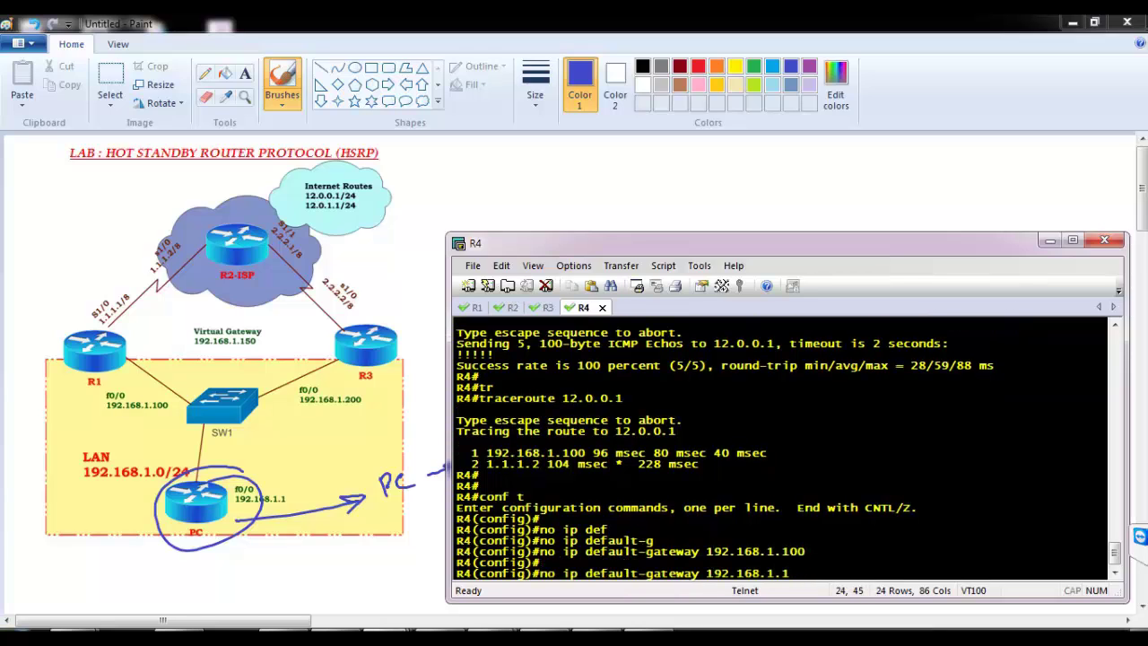
pyautogui.write('50')
pyautogui.hotkey('ctrl', 'a')
pyautogui.press('Return')
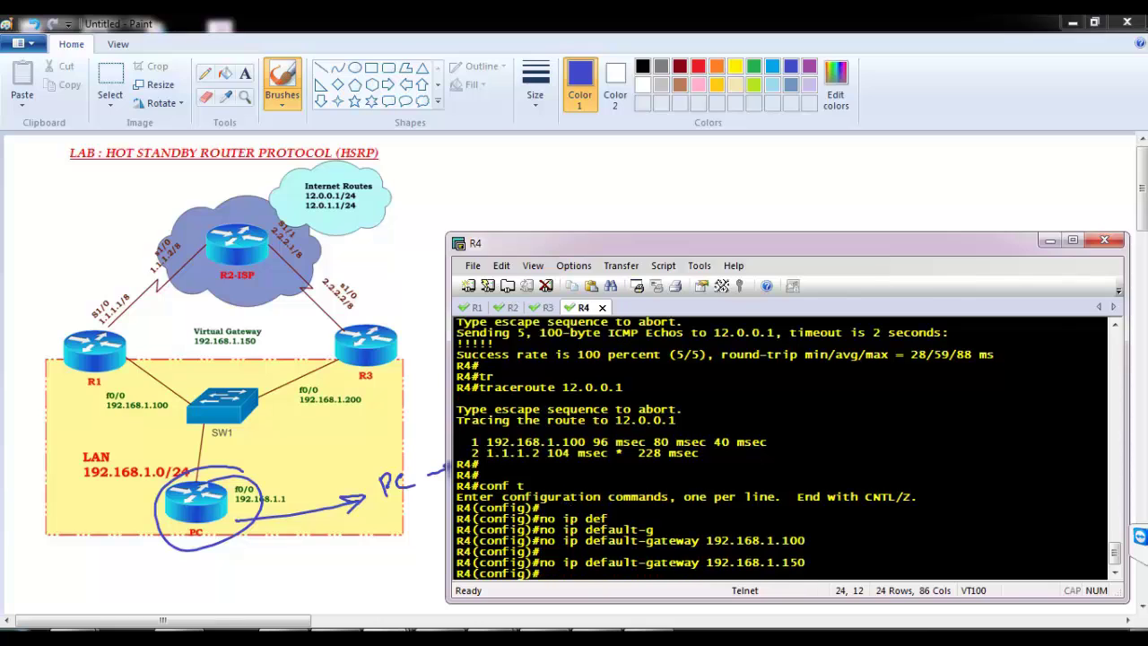
# - Set R4's default gateway to the virtual address with "ip default-gateway 192.168.1.150" and leave configuration mode
pyautogui.press('Return')
pyautogui.press('Up')
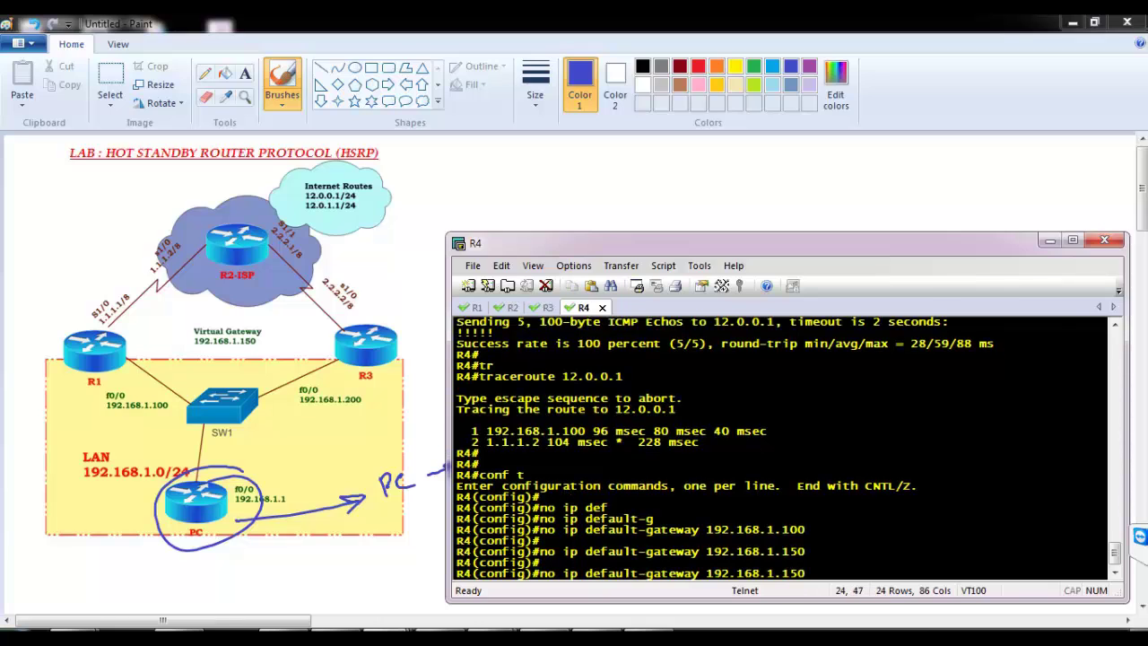
pyautogui.press('Left')
pyautogui.press('Left')
pyautogui.press('Left')
pyautogui.press('Left')
pyautogui.press('Left')
pyautogui.press('Left')
pyautogui.press('Left')
pyautogui.press('Left')
pyautogui.press('Left')
pyautogui.press('Left')
pyautogui.press('Left')
pyautogui.press('BackSpace')
pyautogui.press('BackSpace')
pyautogui.press('BackSpace')
pyautogui.press('BackSpace')
pyautogui.press('BackSpace')
pyautogui.press('BackSpace')
pyautogui.press('BackSpace')
pyautogui.press('BackSpace')
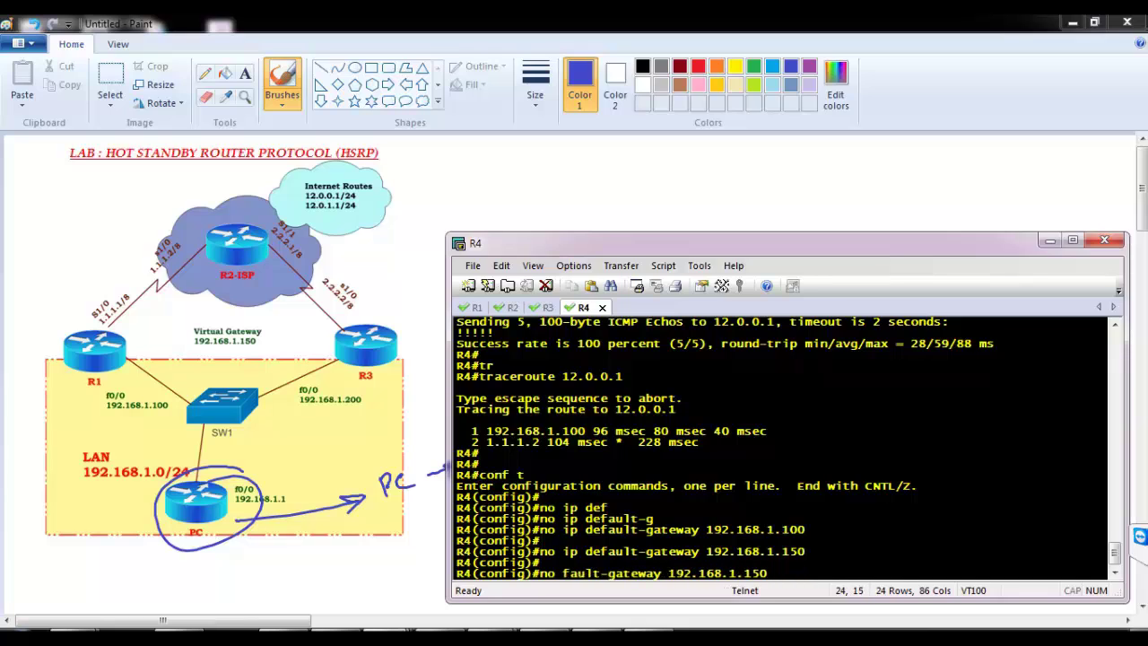
pyautogui.write('ip de')
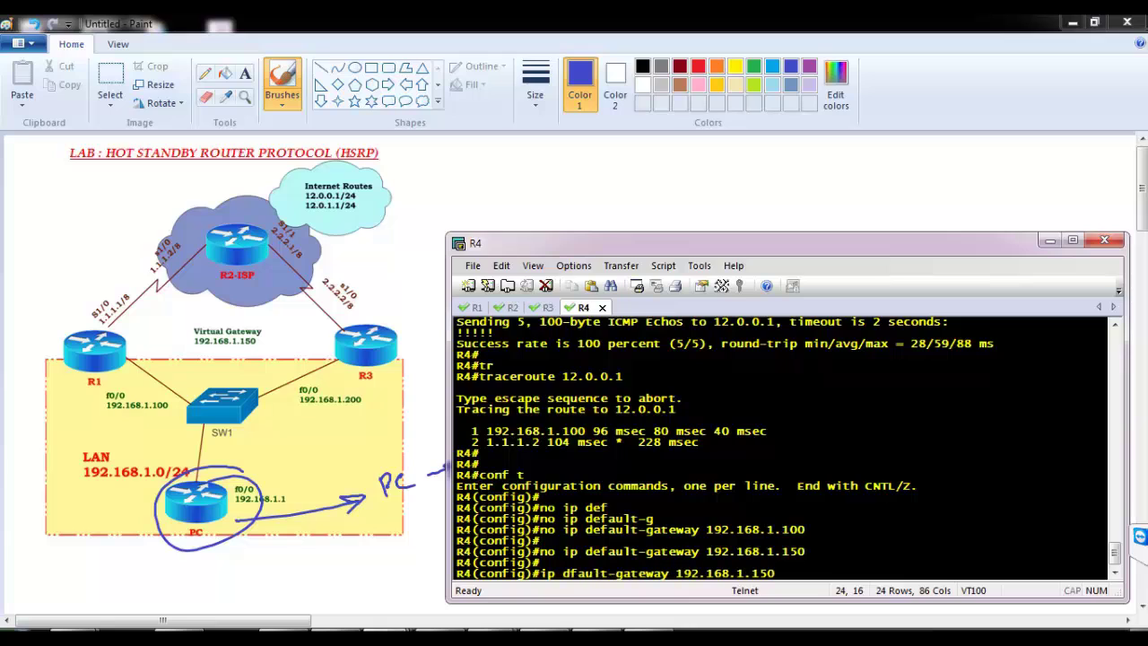
pyautogui.press('Return')
pyautogui.press('Return')
pyautogui.press('Return')
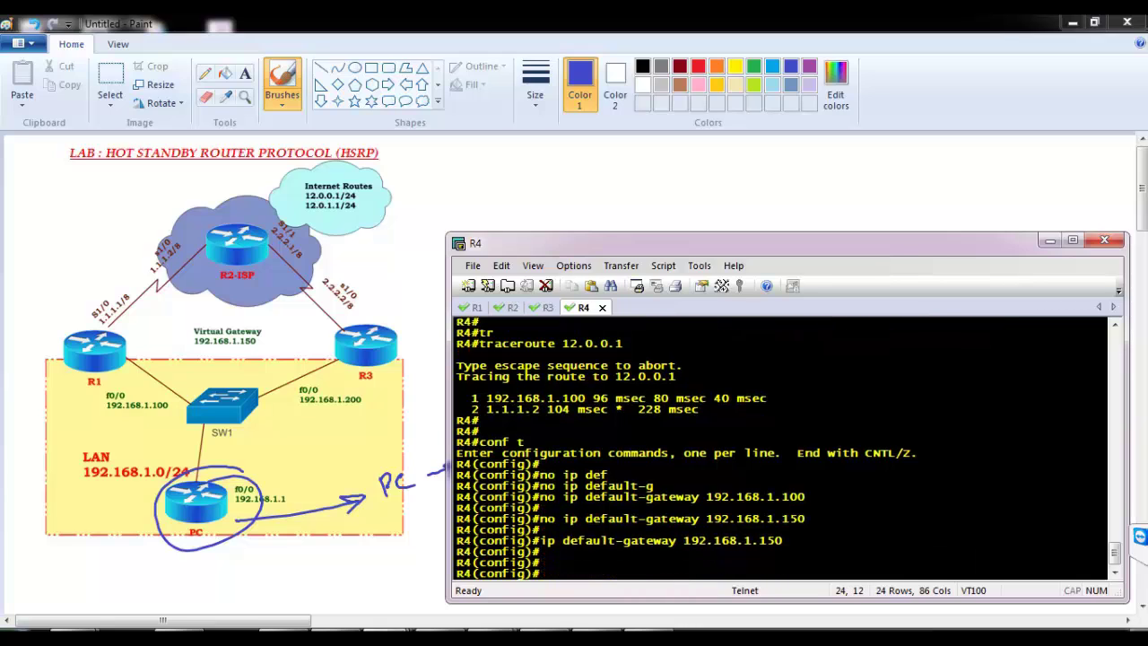
pyautogui.press('Return')
pyautogui.press('Return')
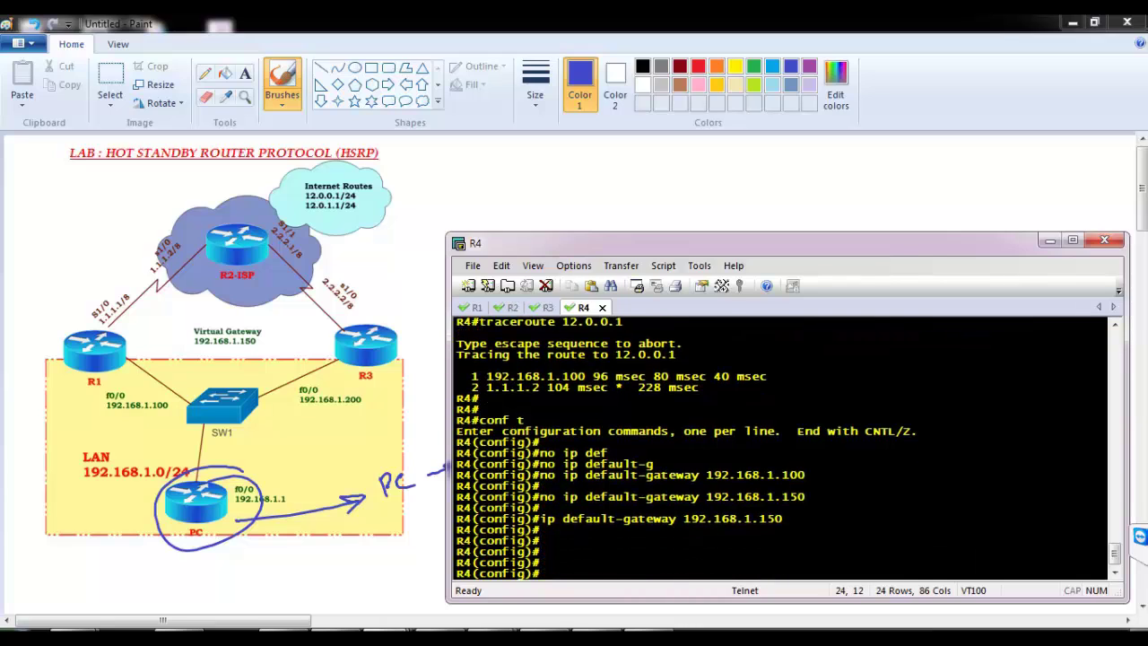
pyautogui.write('end')
pyautogui.press('Return')
pyautogui.press('Return')
# - Ping 12.0.0.1 from R4 to test the virtual gateway setting
pyautogui.write('traceroute 12.0.0.1')
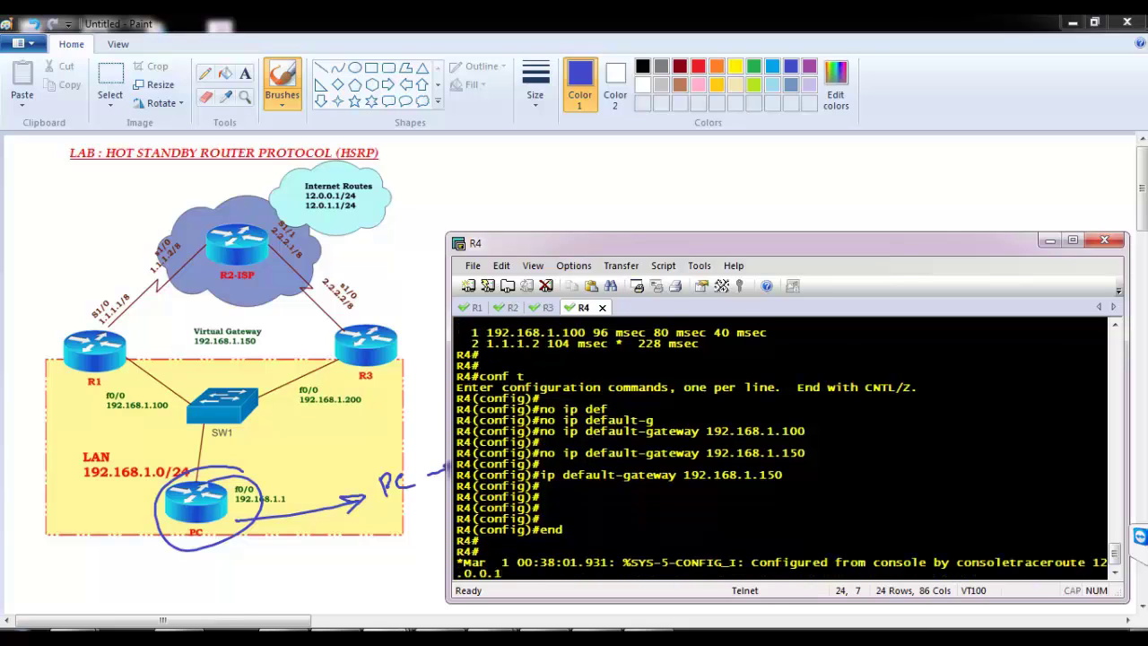
pyautogui.press('Up')
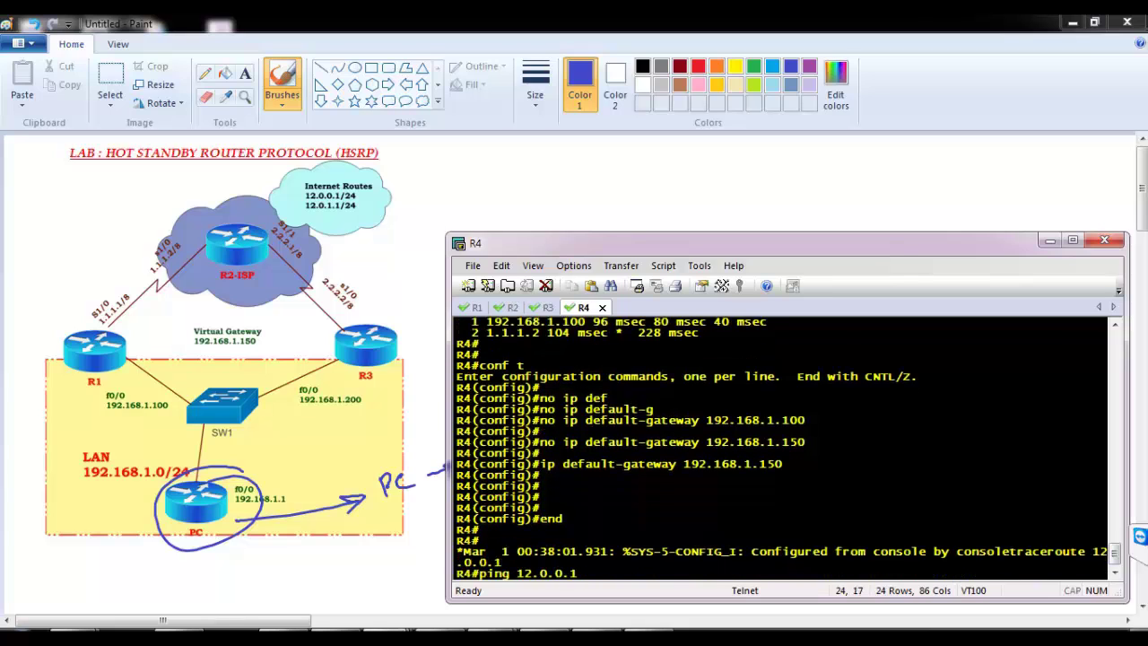
pyautogui.press('Return')
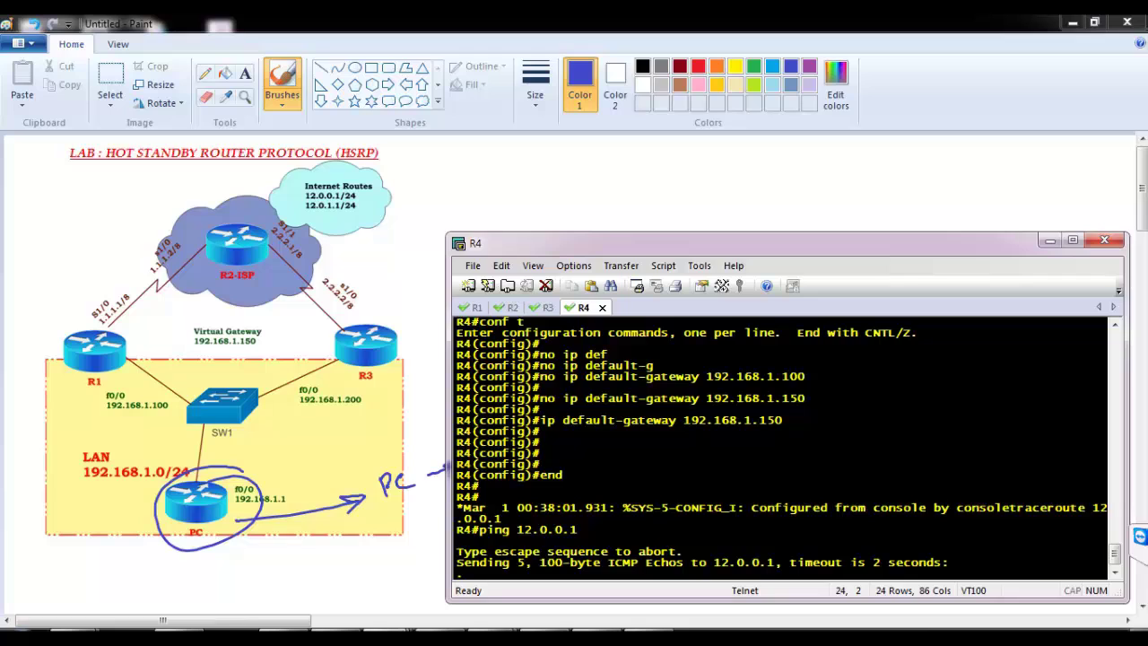
pyautogui.moveTo(595, 601); pyautogui.dragTo(598, 628)
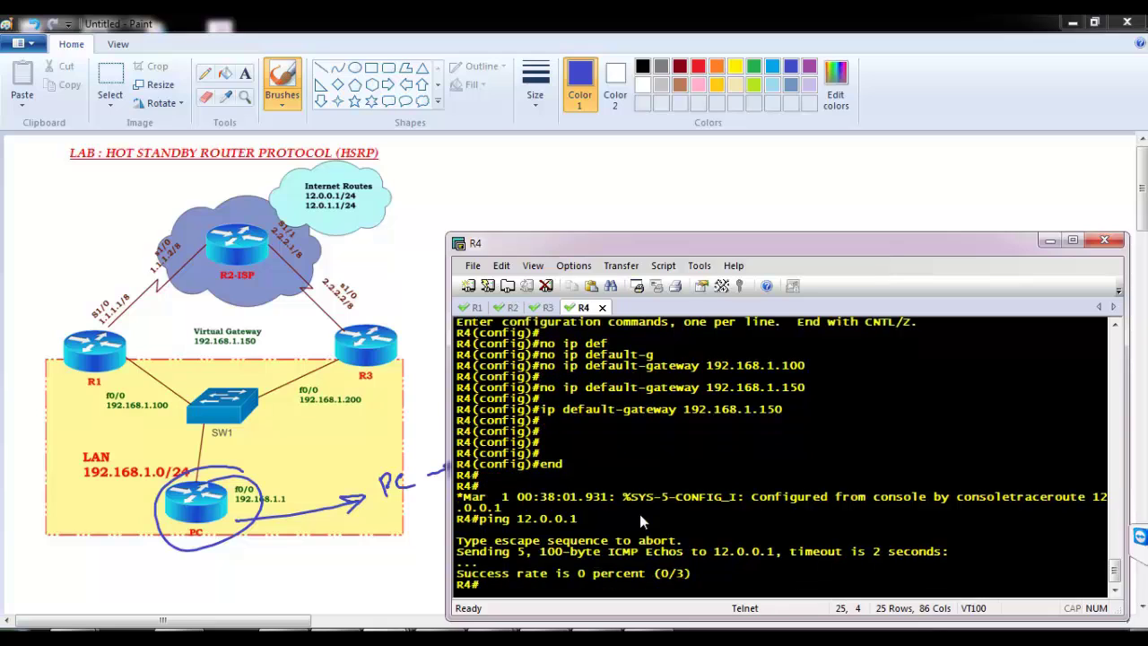
pyautogui.press('Return')
pyautogui.press('Return')
# - Start a long-running ping from R4 with "ping 12.0.0.1 repeat 100000"
pyautogui.press('Up')
pyautogui.write('re')
pyautogui.press('Tab')
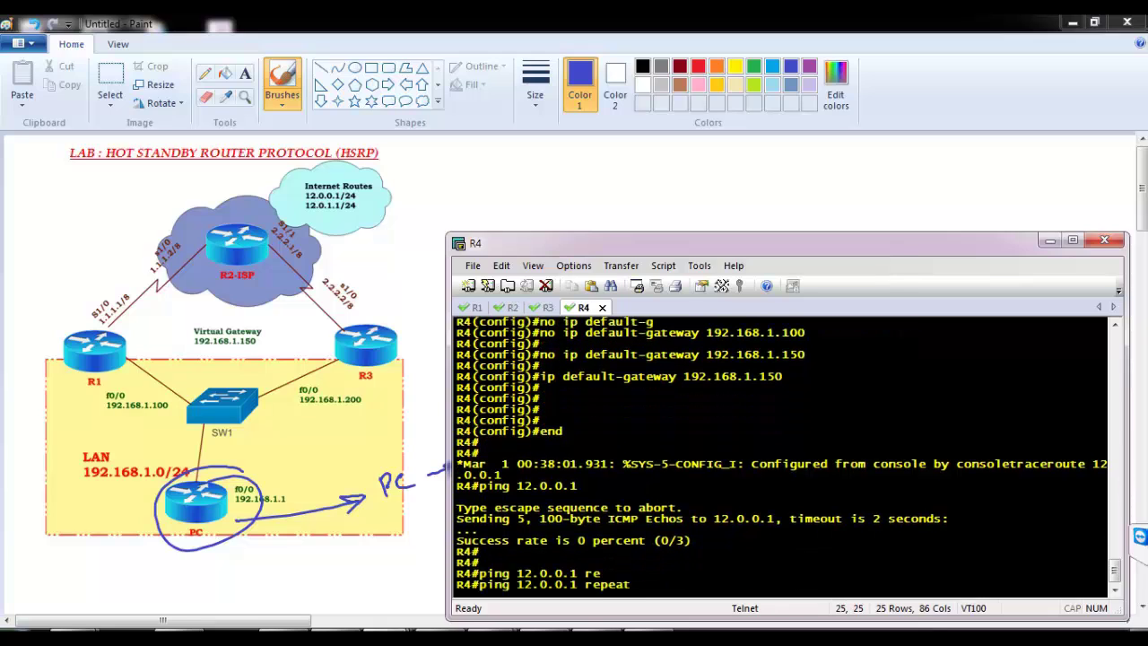
pyautogui.write('100000')
pyautogui.press('Return')
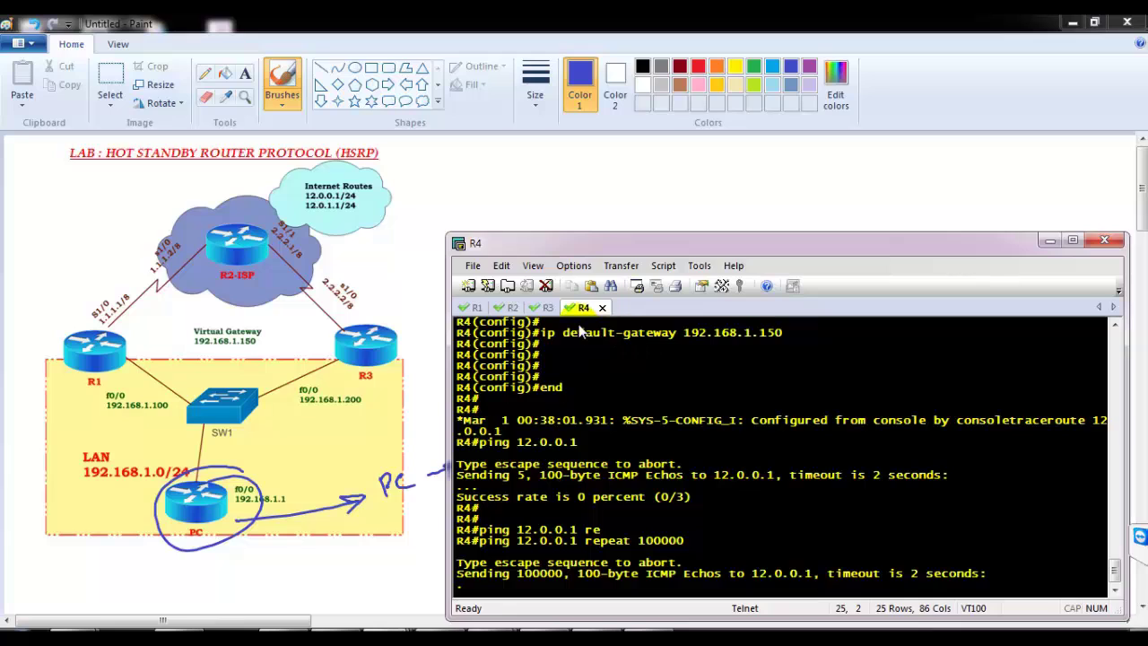
# - Switch to the R1 terminal session, enter global configuration mode and write the command "int f0/0"
pyautogui.click(475, 307)
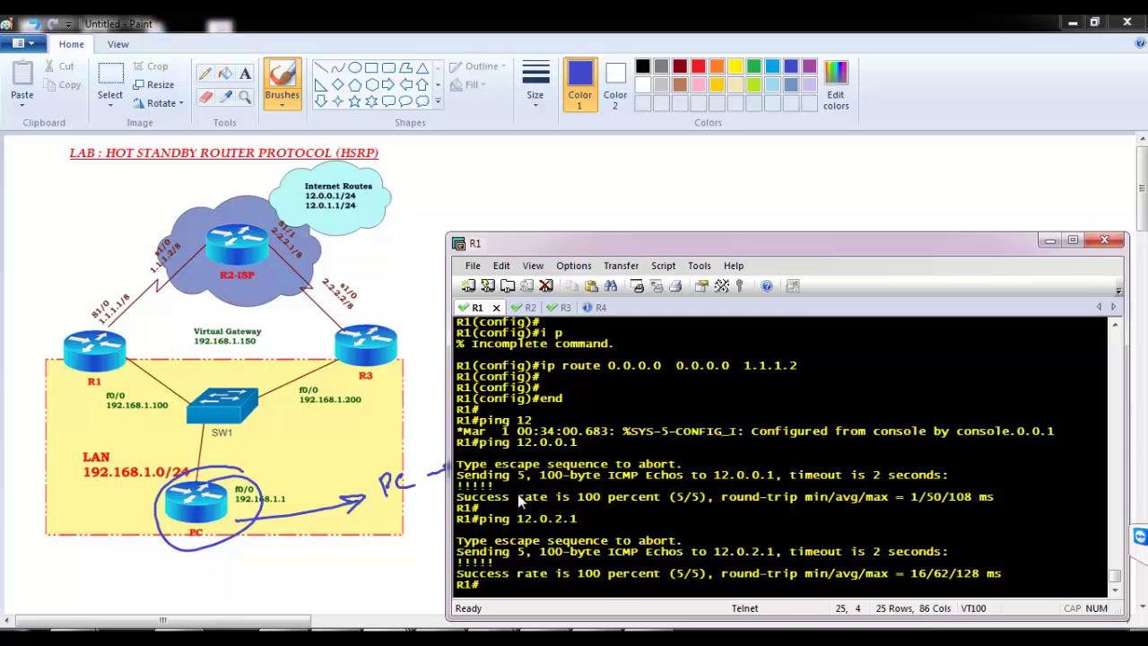
pyautogui.press('Return')
pyautogui.press('Return')
pyautogui.write('conf t')
pyautogui.press('Return')
pyautogui.press('Return')
pyautogui.write('int f0')
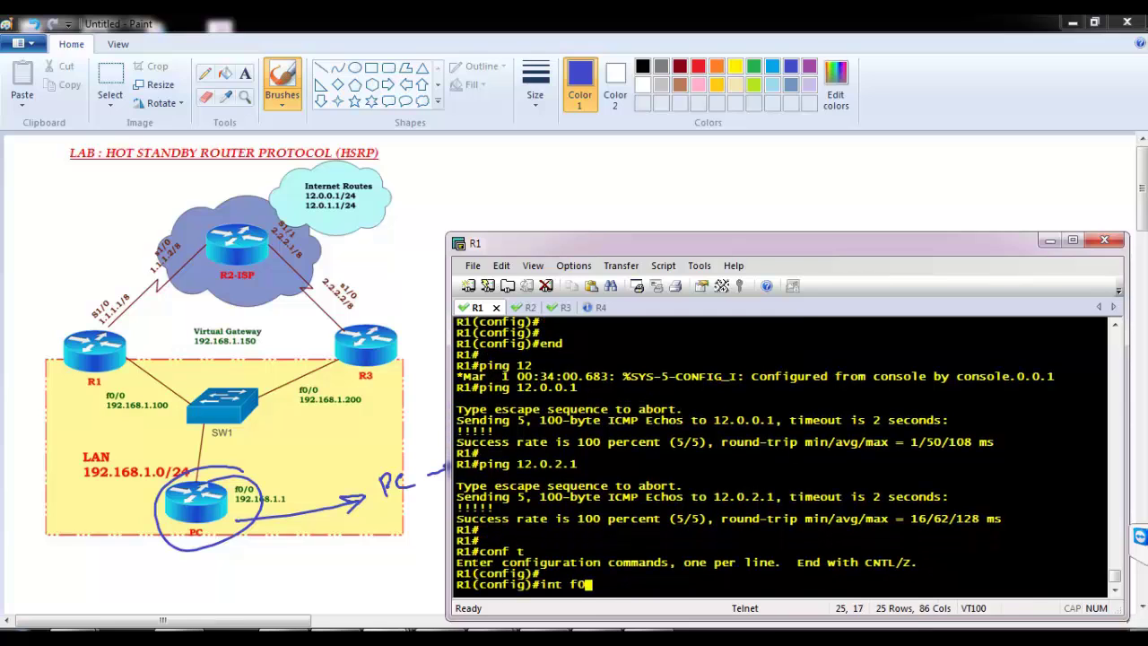
pyautogui.write('/0')
# - Switch to the Paint network diagram and undo all the blue hand-drawn annotations
pyautogui.click(130, 378)
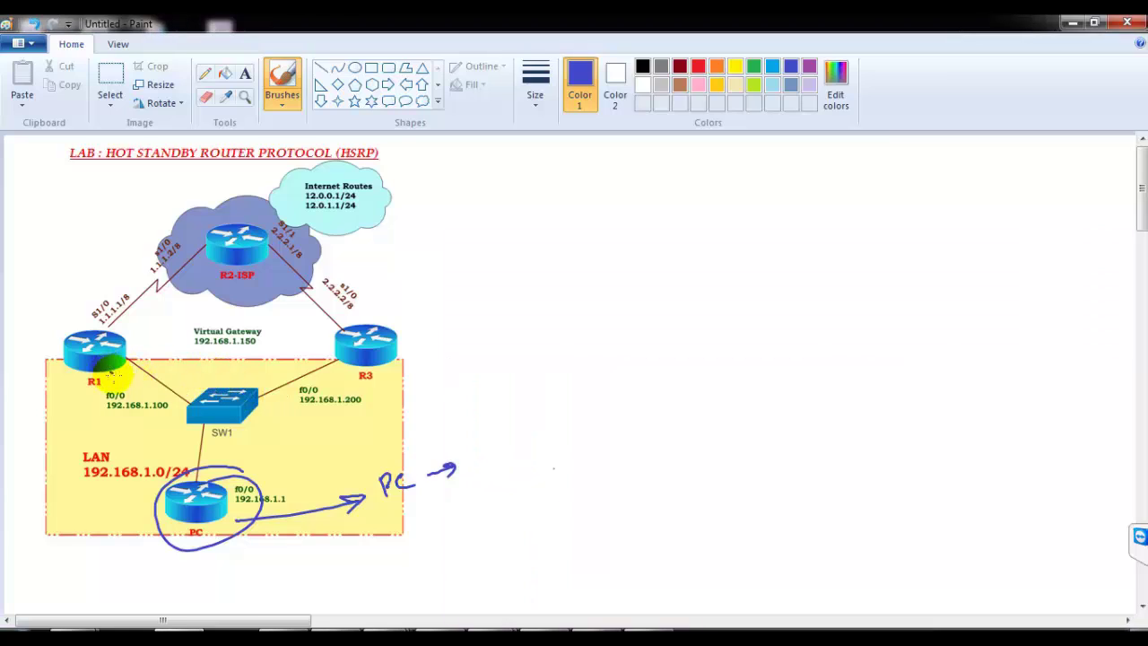
pyautogui.moveTo(115, 373); pyautogui.dragTo(162, 422)
pyautogui.hotkey('ctrl', 'z')
pyautogui.hotkey('ctrl', 'z')
pyautogui.hotkey('ctrl', 'z')
pyautogui.hotkey('ctrl', 'z')
pyautogui.hotkey('ctrl', 'z')
pyautogui.hotkey('ctrl', 'z')
pyautogui.hotkey('ctrl', 'z')
pyautogui.hotkey('ctrl', 'z')
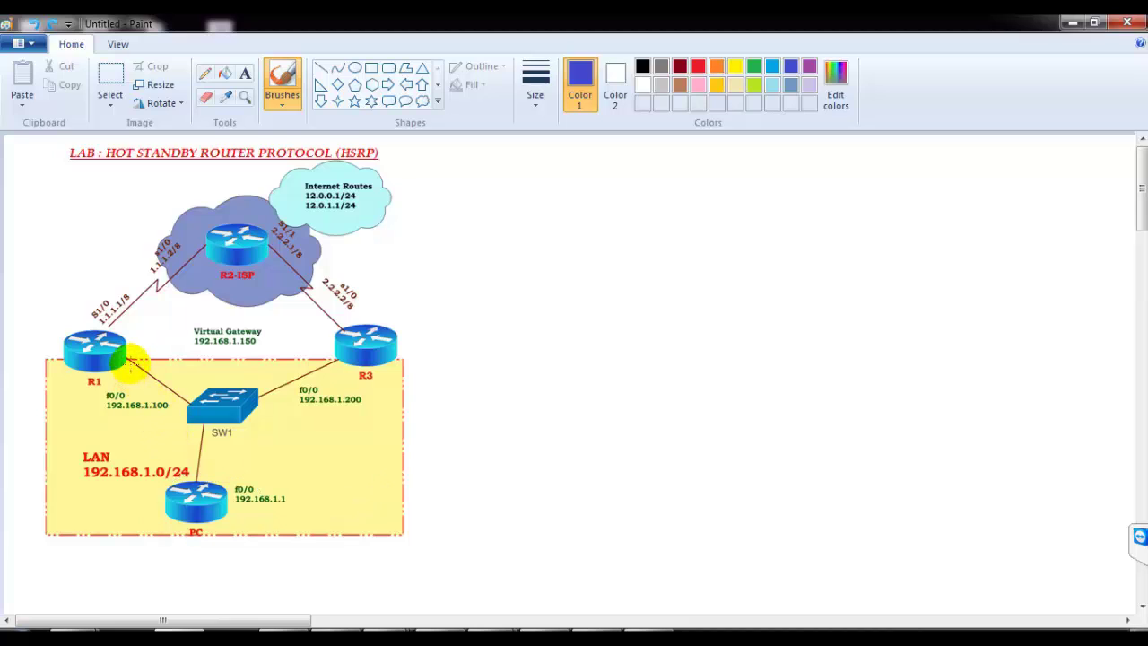
pyautogui.moveTo(130, 361)
pyautogui.mouseDown()
pyautogui.moveTo(177, 401)
pyautogui.moveTo(154, 394)
pyautogui.moveTo(180, 411)
pyautogui.mouseUp()
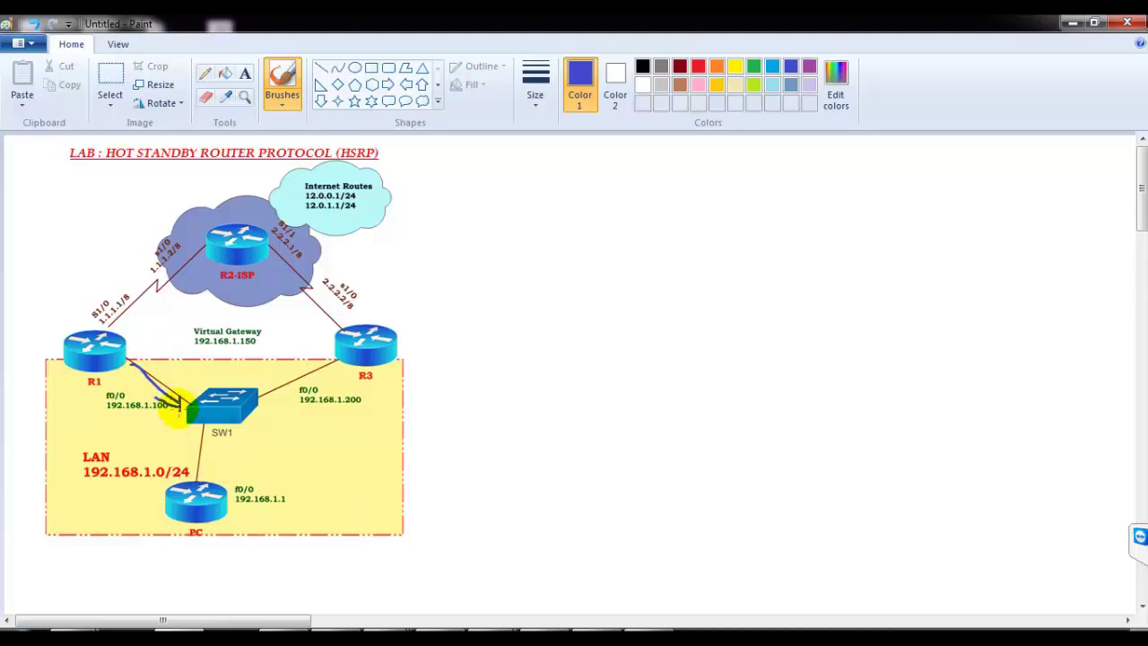
pyautogui.hotkey('ctrl', 'z')
pyautogui.hotkey('ctrl', 'z')
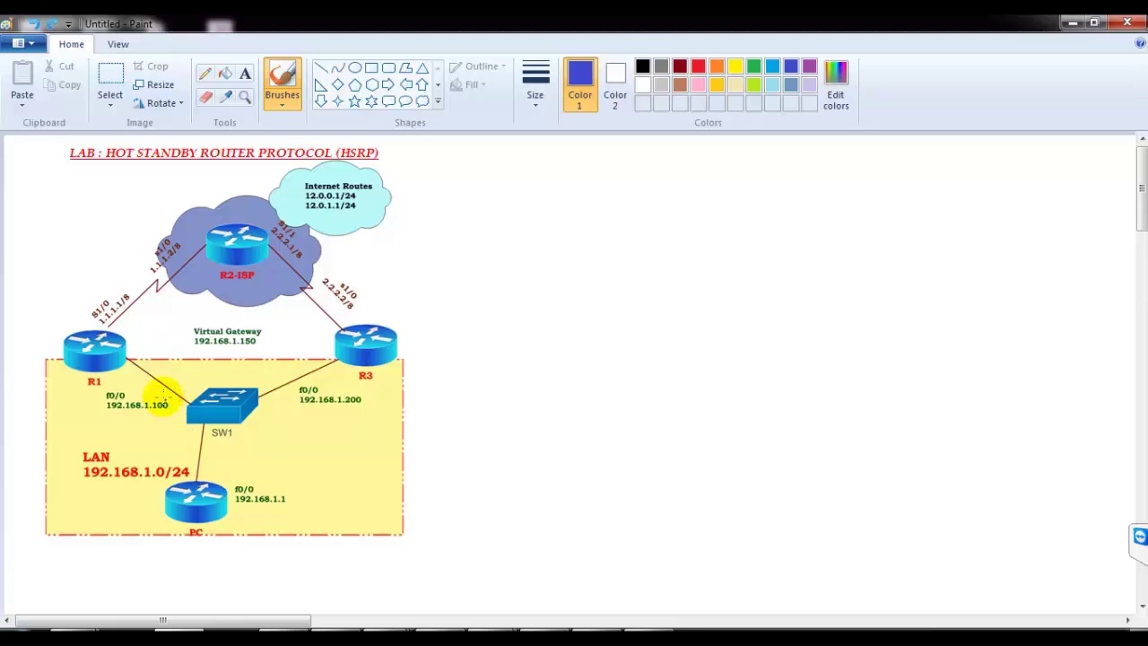
pyautogui.moveTo(122, 382); pyautogui.dragTo(145, 401)
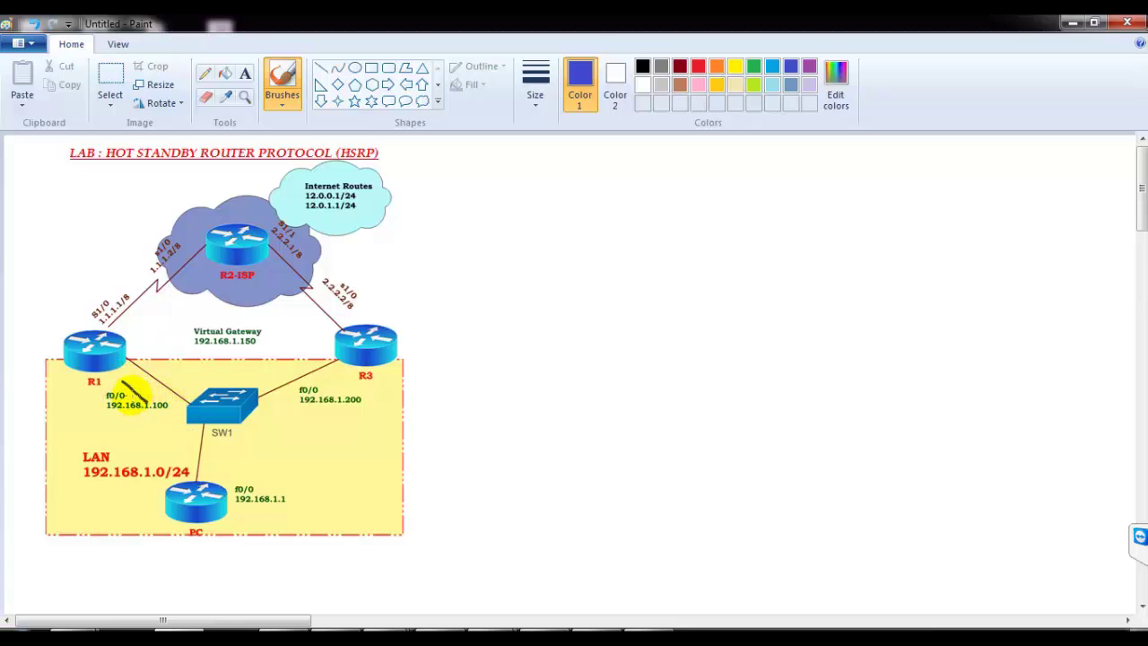
pyautogui.hotkey('ctrl', 'z')
# - Switch to the R1 terminal session, enter interface f0/0 configuration and list the options of the standby command
pyautogui.hotkey('alt', 'Tab')
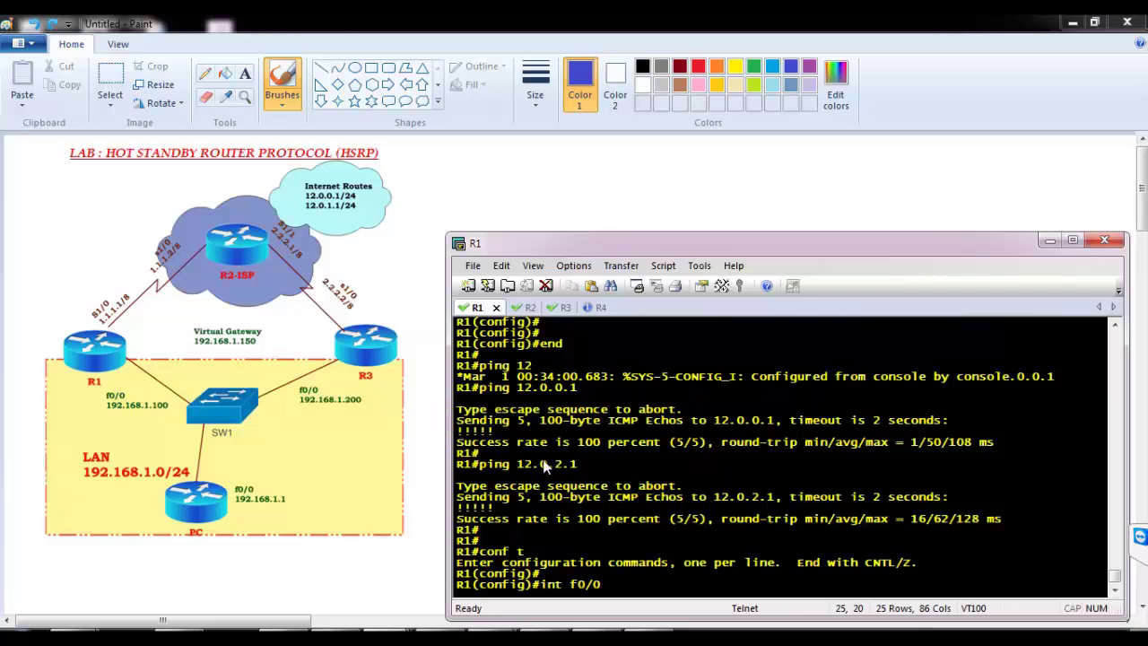
pyautogui.press('Return')
pyautogui.write('stna')
pyautogui.press('Tab')
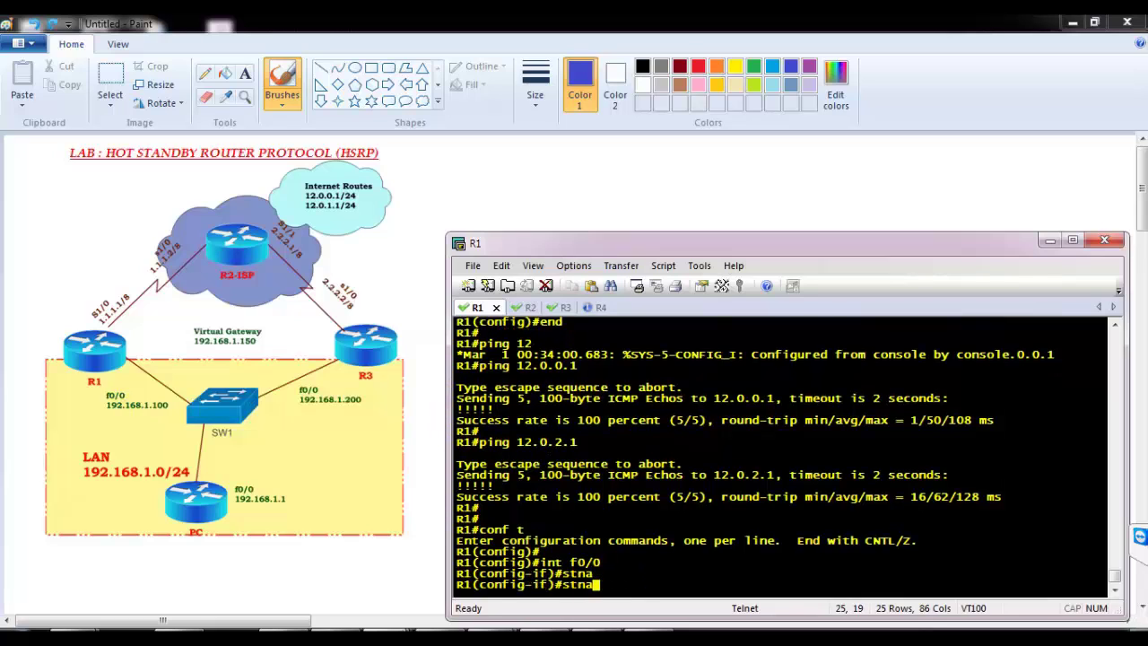
pyautogui.press('BackSpace')
pyautogui.press('BackSpace')
pyautogui.write('a')
pyautogui.press('Tab')
pyautogui.write('n')
pyautogui.press('Tab')
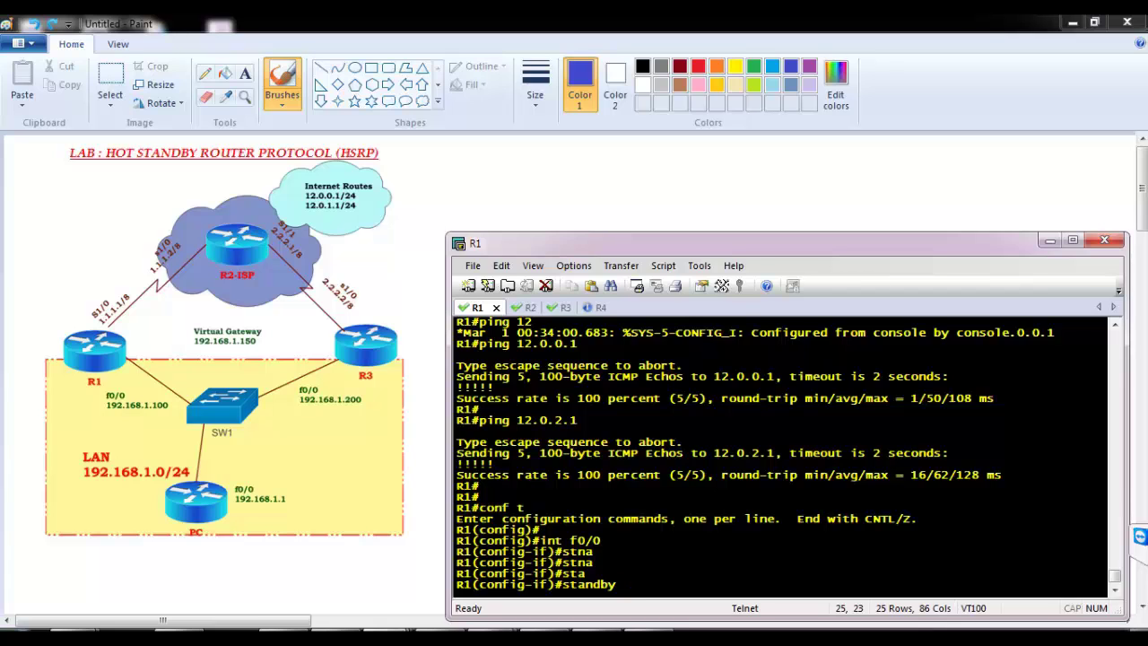
pyautogui.write('?')
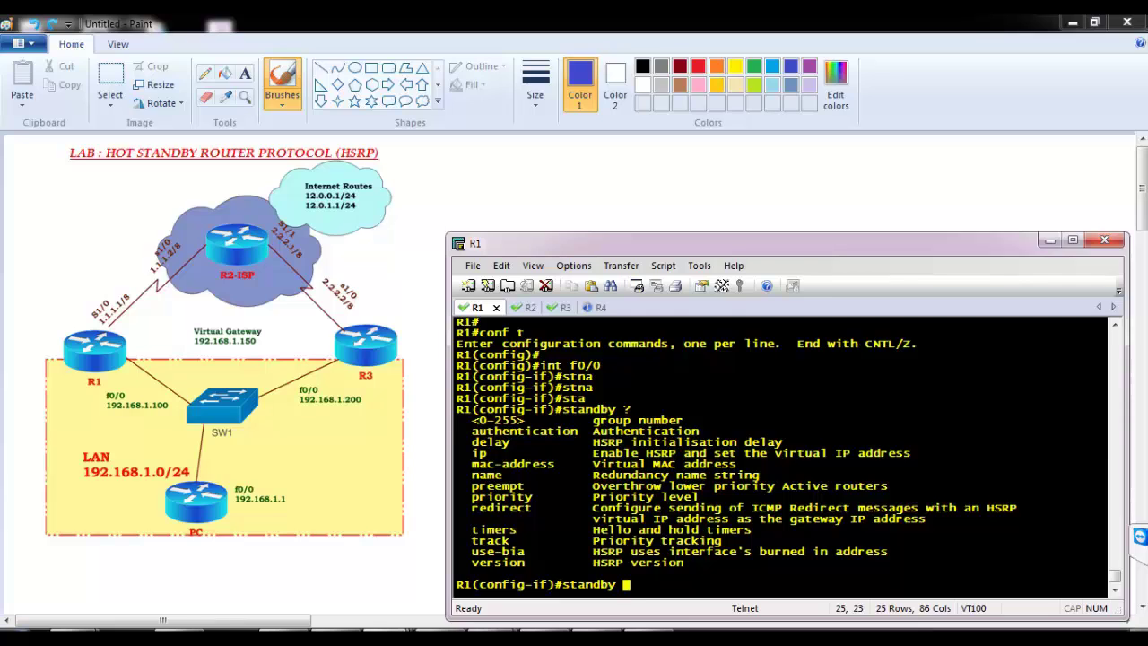
# - List the standby options for group number 13, change the group number to 1 and list the options again
pyautogui.moveTo(472, 420); pyautogui.dragTo(666, 431)
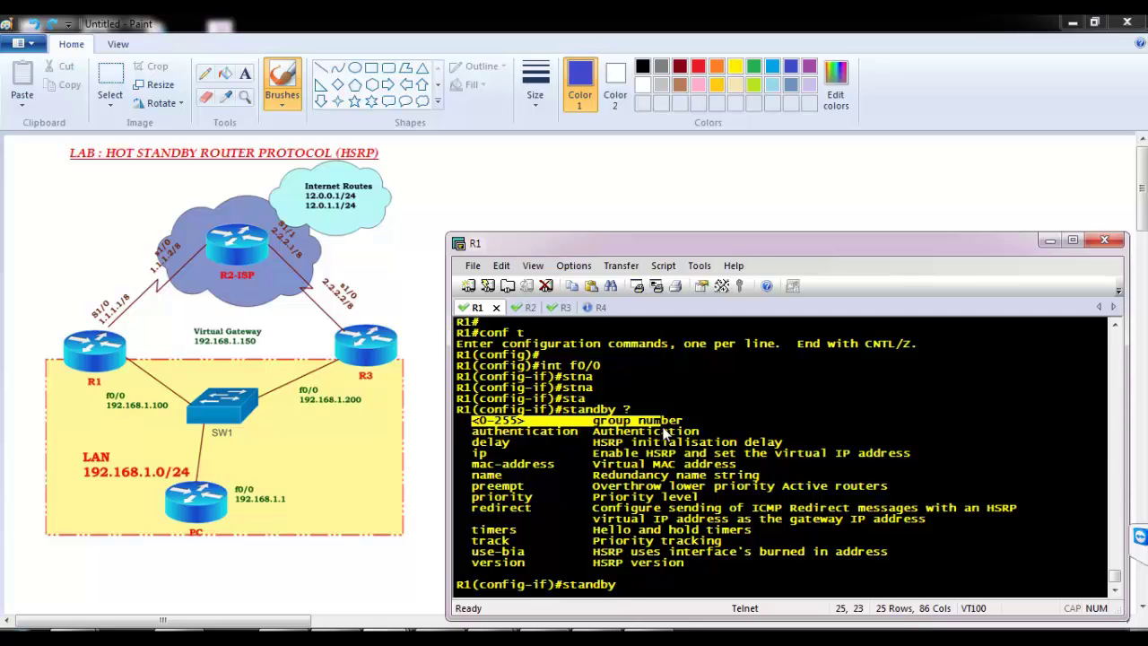
pyautogui.write('13 ?')
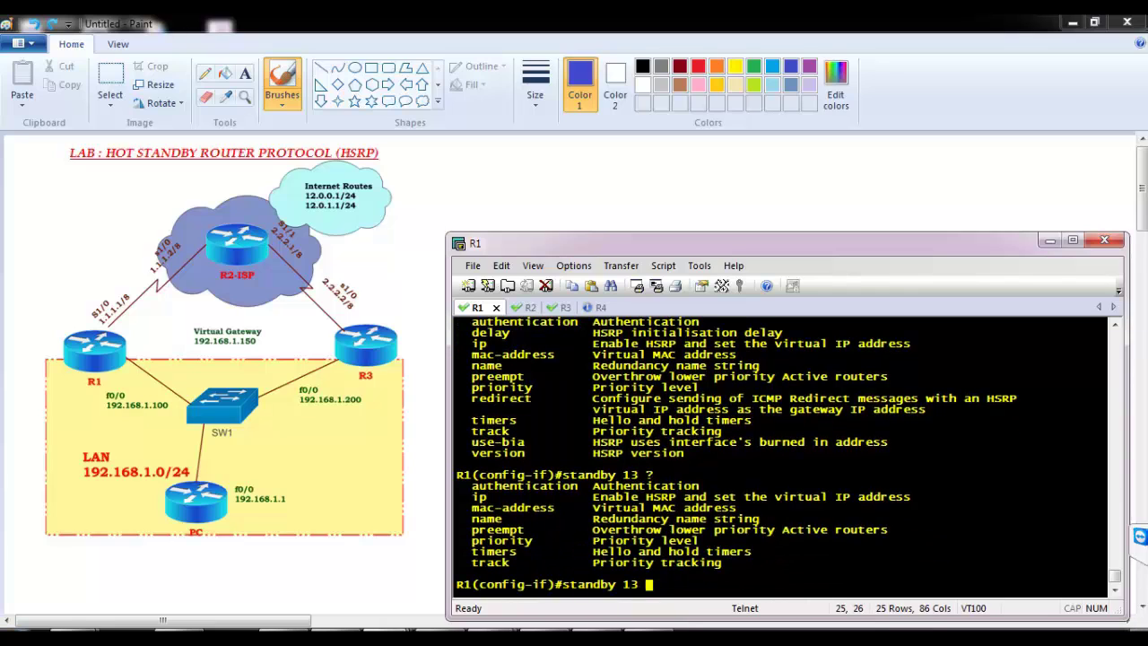
pyautogui.press('BackSpace')
pyautogui.press('BackSpace')
pyautogui.write('?')
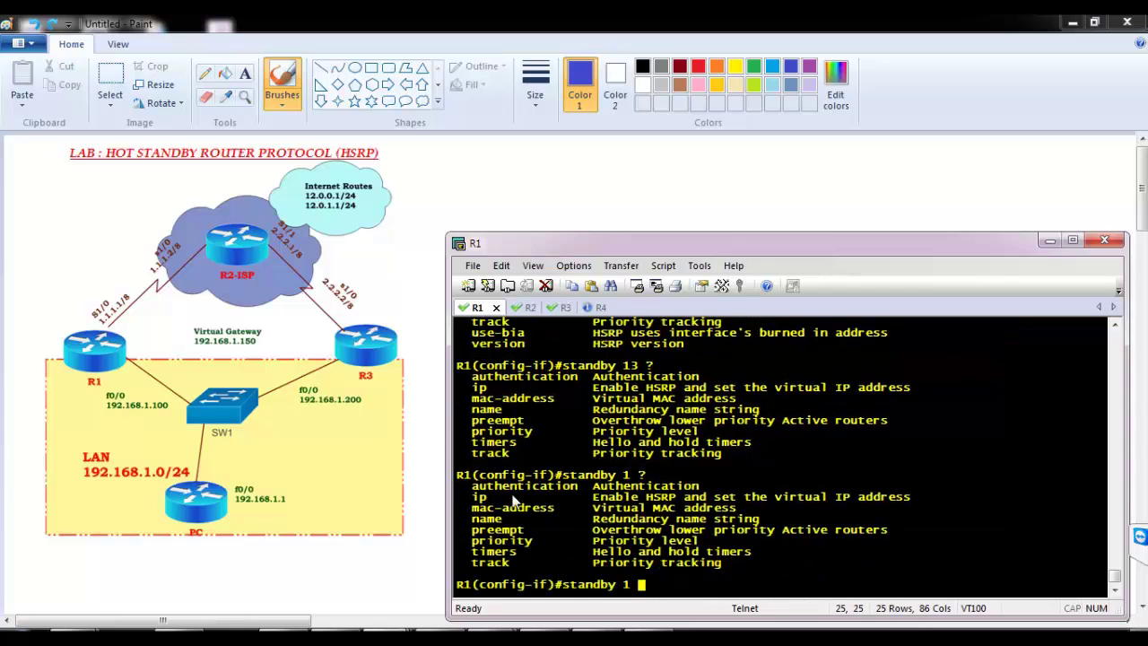
# - Check the help for the ip option and configure "standby 1 ip 192.168.1.150" on R1's f0/0
pyautogui.moveTo(496, 503); pyautogui.dragTo(928, 509)
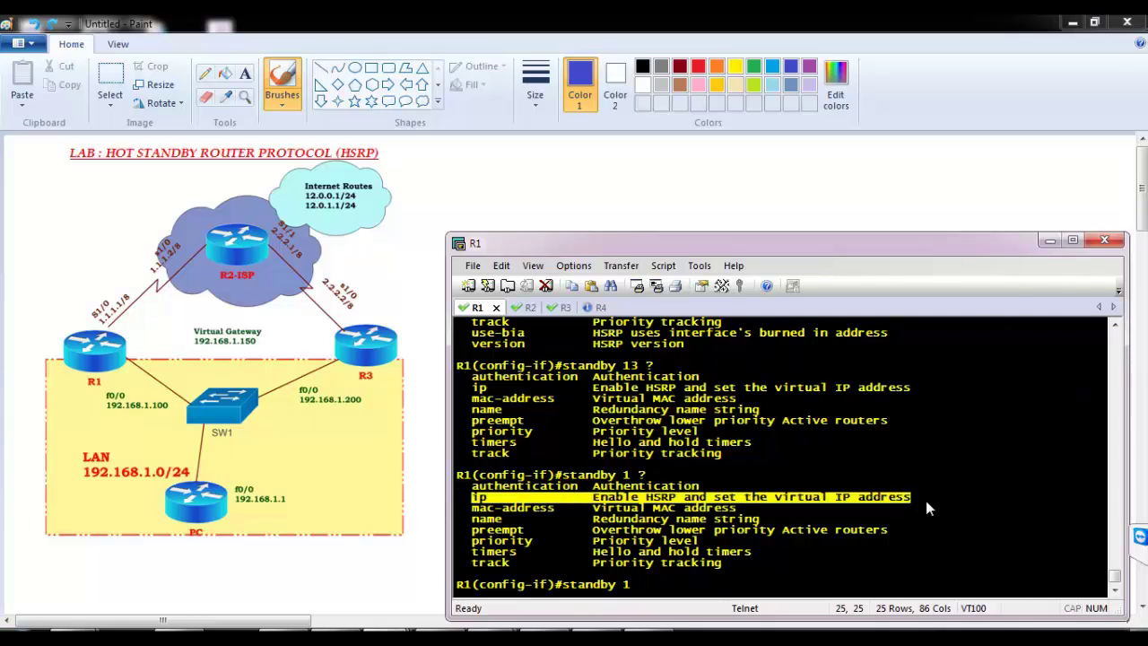
pyautogui.write('ip ?')
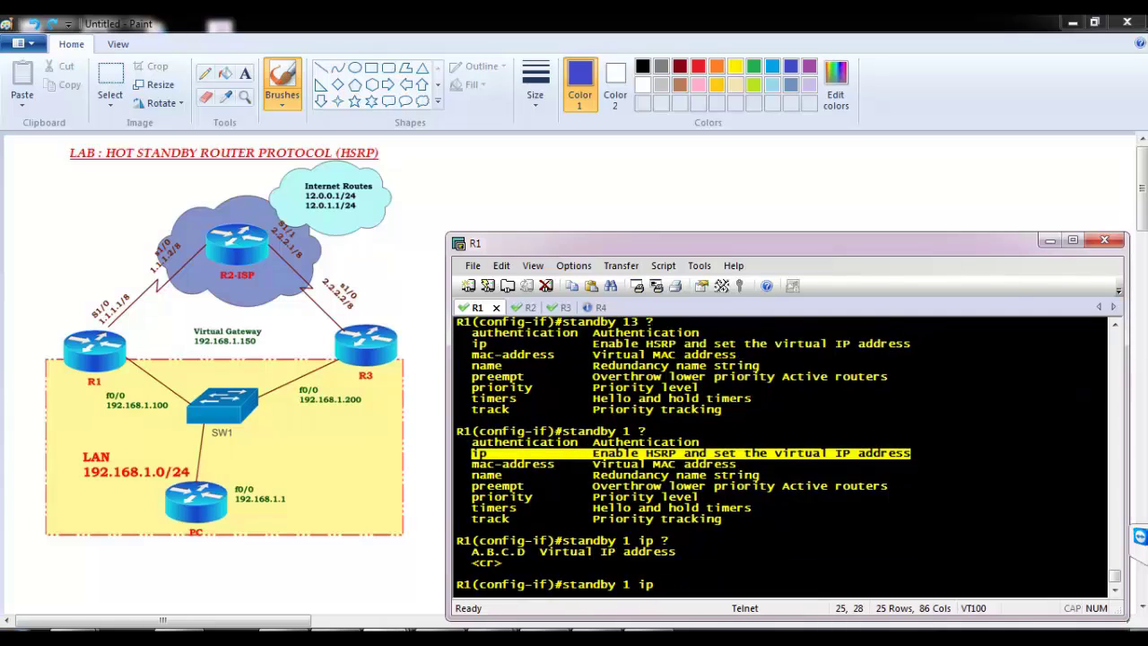
pyautogui.write('192.168.1.150')
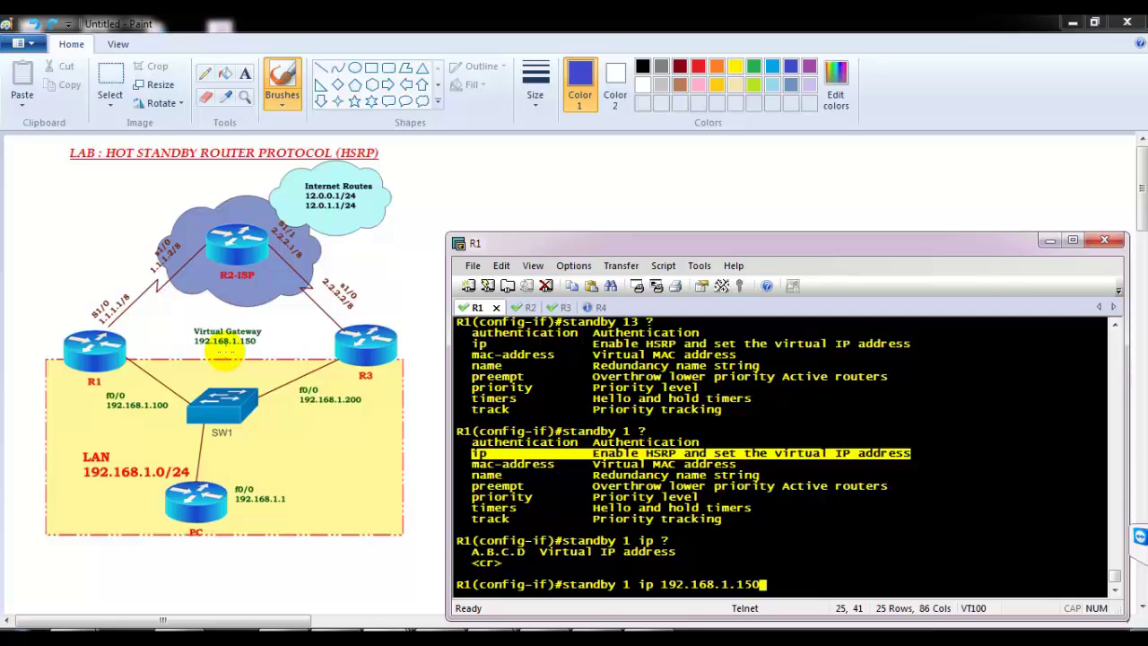
pyautogui.press('Return')
pyautogui.press('Return')
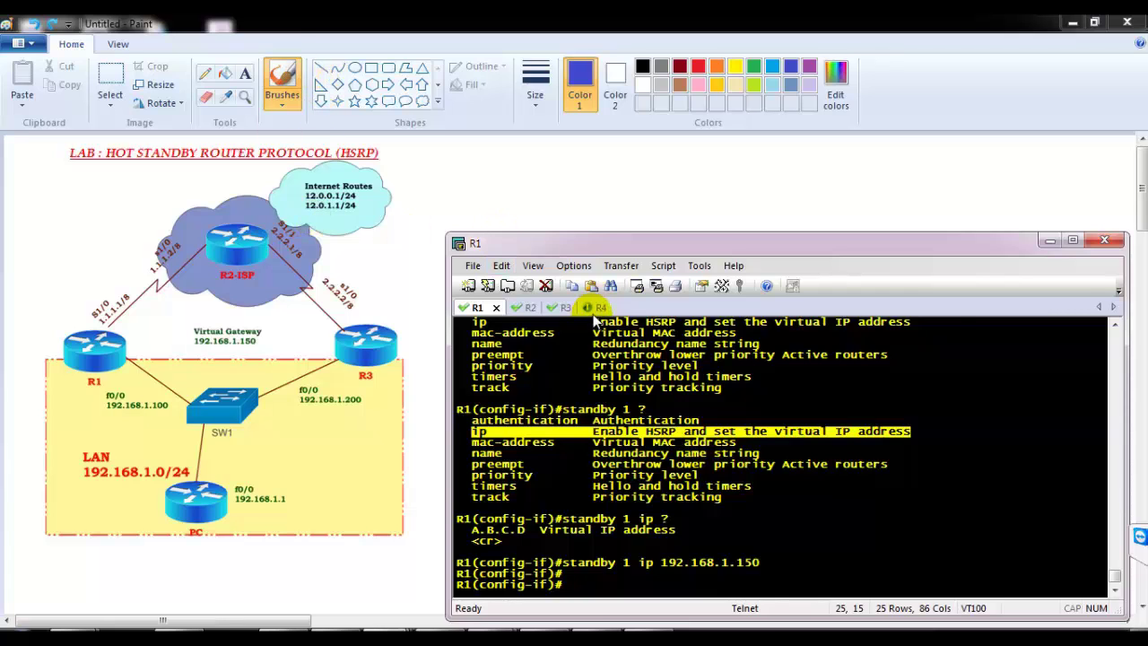
# - Switch to the R3 session, enter global configuration mode and open interface f0/0 configuration
pyautogui.click(556, 307)
pyautogui.press('Return')
pyautogui.press('Return')
pyautogui.press('Return')
pyautogui.write('c')
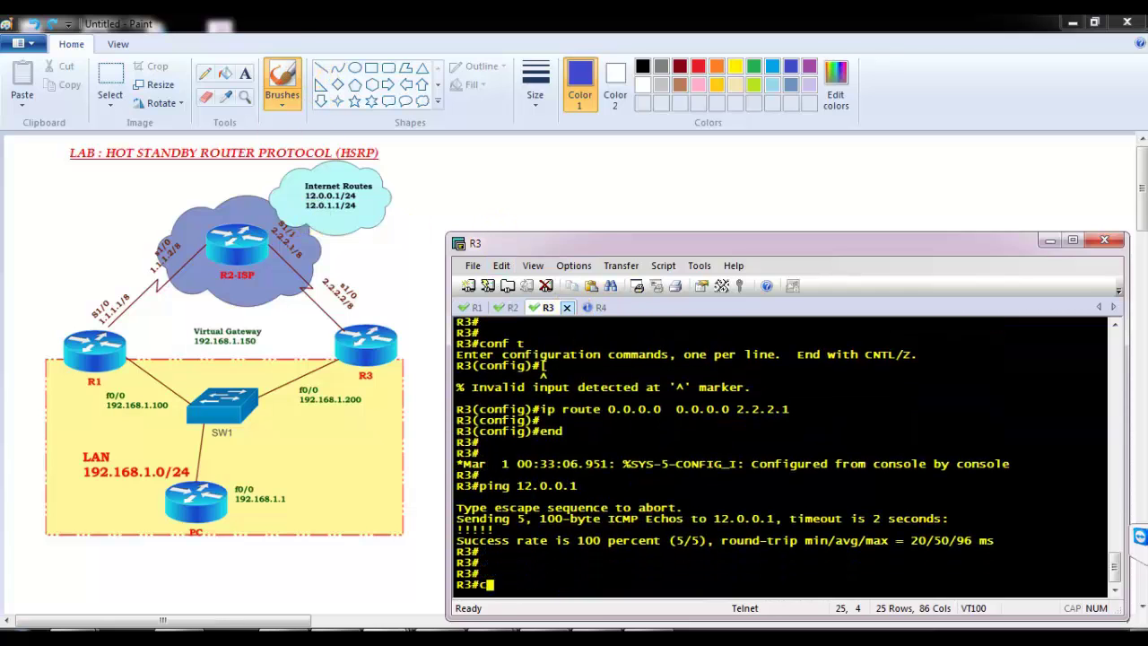
pyautogui.write('onf t')
pyautogui.press('Return')
pyautogui.press('Return')
pyautogui.write('int f0/0')
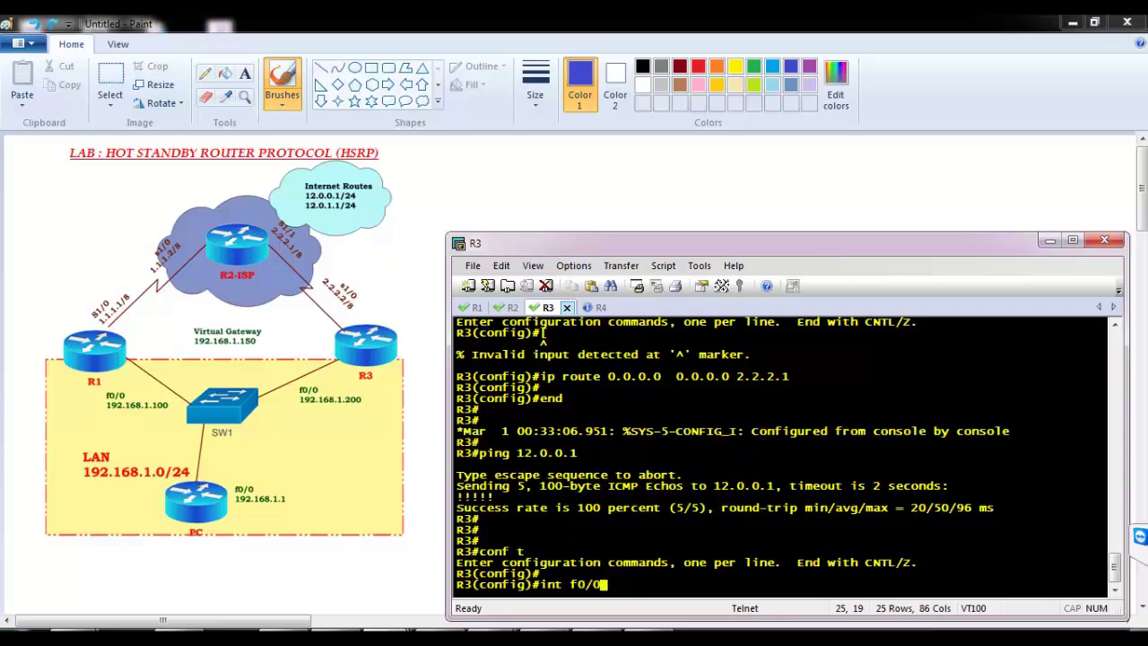
pyautogui.press('Return')
# - Configure HSRP on R3's f0/0 with "standby 1 ip 192.168.1.150"
pyautogui.write('stna')
pyautogui.press('Tab')
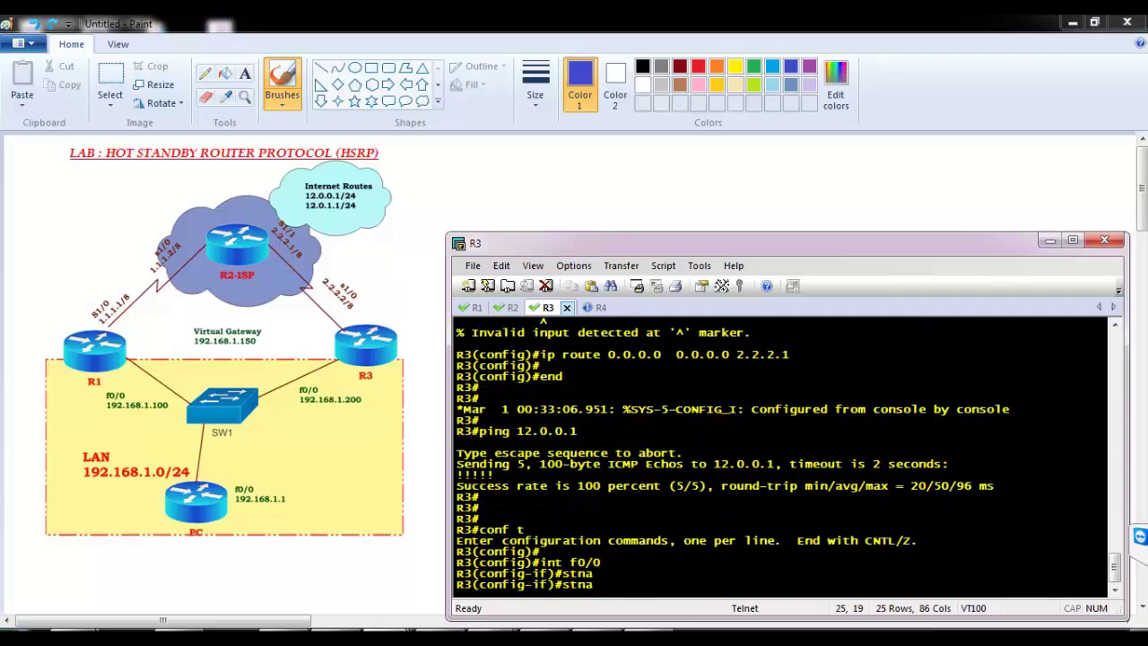
pyautogui.write('n')
pyautogui.press('Tab')
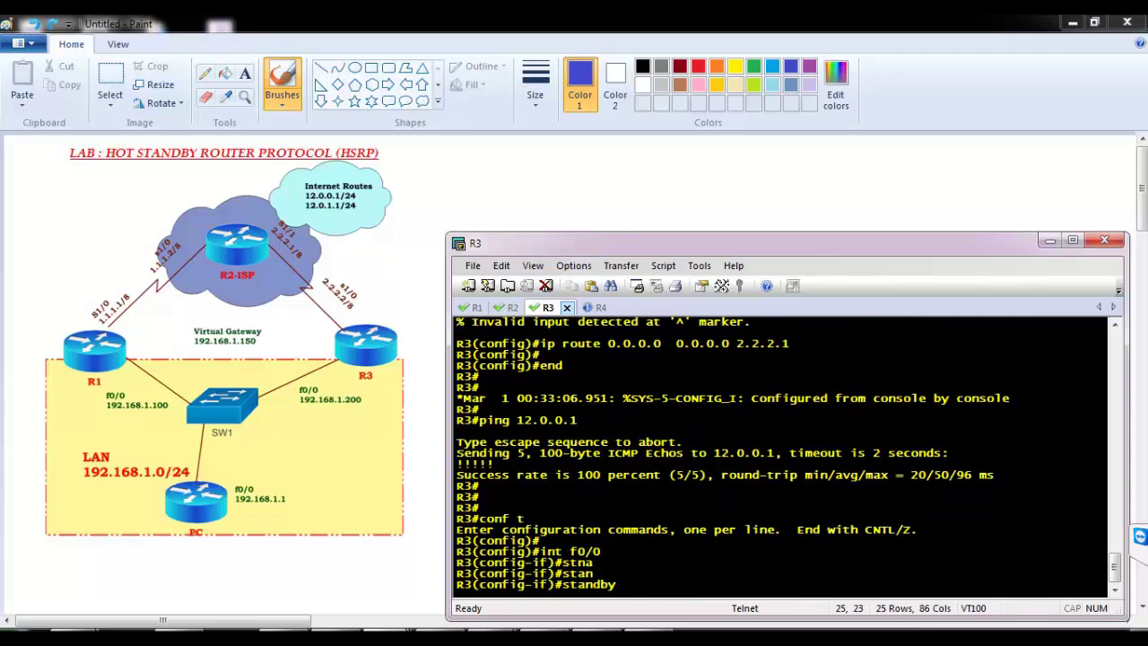
pyautogui.write('1')
pyautogui.write('ip 192.168.')
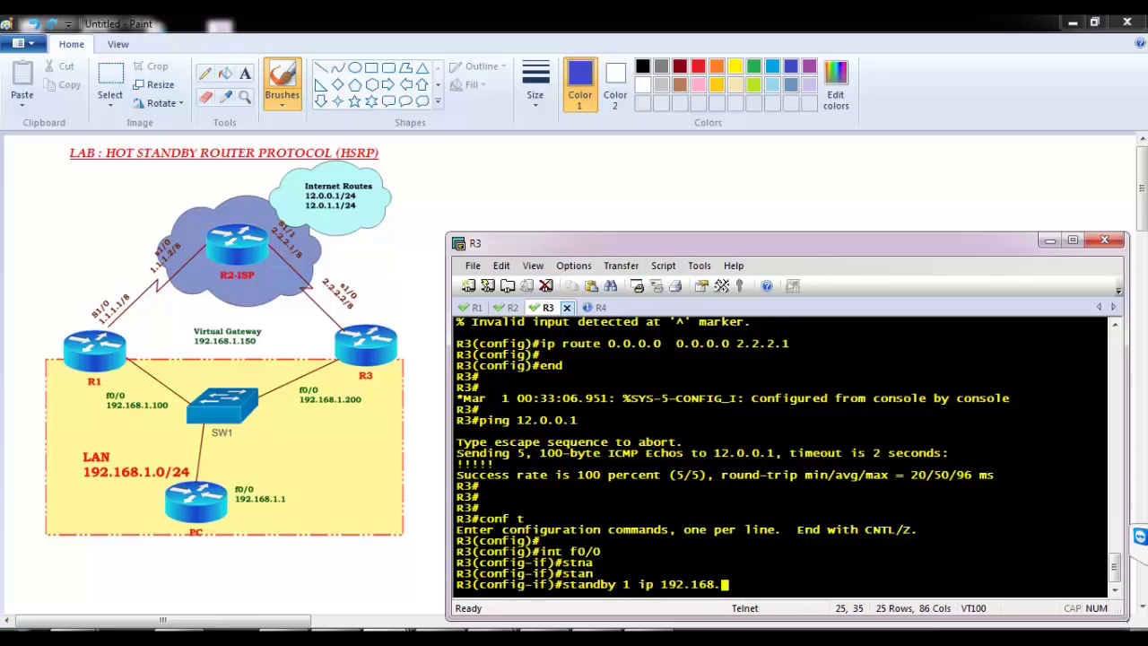
pyautogui.write('1.150')
pyautogui.press('Return')
pyautogui.press('Return')
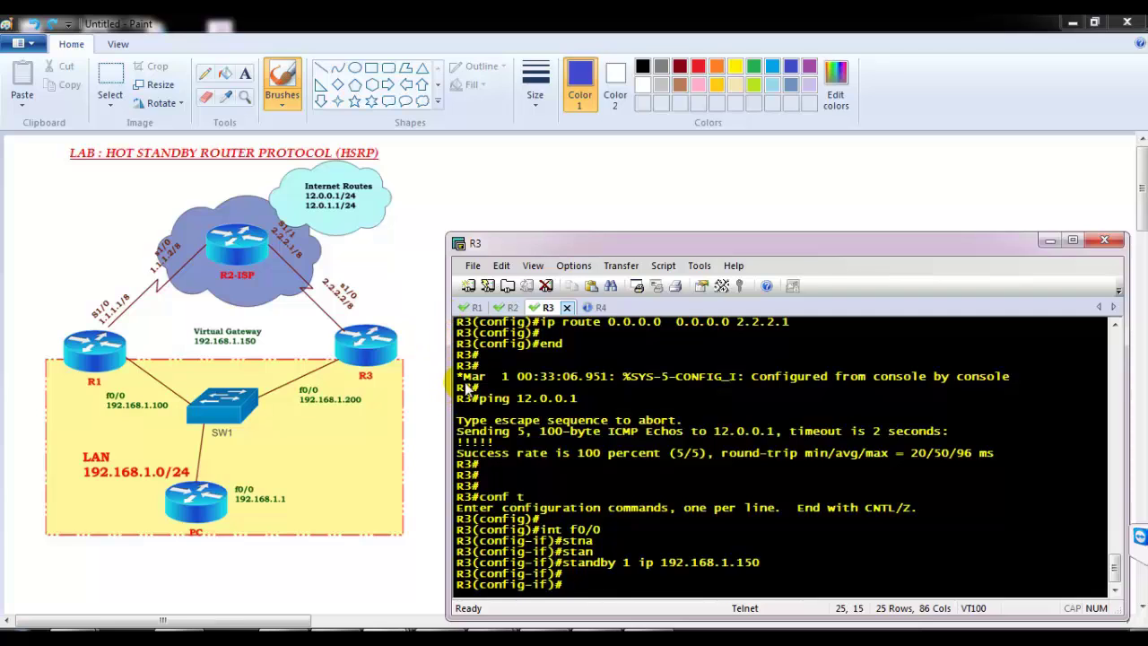
# - Switch to the R4 session, stop the running ping to 12.0.0.1 and examine its replies and success rate
pyautogui.click(474, 306)
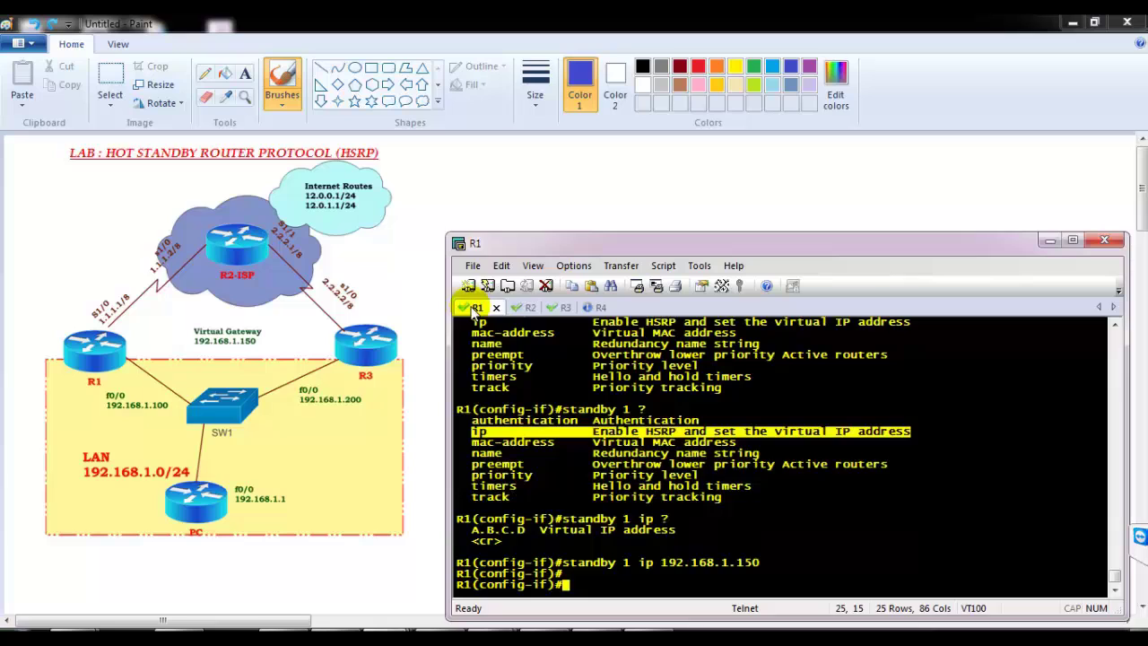
pyautogui.click(594, 307)
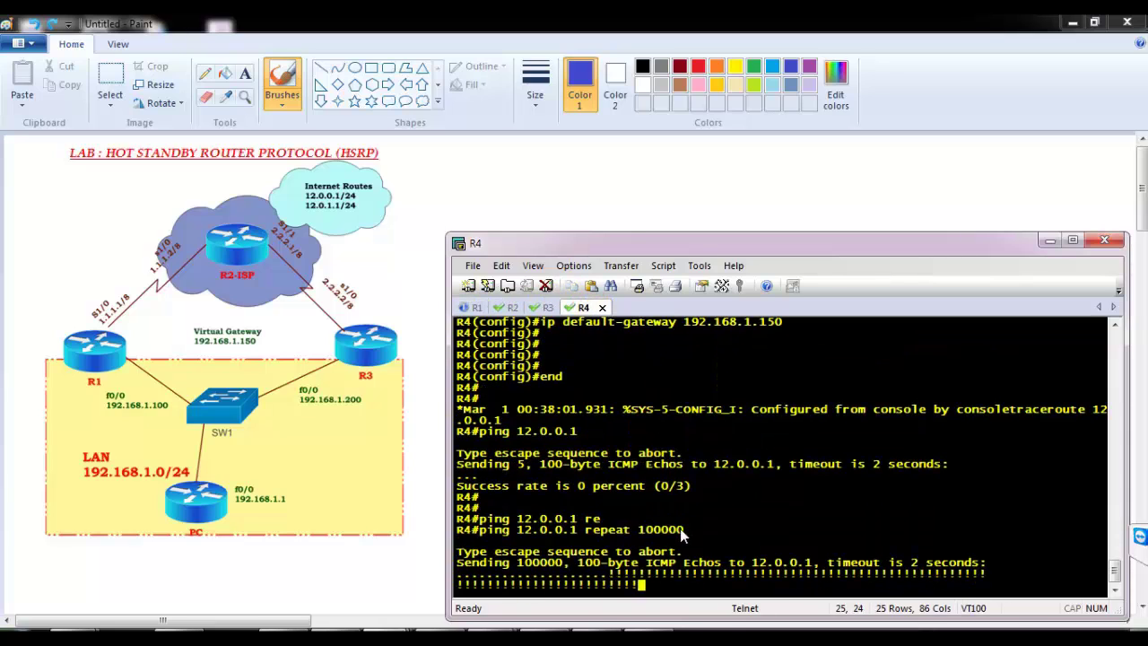
pyautogui.hotkey('ctrl', 'shift', '6')
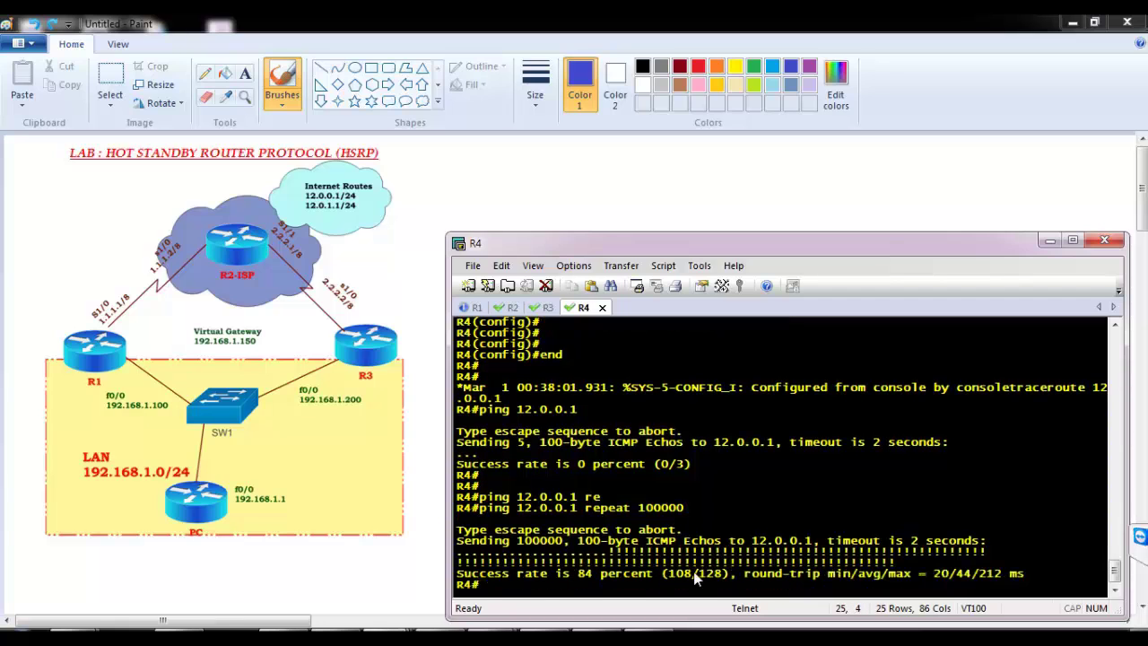
pyautogui.moveTo(624, 552); pyautogui.dragTo(758, 574)
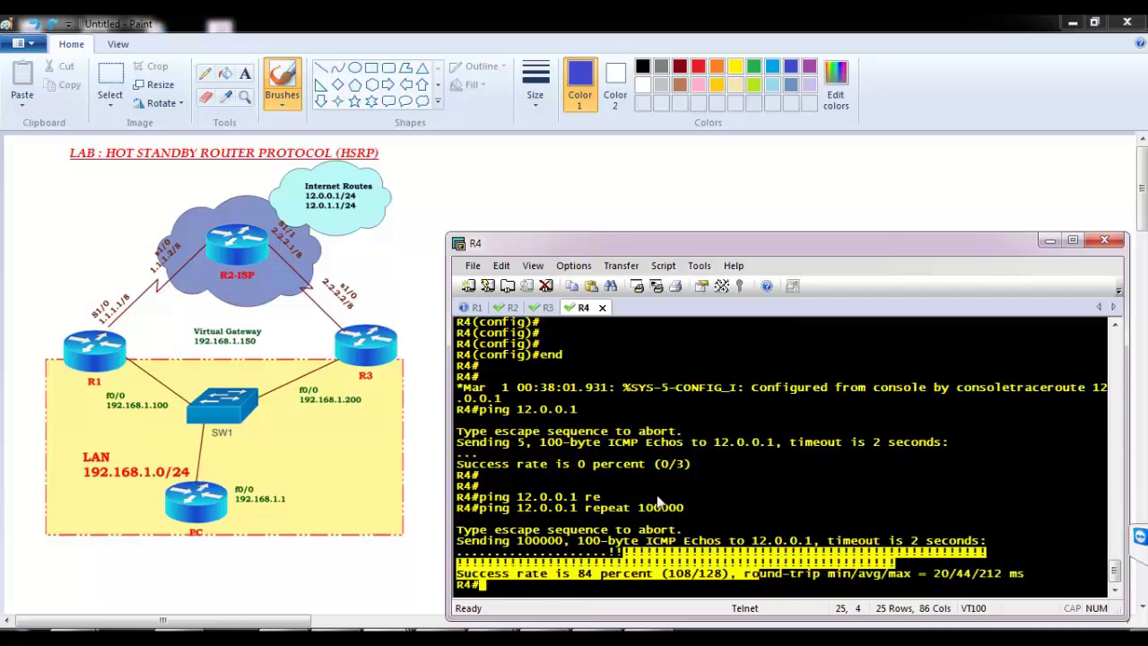
# - Return to the R1 session and examine the HSRP state change messages for FastEthernet0/0 group 1
pyautogui.click(472, 306)
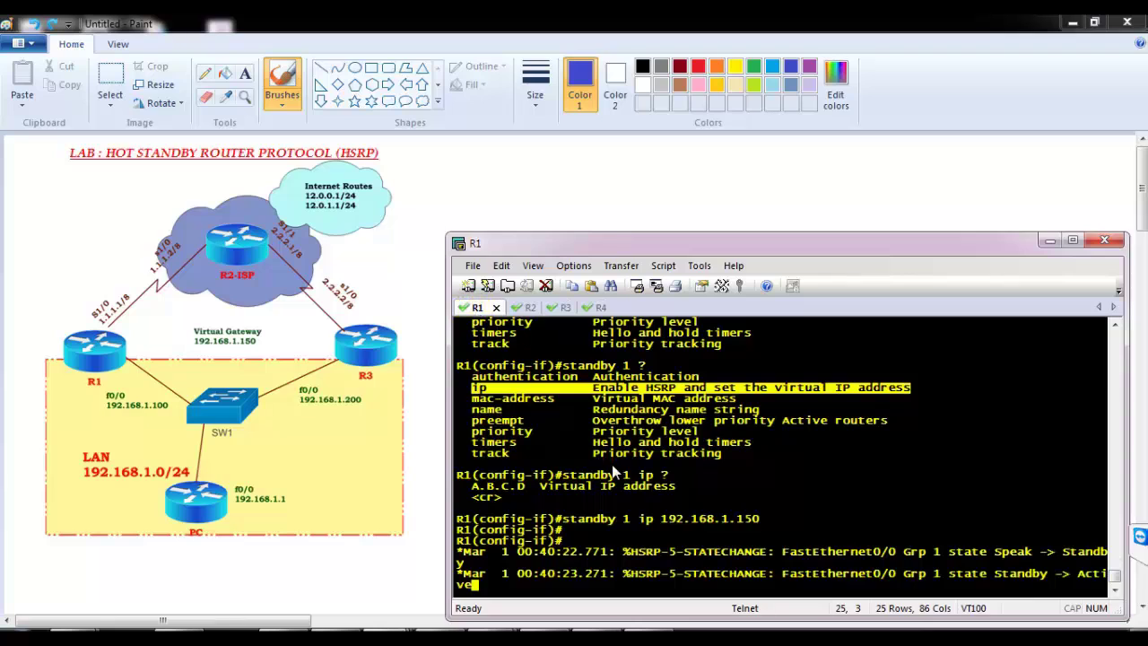
pyautogui.press('Return')
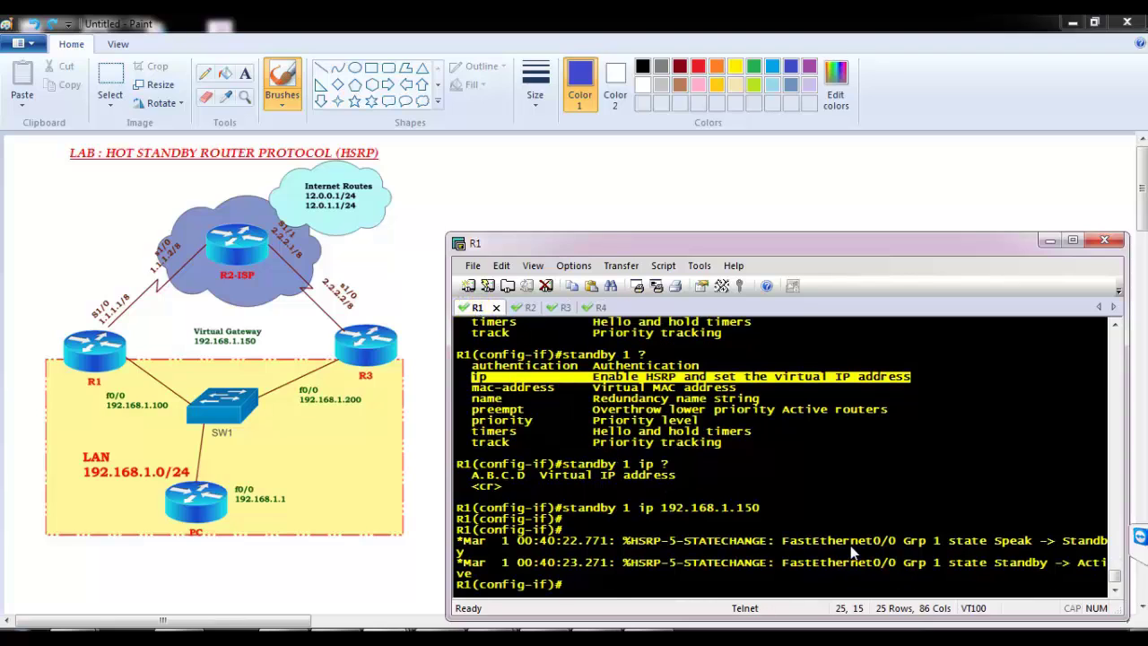
pyautogui.moveTo(861, 542); pyautogui.dragTo(1011, 584)
pyautogui.press('Return')
pyautogui.press('Return')
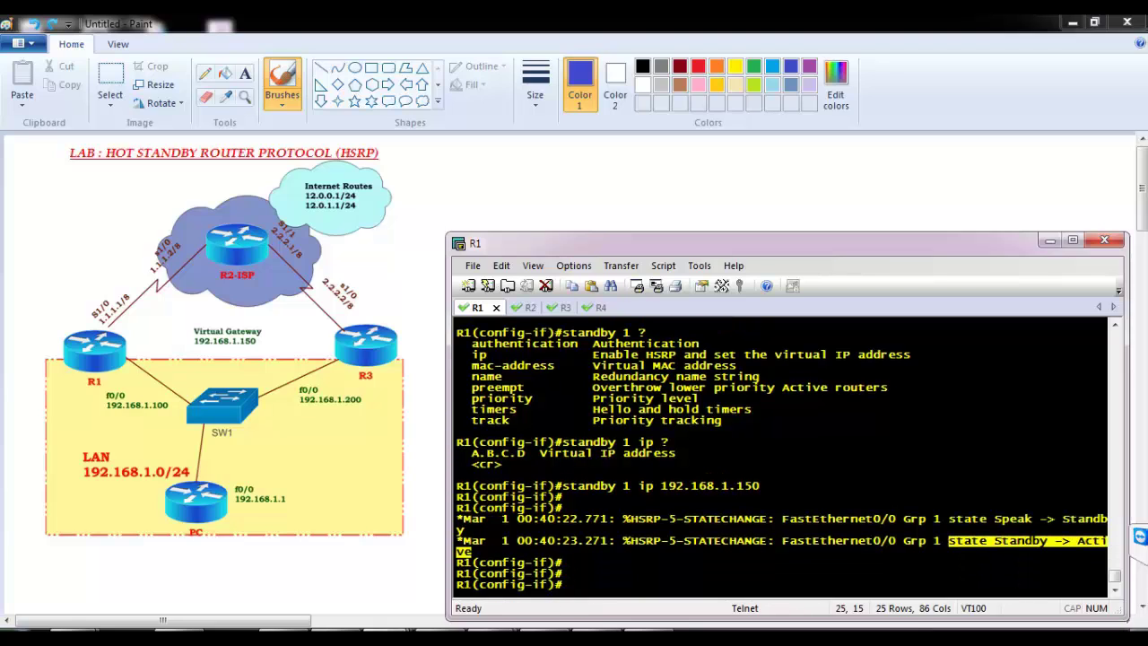
# - Leave configuration mode on R1 and write the command "sh standby brief" at the prompt
pyautogui.write('end')
pyautogui.press('Return')
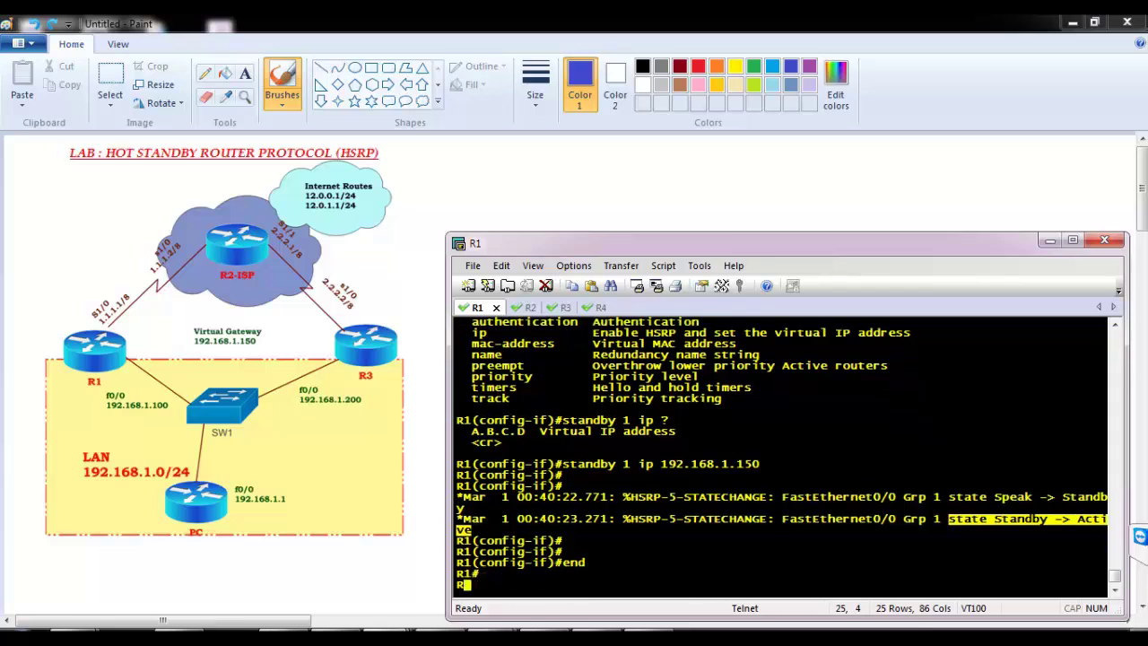
pyautogui.write('sh stan')
pyautogui.press('Tab')
pyautogui.press('Tab')
pyautogui.press('Tab')
pyautogui.press('Tab')
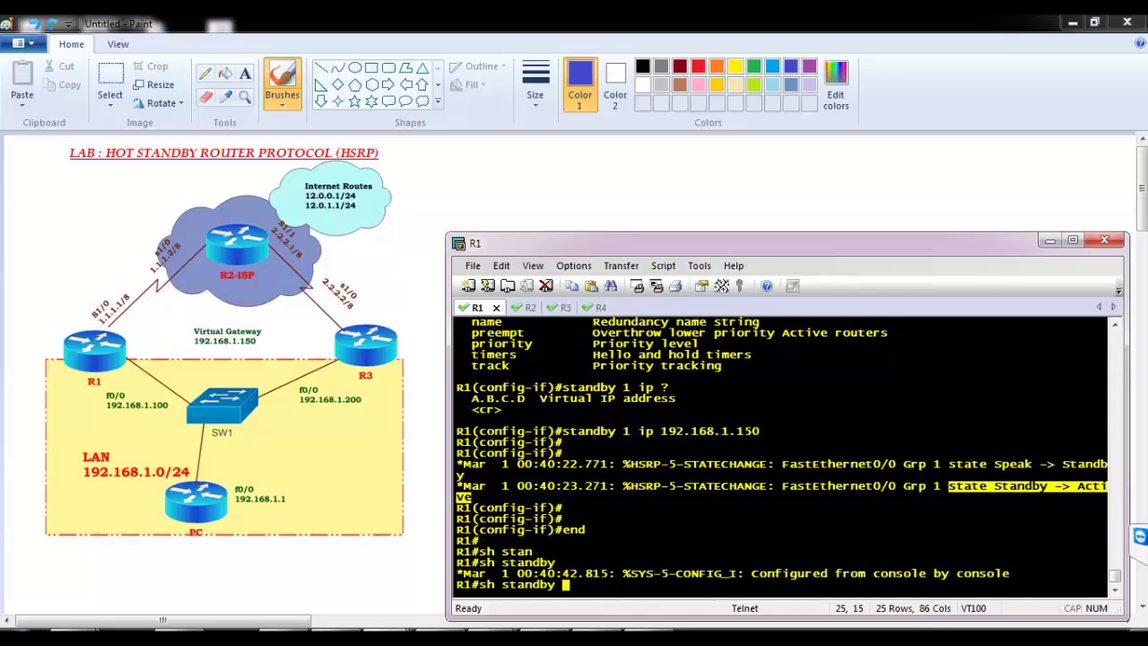
pyautogui.write('br')
pyautogui.press('Tab')
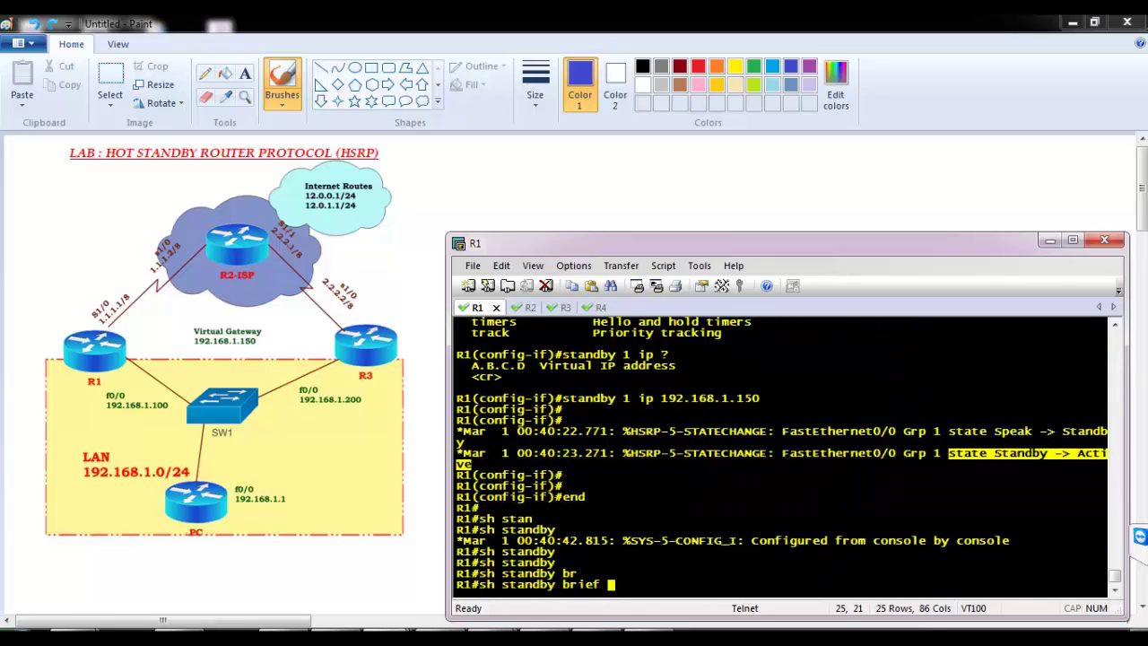
# - Shorten the command to "sh standby", run it on R1 and examine the active router, standby router and priority lines
pyautogui.press('BackSpace')
pyautogui.press('BackSpace')
pyautogui.press('BackSpace')
pyautogui.press('BackSpace')
pyautogui.press('BackSpace')
pyautogui.press('BackSpace')
pyautogui.press('Return')
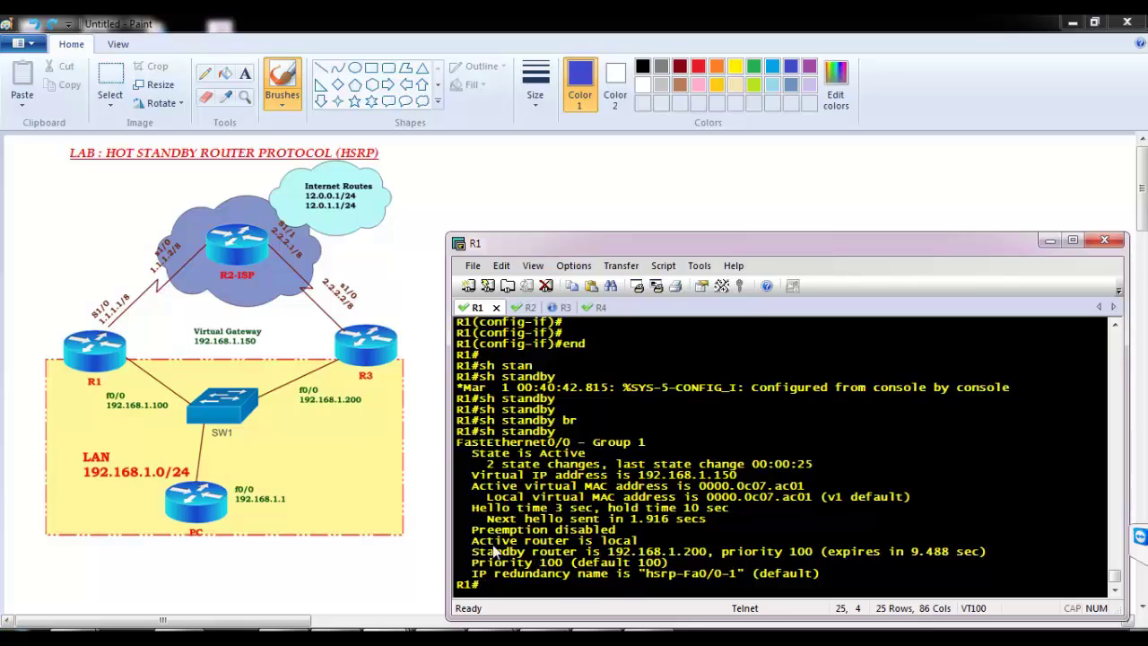
pyautogui.moveTo(471, 541); pyautogui.dragTo(661, 558)
pyautogui.moveTo(563, 540); pyautogui.dragTo(674, 563)
pyautogui.click(675, 563)
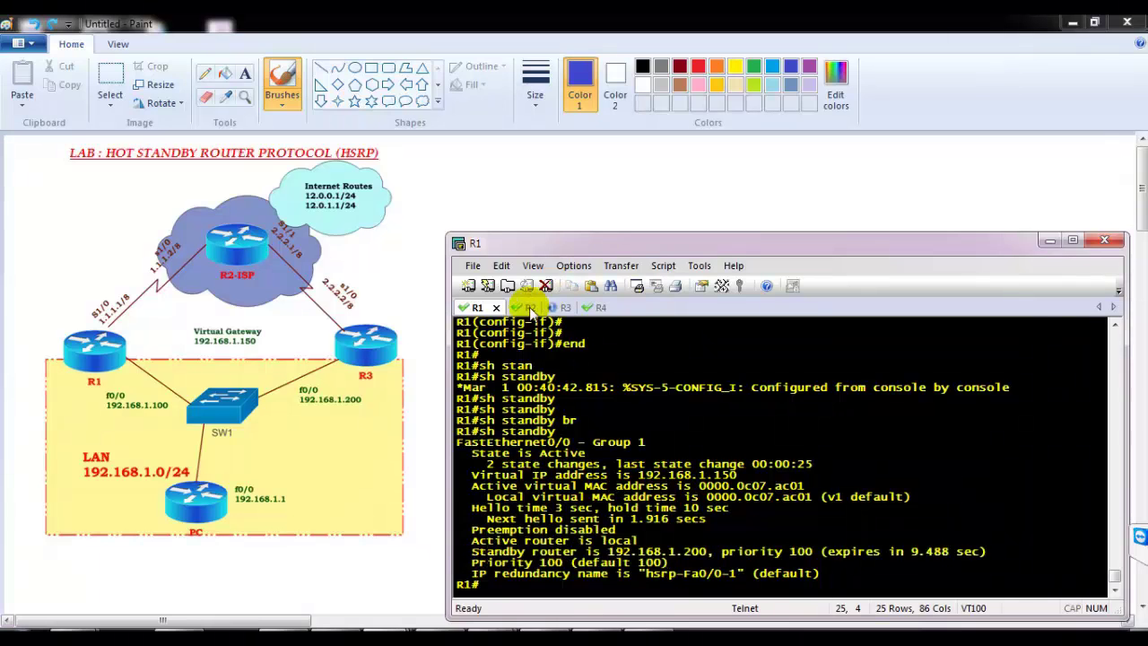
# - Switch to the Paint topology diagram, brush a short blue mark below the Virtual Gateway label and choose dark red as the drawing color
pyautogui.click(407, 314)
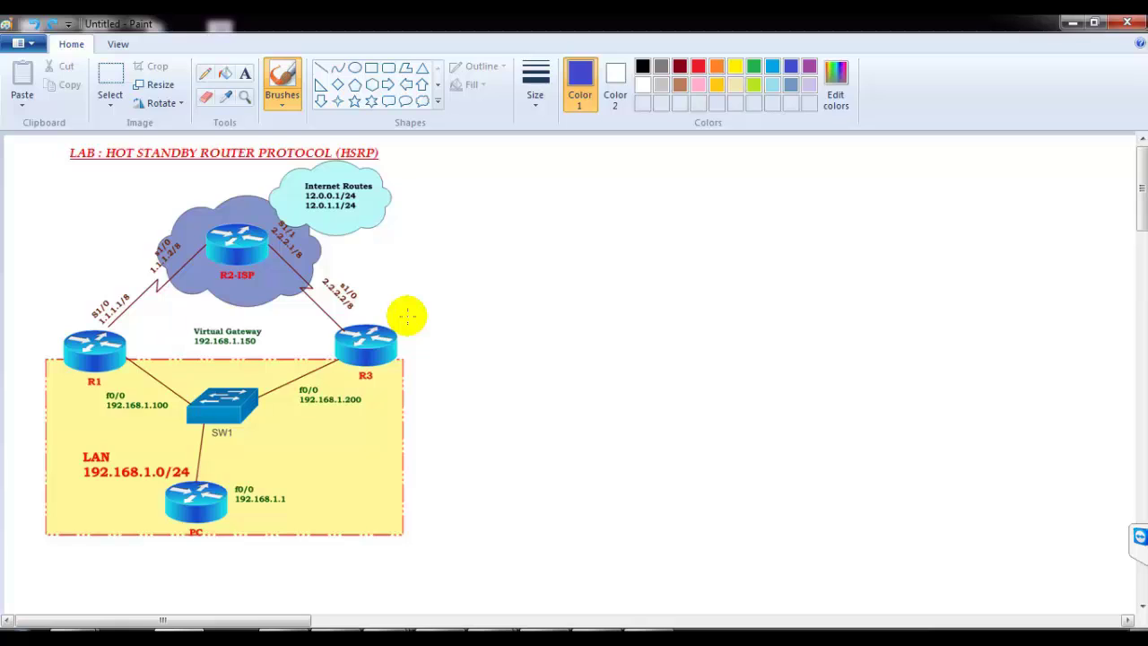
pyautogui.moveTo(190, 367); pyautogui.dragTo(197, 360)
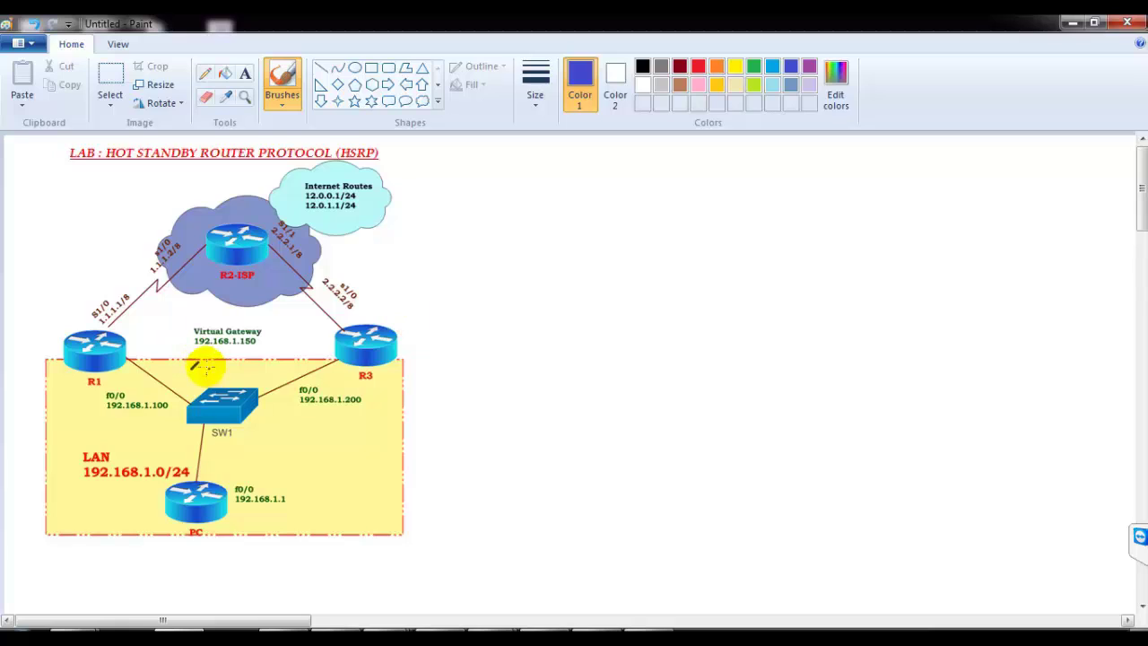
pyautogui.click(679, 66)
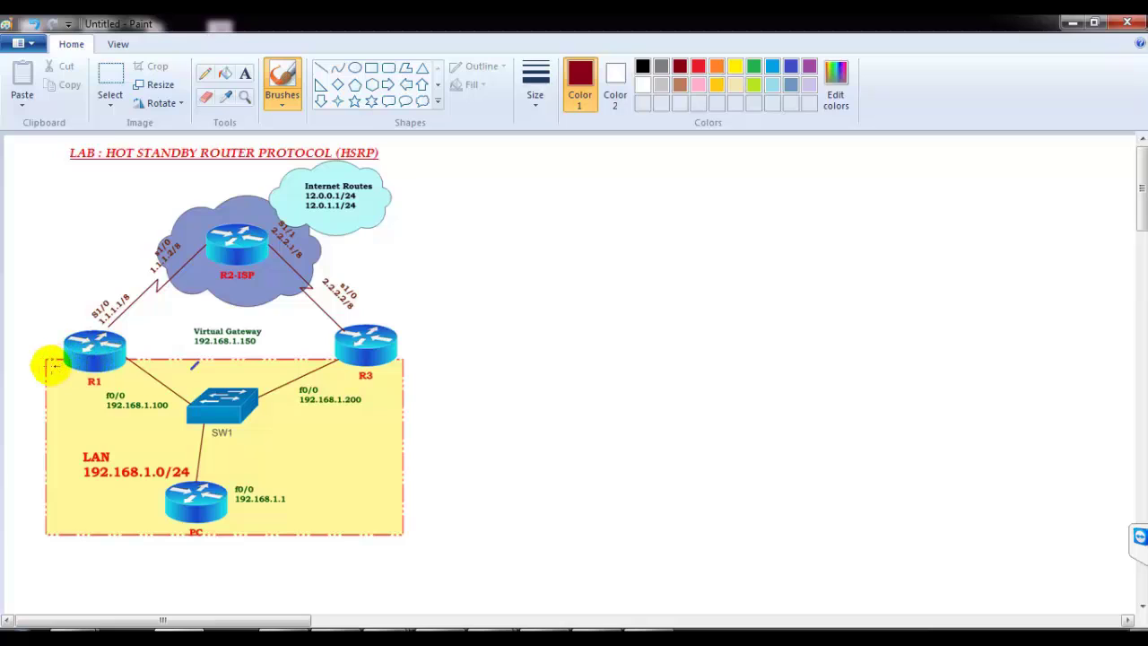
# - Brush a dark red arrow rising from R1 to the handwritten label "Prim" and a curved stroke above R3
pyautogui.moveTo(54, 381)
pyautogui.mouseDown()
pyautogui.moveTo(40, 331)
pyautogui.moveTo(87, 240)
pyautogui.mouseUp()
pyautogui.moveTo(87, 240)
pyautogui.mouseDown()
pyautogui.moveTo(88, 264)
pyautogui.moveTo(121, 213)
pyautogui.moveTo(143, 201)
pyautogui.moveTo(155, 220)
pyautogui.mouseUp()
pyautogui.moveTo(436, 331); pyautogui.dragTo(422, 243)
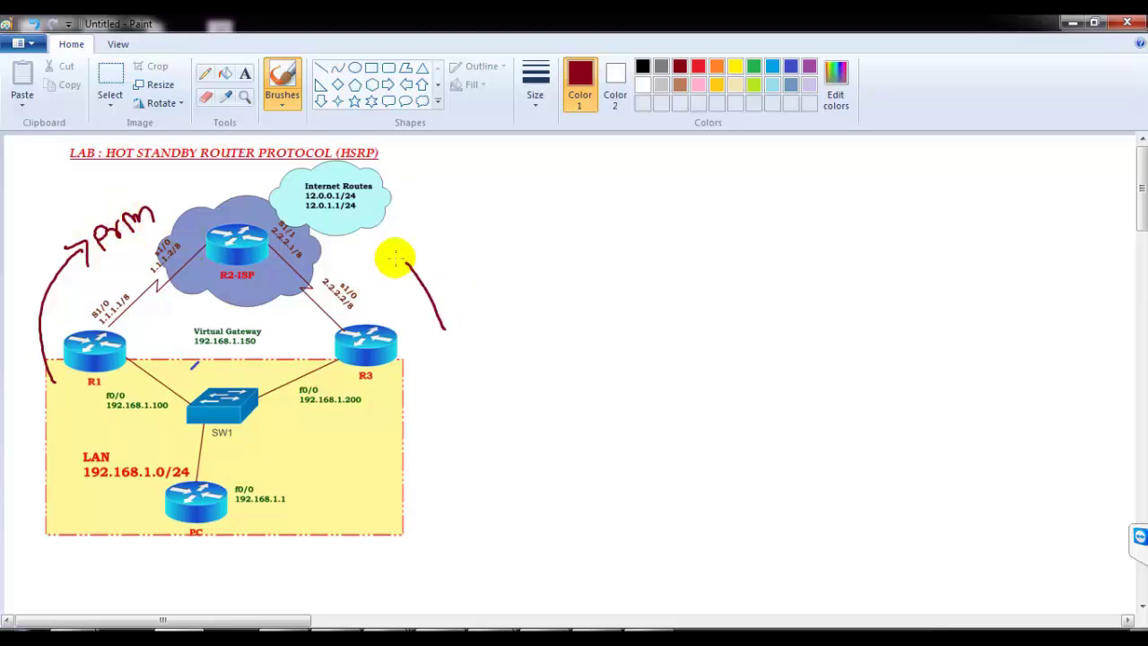
# - Undo the dark red arrow, the "Prim" label and the stroke above R3, keeping the blue mark
pyautogui.hotkey('ctrl', 'z')
pyautogui.hotkey('ctrl', 'z')
pyautogui.hotkey('ctrl', 'z')
pyautogui.hotkey('ctrl', 'z')
pyautogui.hotkey('ctrl', 'z')
pyautogui.hotkey('ctrl', 'z')
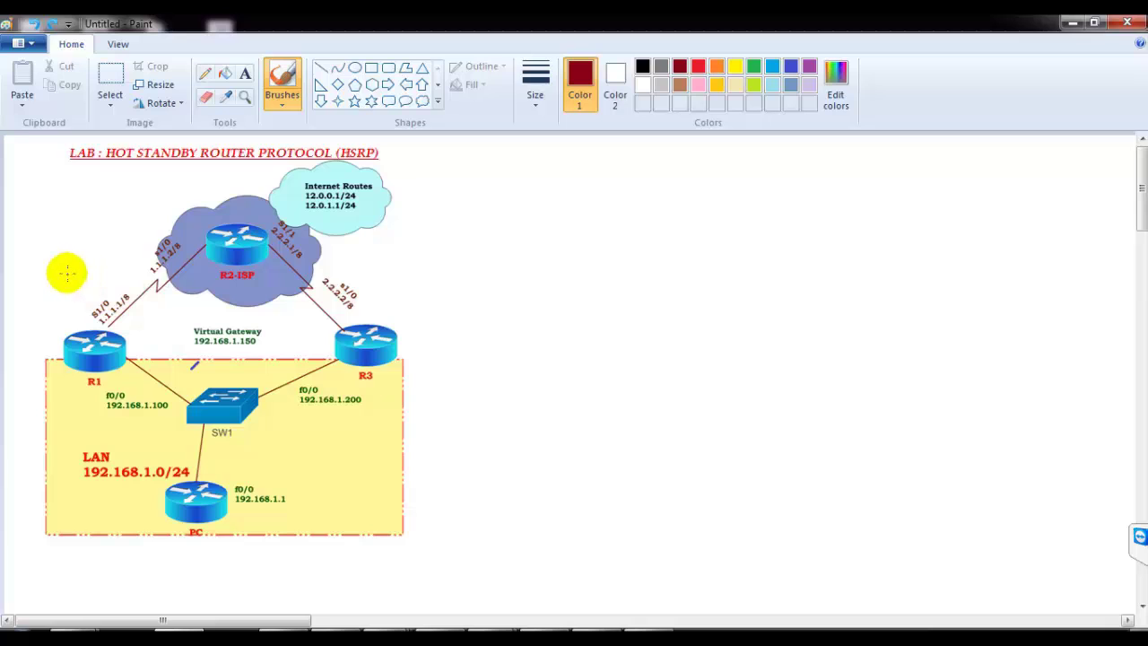
# - Handwrite the priority 120 above R1 and 100 above R3 on the diagram
pyautogui.moveTo(61, 254)
pyautogui.mouseDown()
pyautogui.moveTo(59, 279)
pyautogui.moveTo(91, 270)
pyautogui.mouseUp()
pyautogui.moveTo(101, 245); pyautogui.dragTo(100, 246)
pyautogui.moveTo(401, 272)
pyautogui.mouseDown()
pyautogui.moveTo(397, 293)
pyautogui.moveTo(411, 279)
pyautogui.mouseUp()
pyautogui.moveTo(424, 275); pyautogui.dragTo(425, 276)
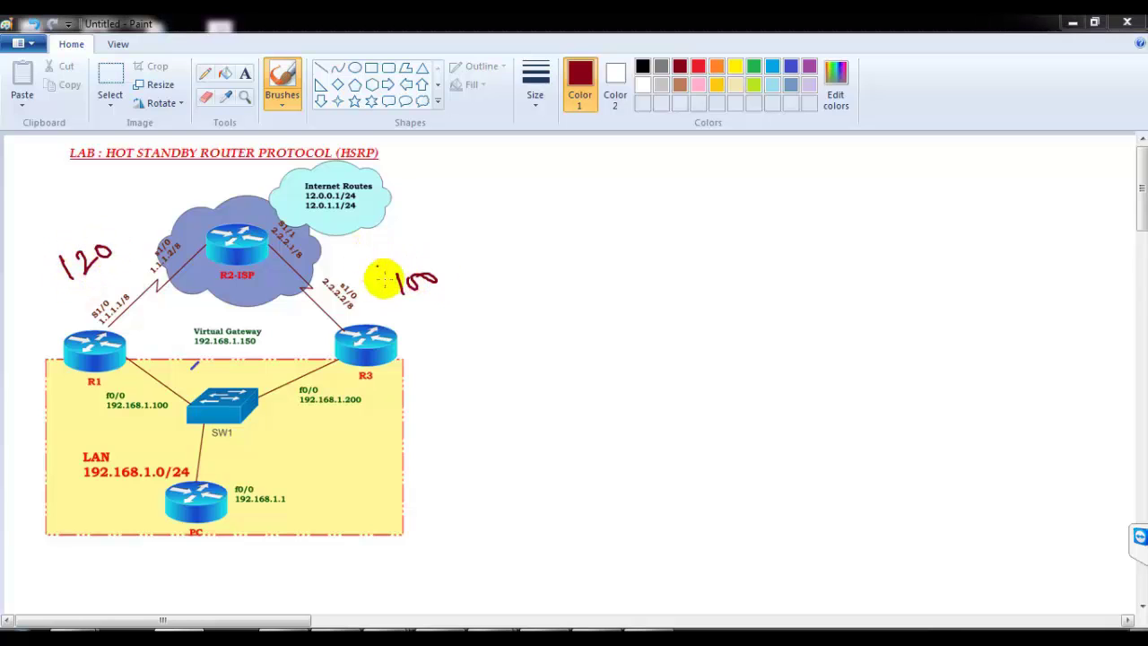
# - Switch to the R1 terminal session and enter interface configuration mode for f0/0
pyautogui.hotkey('alt', 'Tab')
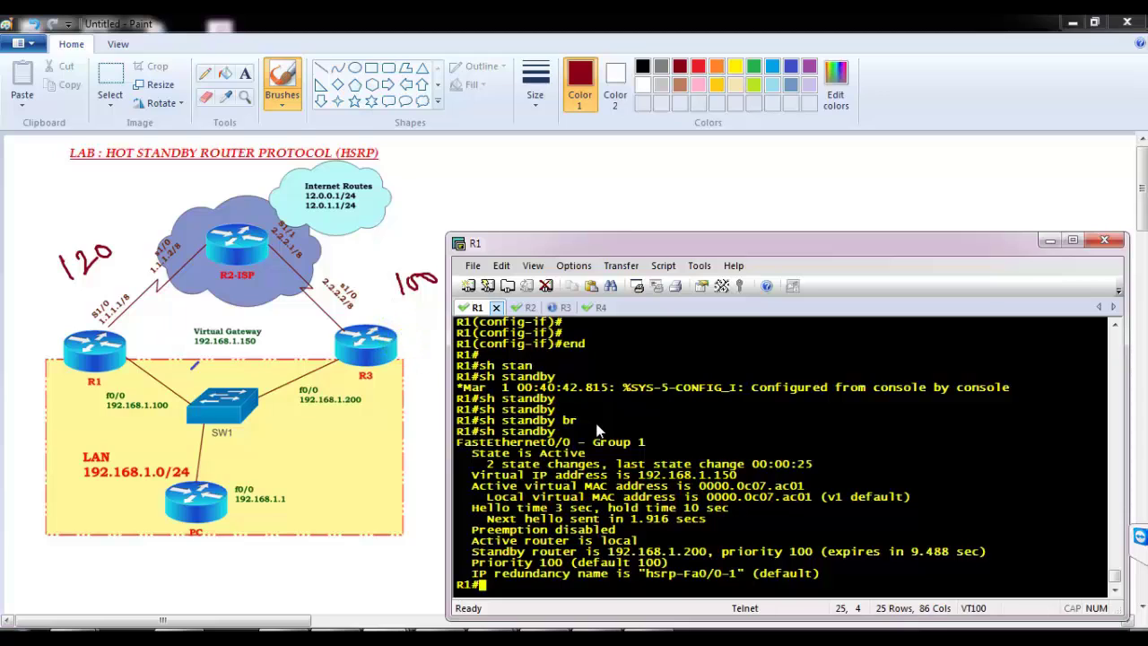
pyautogui.press('Return')
pyautogui.press('Return')
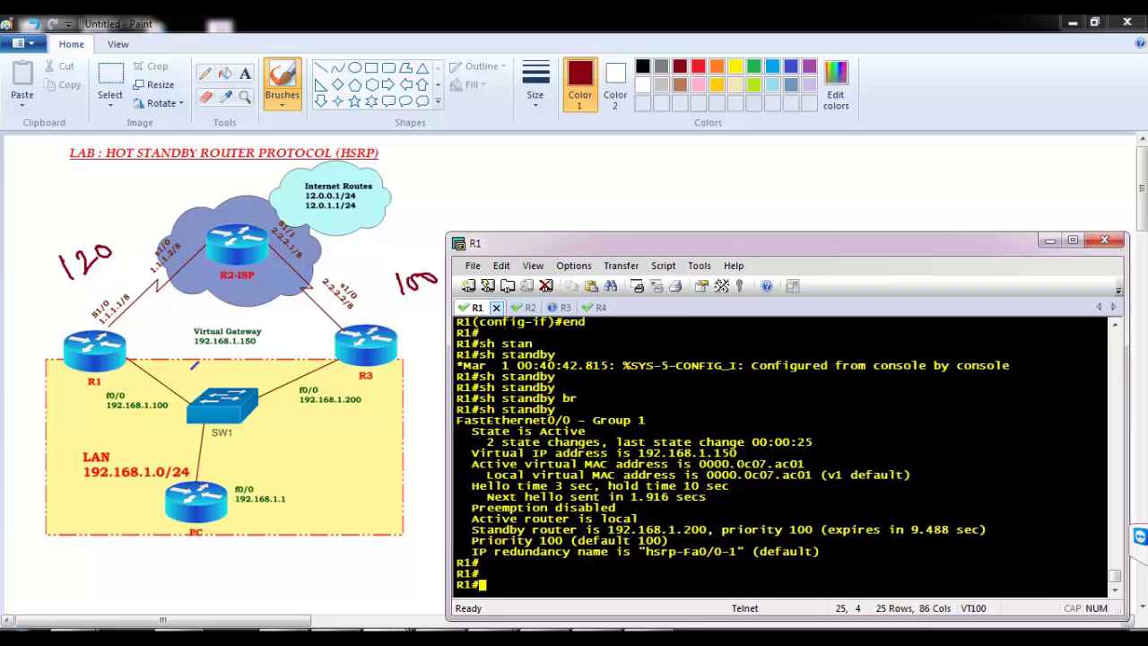
pyautogui.write('conf t')
pyautogui.press('Return')
pyautogui.write('int f0/0')
pyautogui.press('Return')
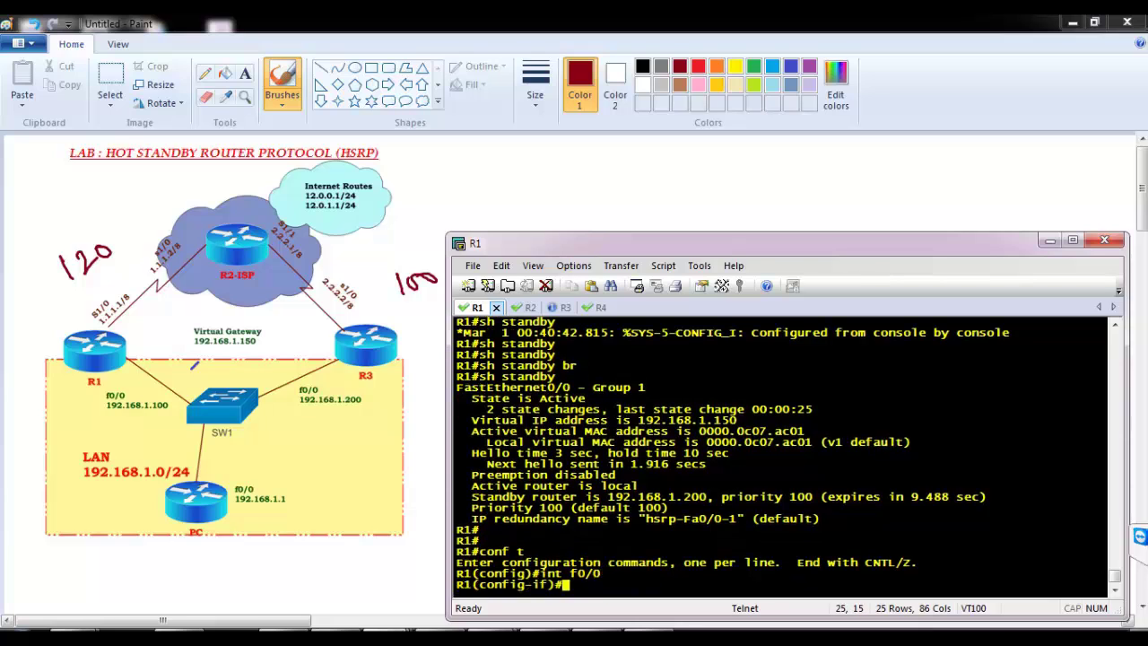
# - Display the running configuration of f0/0 on R1 and highlight its "standby 1 ip" line
pyautogui.write('do sh run int f0/0')
pyautogui.press('Return')
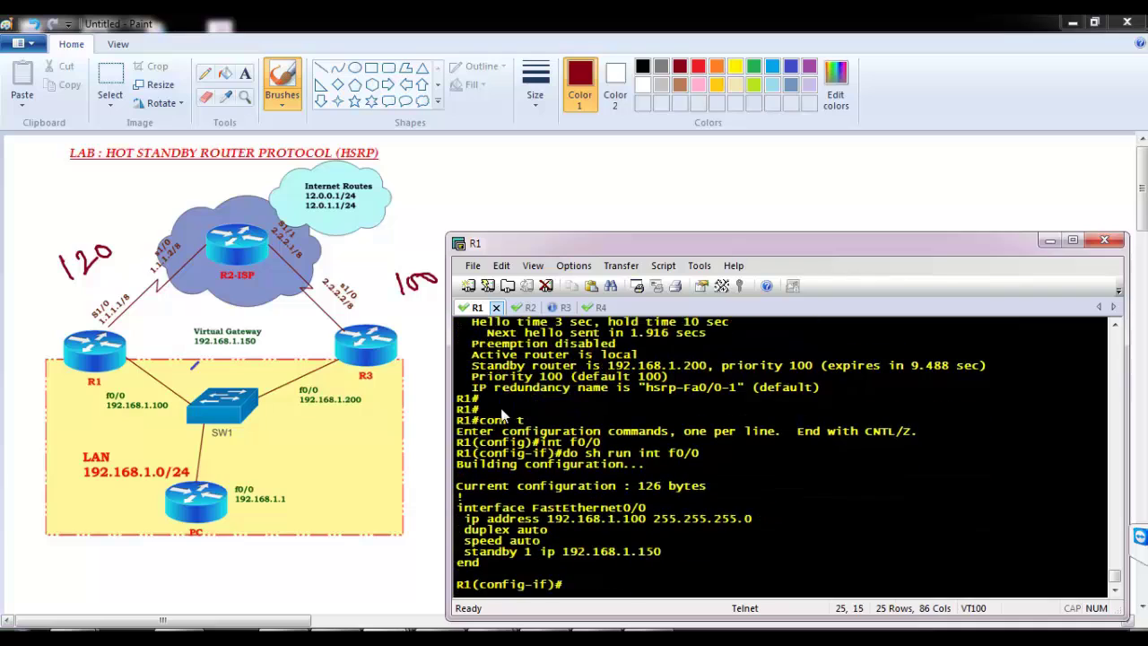
pyautogui.moveTo(458, 552); pyautogui.dragTo(672, 555)
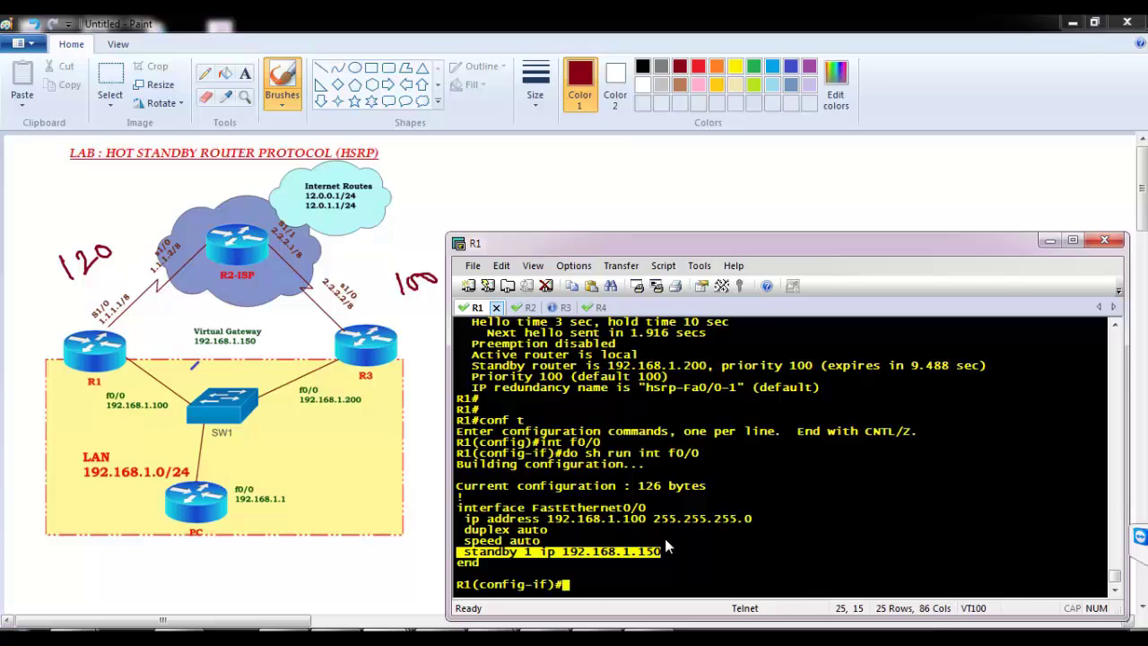
# - Look up the allowed priority range and set the HSRP group 1 priority on R1's f0/0 to 120
pyautogui.write('stna')
pyautogui.press('Tab')
pyautogui.press('BackSpace')
pyautogui.write('an')
pyautogui.press('Tab')
pyautogui.write('1 ')
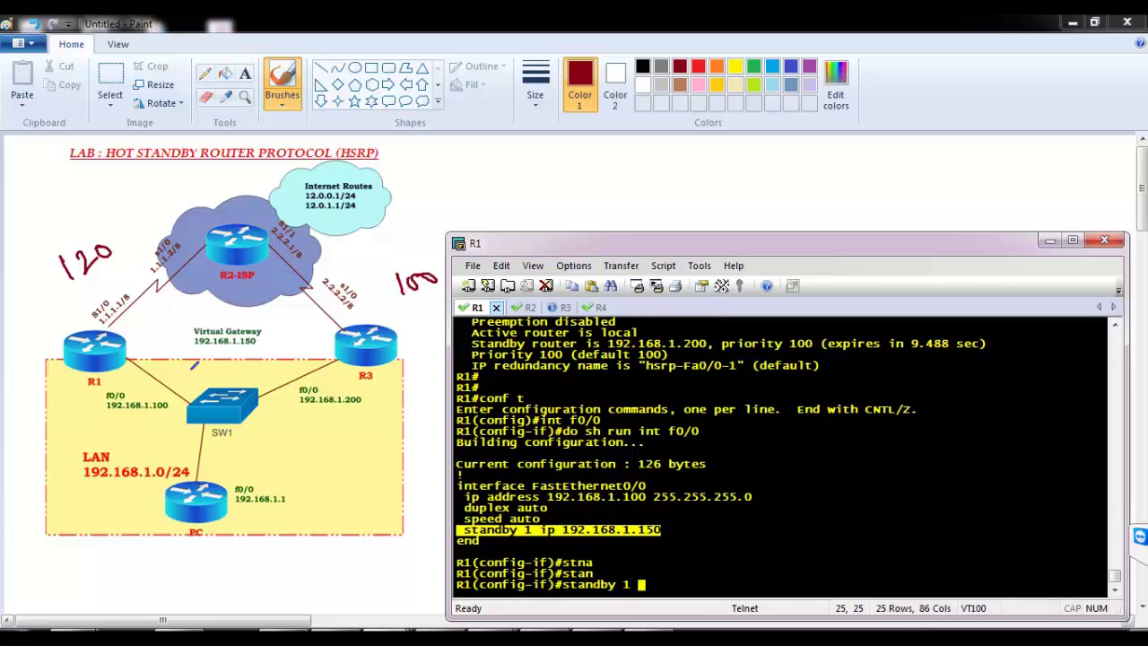
pyautogui.write('pr')
pyautogui.press('Tab')
pyautogui.write('i')
pyautogui.press('Tab')
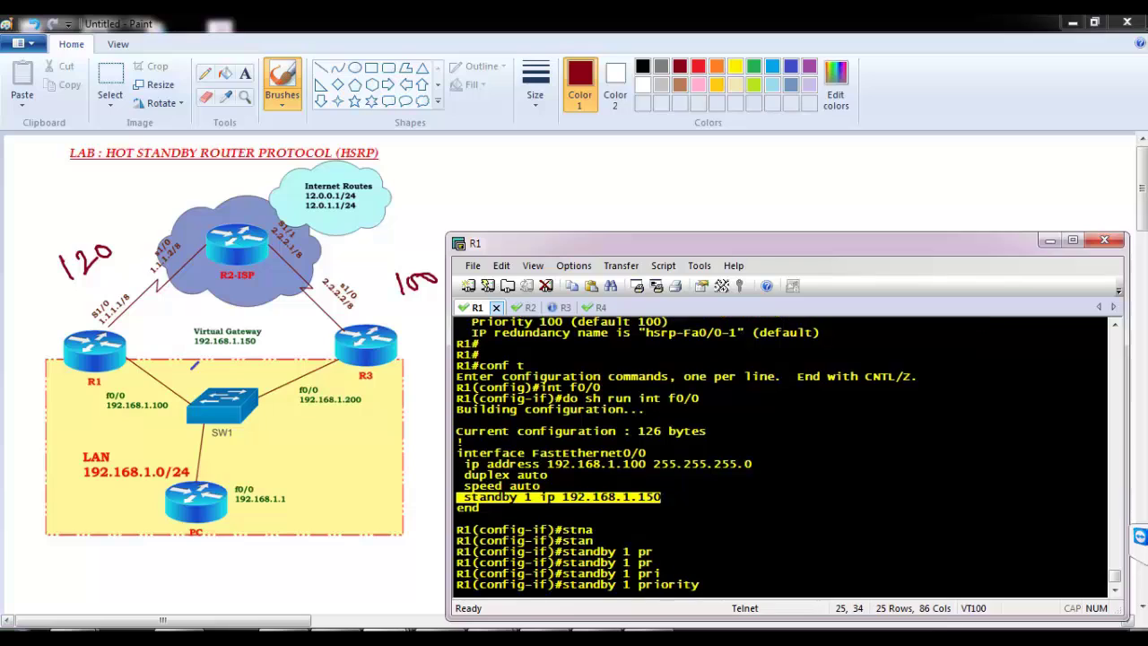
pyautogui.write('?')
pyautogui.write('120')
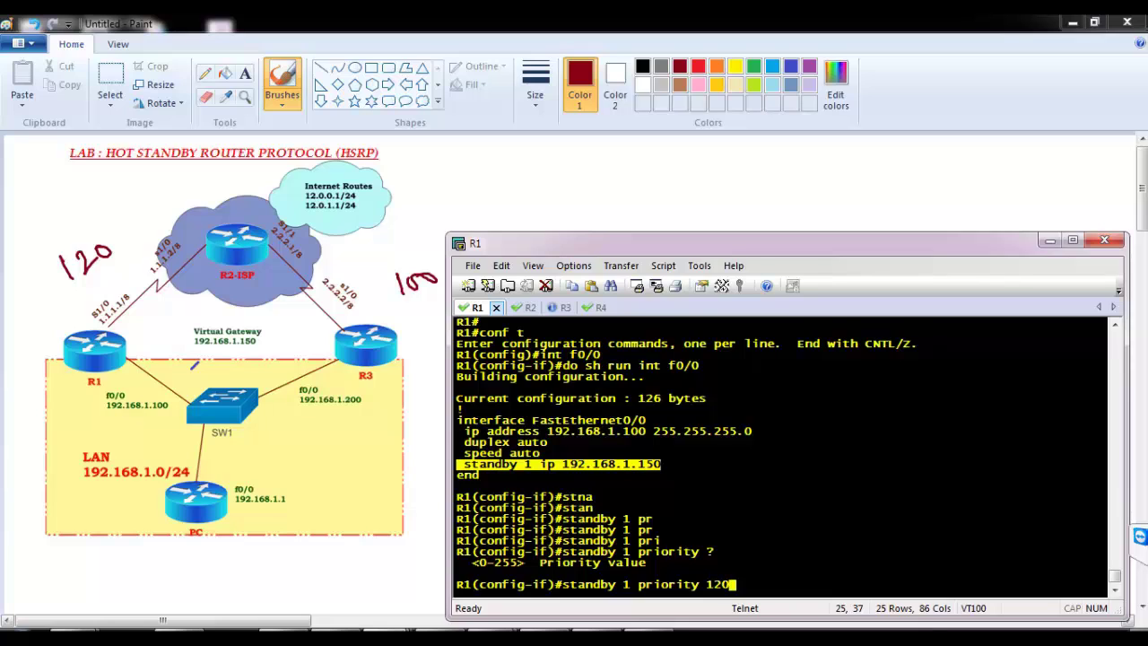
pyautogui.press('Return')
pyautogui.press('Return')
pyautogui.press('Return')
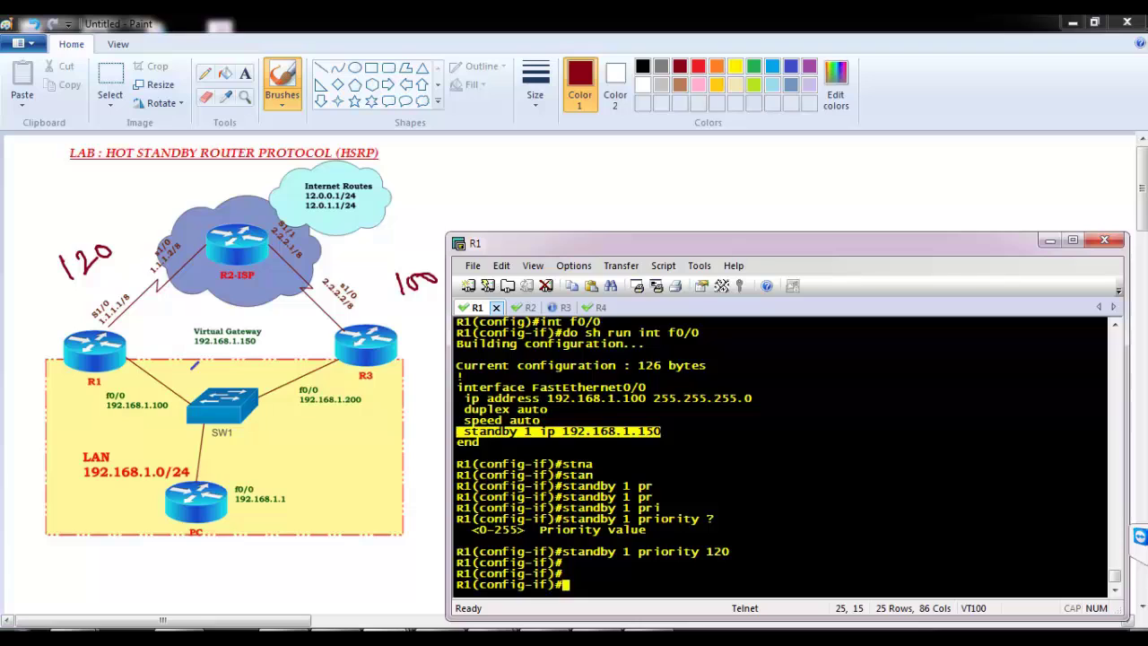
# - Examine the group 1 standby commands entered in the R3 session and return to the R1 session
pyautogui.click(548, 307)
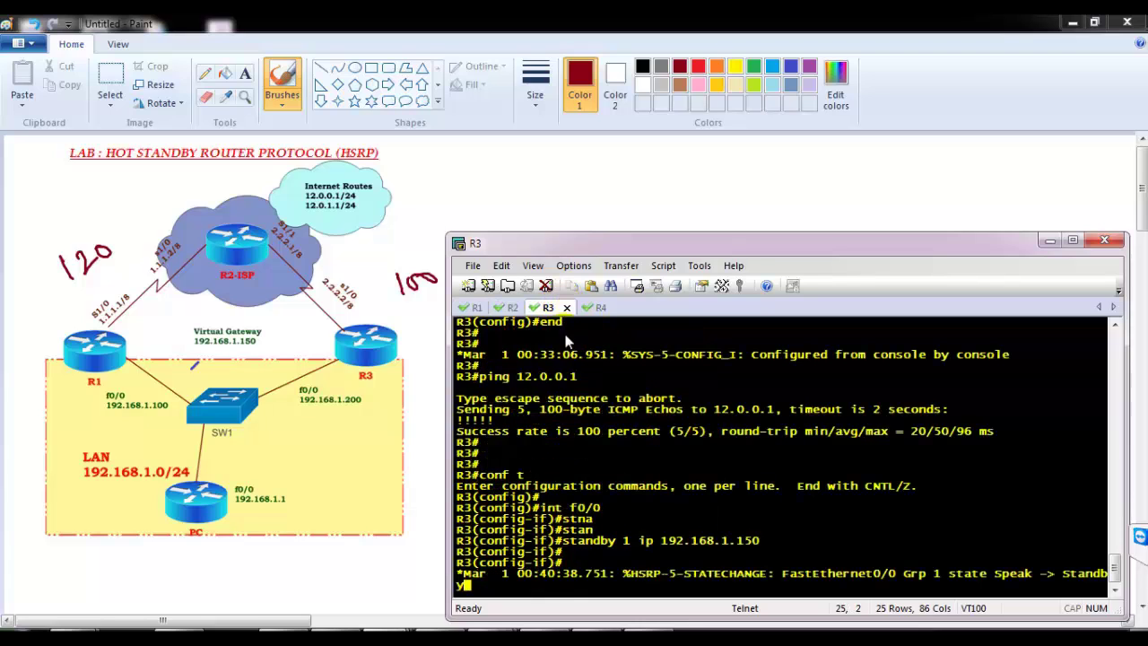
pyautogui.moveTo(568, 508); pyautogui.dragTo(654, 549)
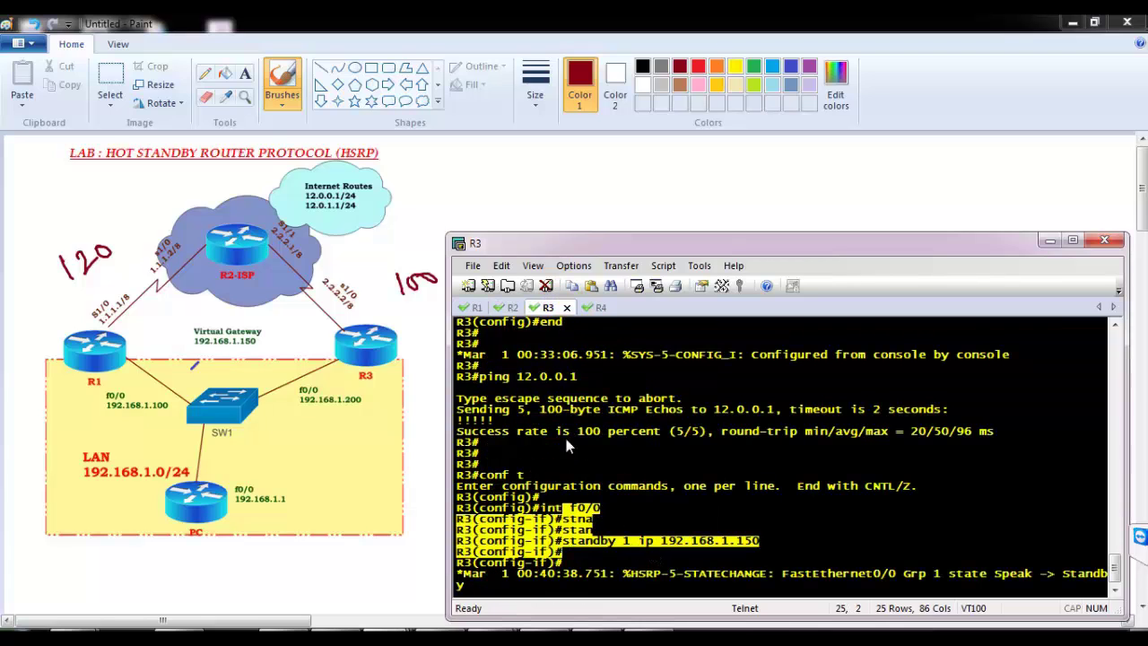
pyautogui.click(482, 309)
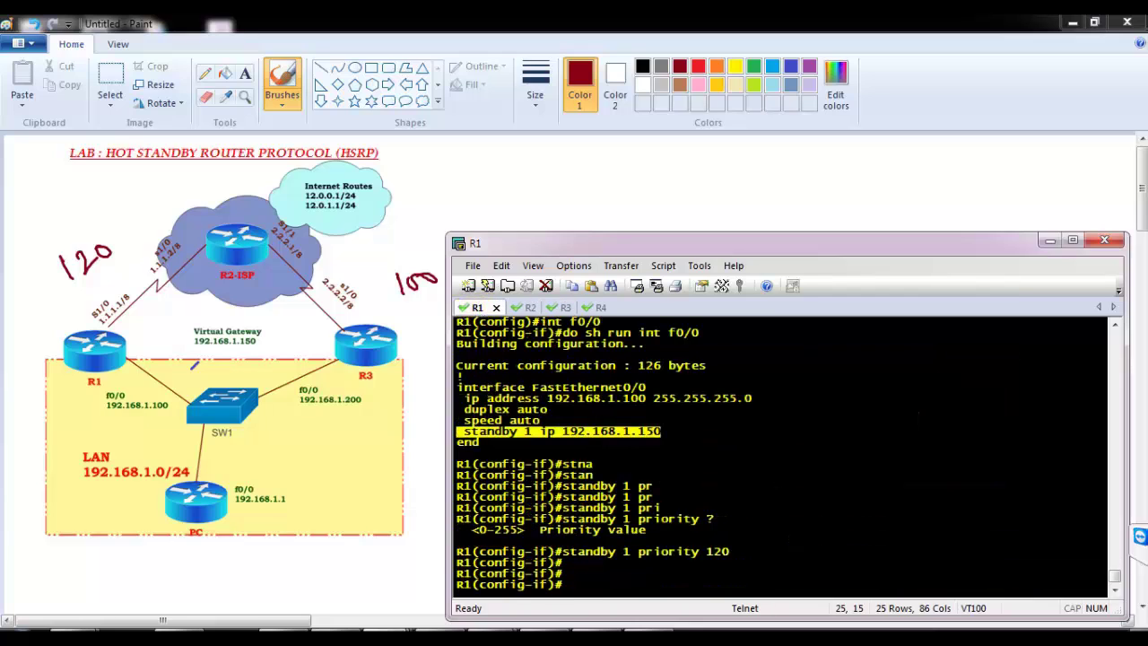
# - Leave configuration mode on R1 and run "sh standby"
pyautogui.write('end')
pyautogui.press('Return')
pyautogui.write('sh stan')
pyautogui.press('Tab')
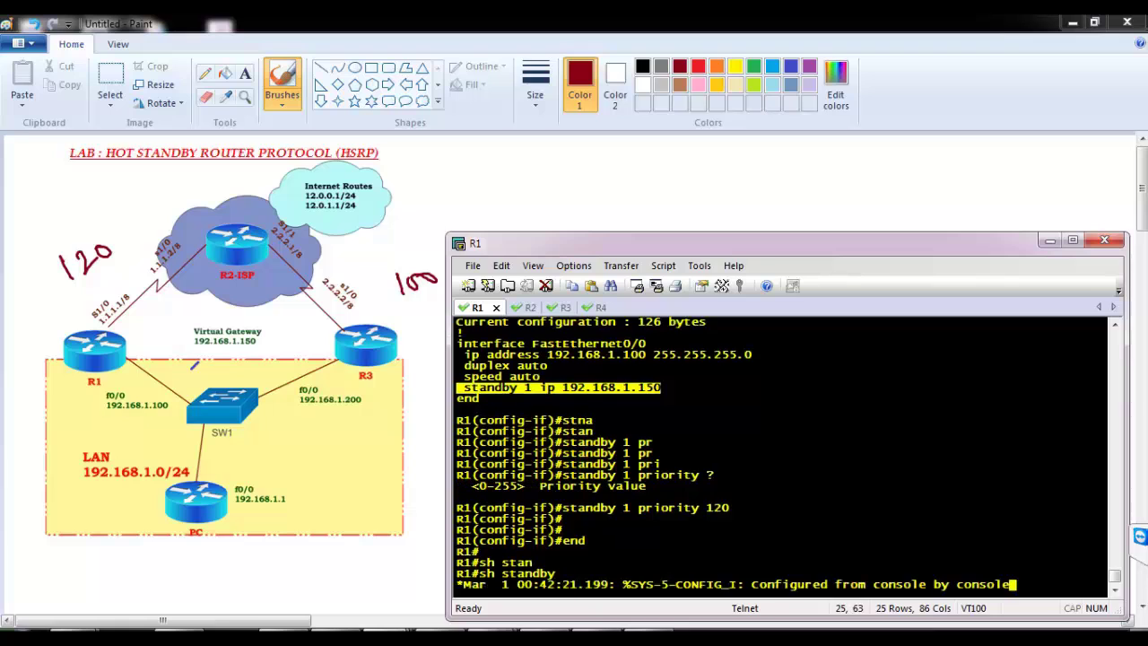
pyautogui.press('Return')
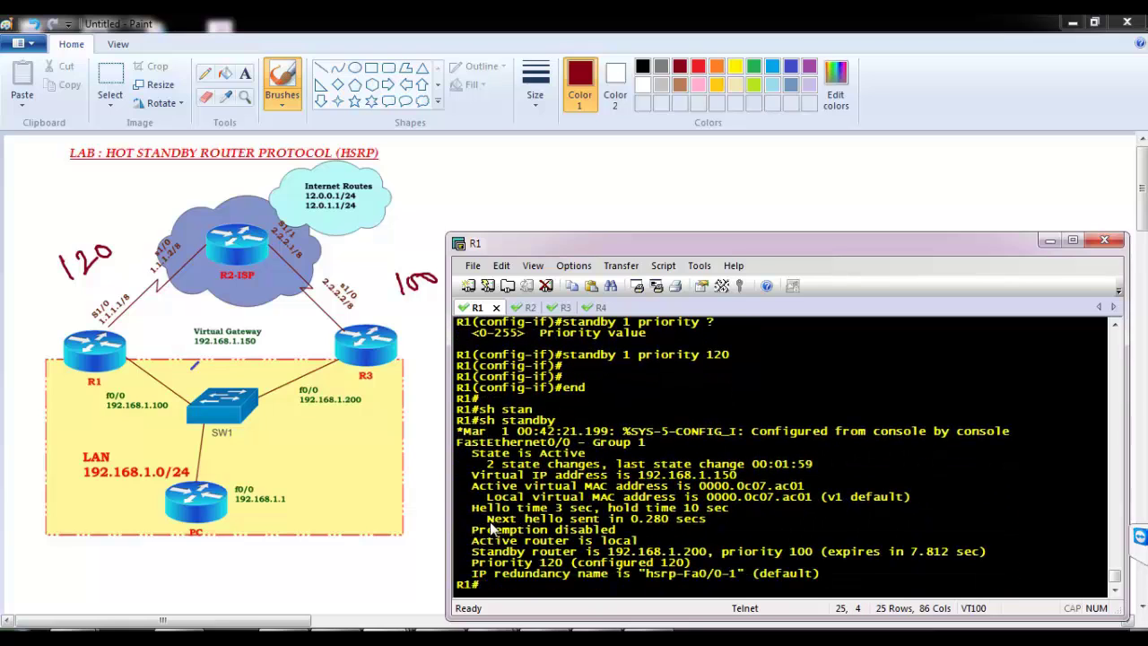
# - Examine the virtual IP address, active router, standby router and priority lines in R1's standby output
pyautogui.moveTo(472, 453); pyautogui.dragTo(737, 477)
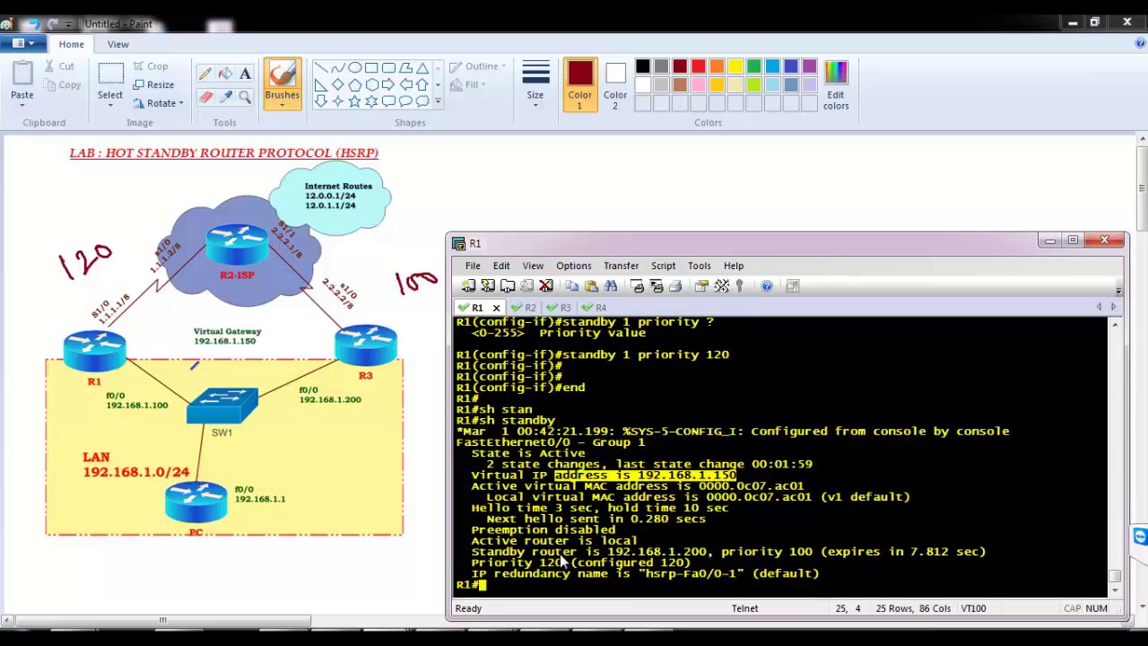
pyautogui.click(477, 543)
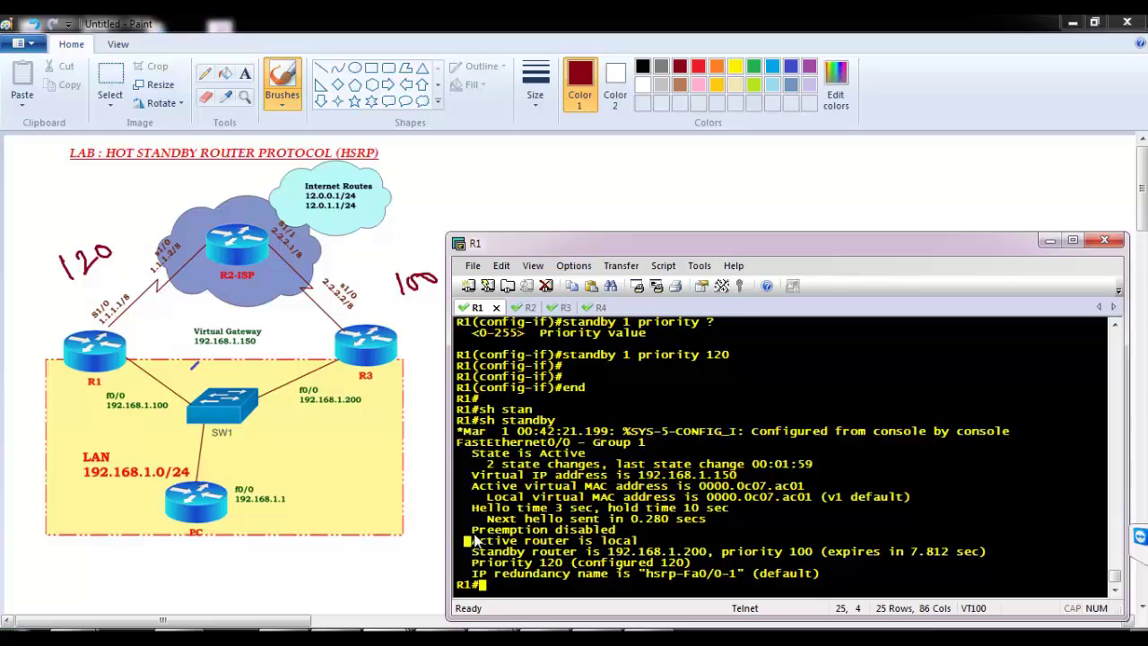
pyautogui.moveTo(473, 542); pyautogui.dragTo(734, 556)
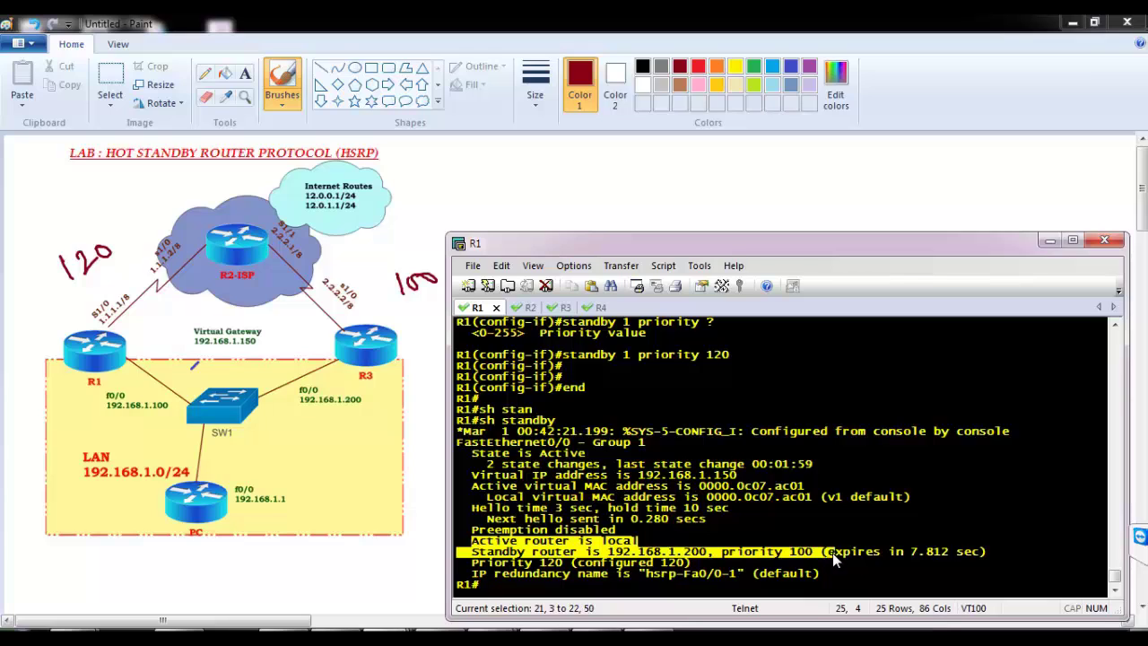
pyautogui.moveTo(832, 552); pyautogui.dragTo(834, 553)
pyautogui.moveTo(473, 565); pyautogui.dragTo(689, 570)
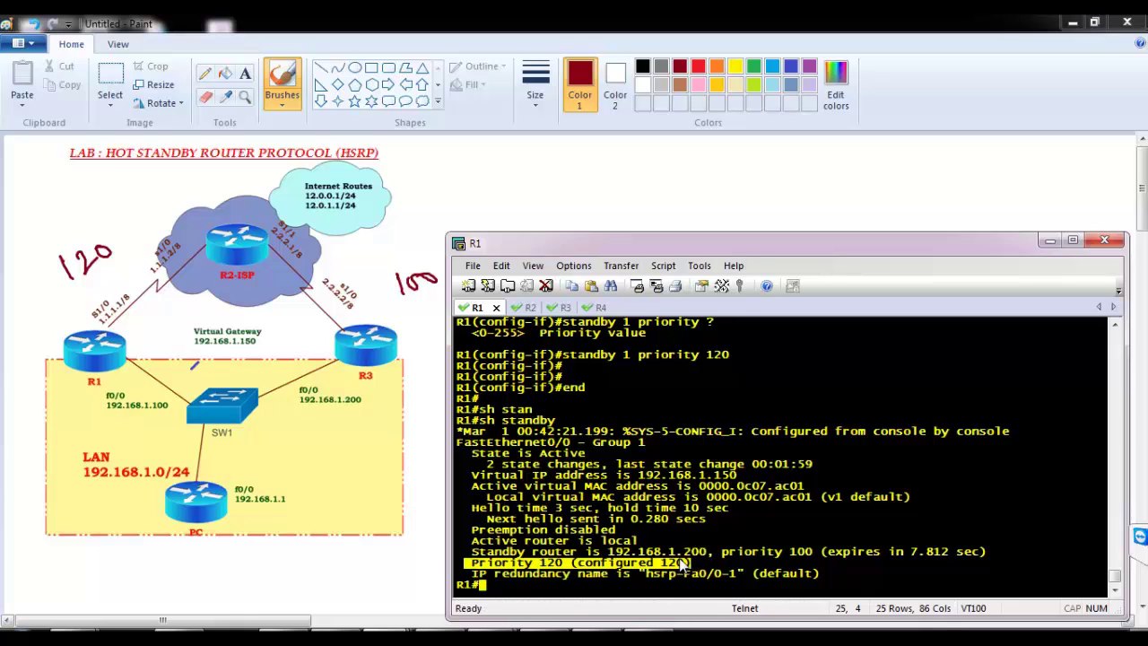
pyautogui.click(660, 514)
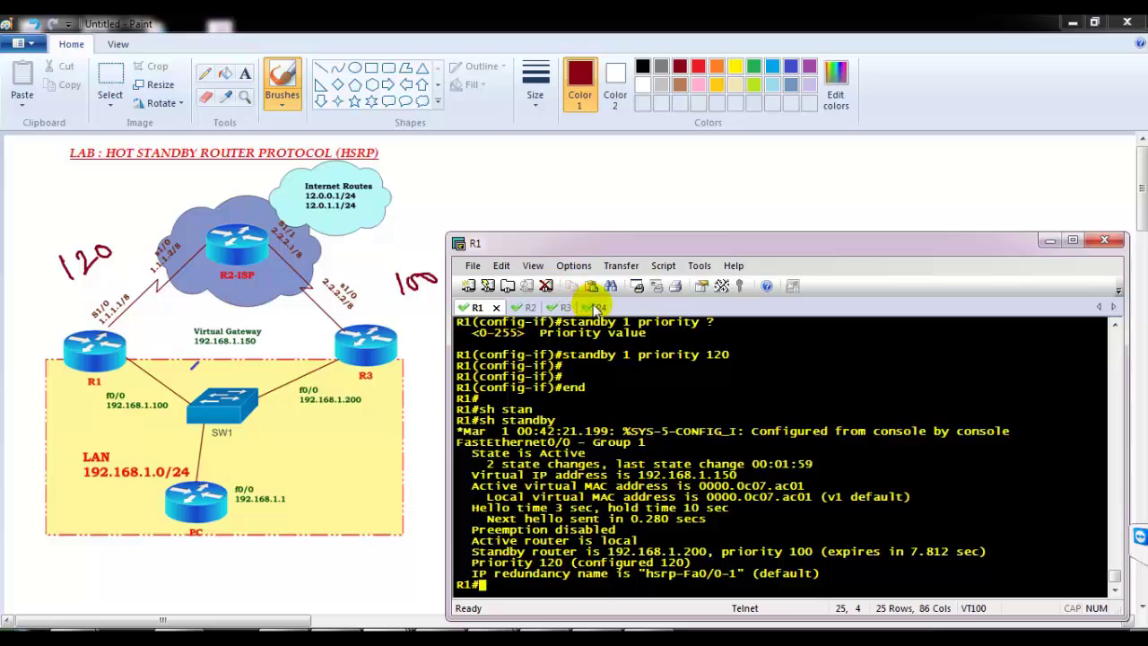
# - Switch to the R4 session, run "ping 12.0.0.1 repeat 100000" again and stop it after a few seconds of replies
pyautogui.click(592, 307)
pyautogui.press('Return')
pyautogui.press('Up')
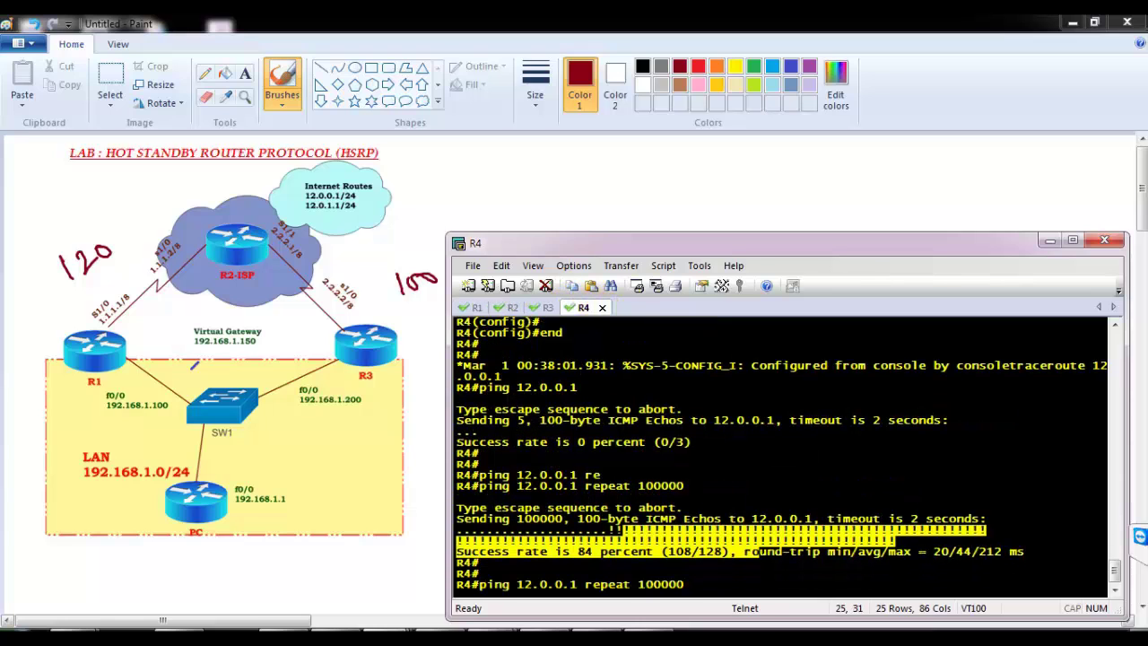
pyautogui.press('Return')
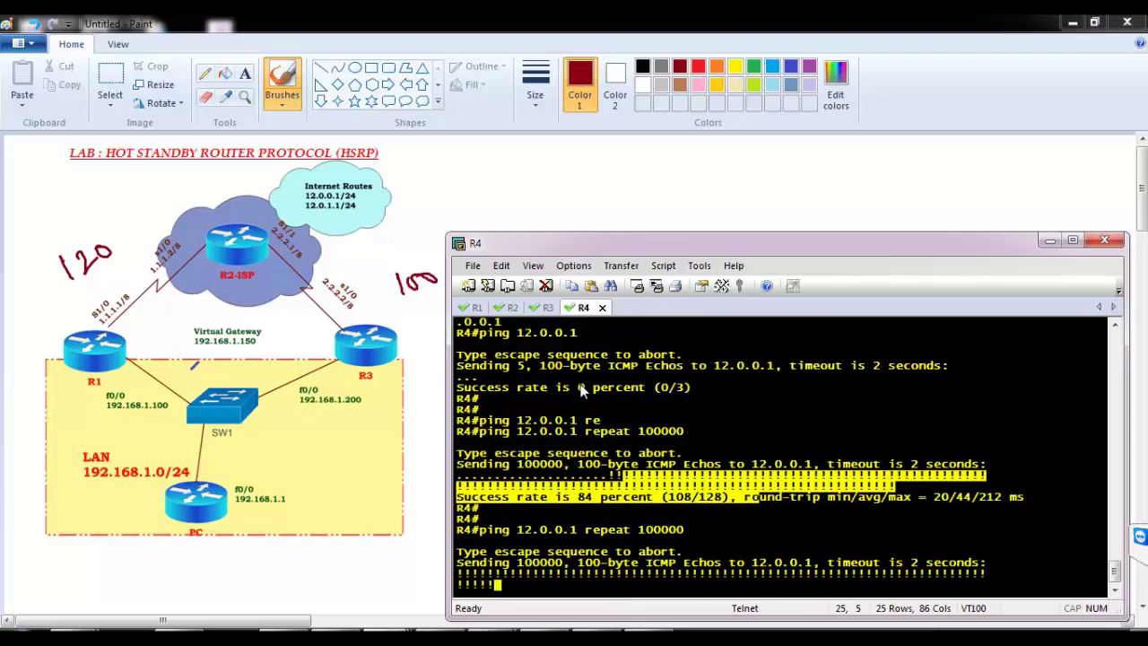
pyautogui.hotkey('ctrl', 'shift', '6')
pyautogui.press('Return')
pyautogui.press('Return')
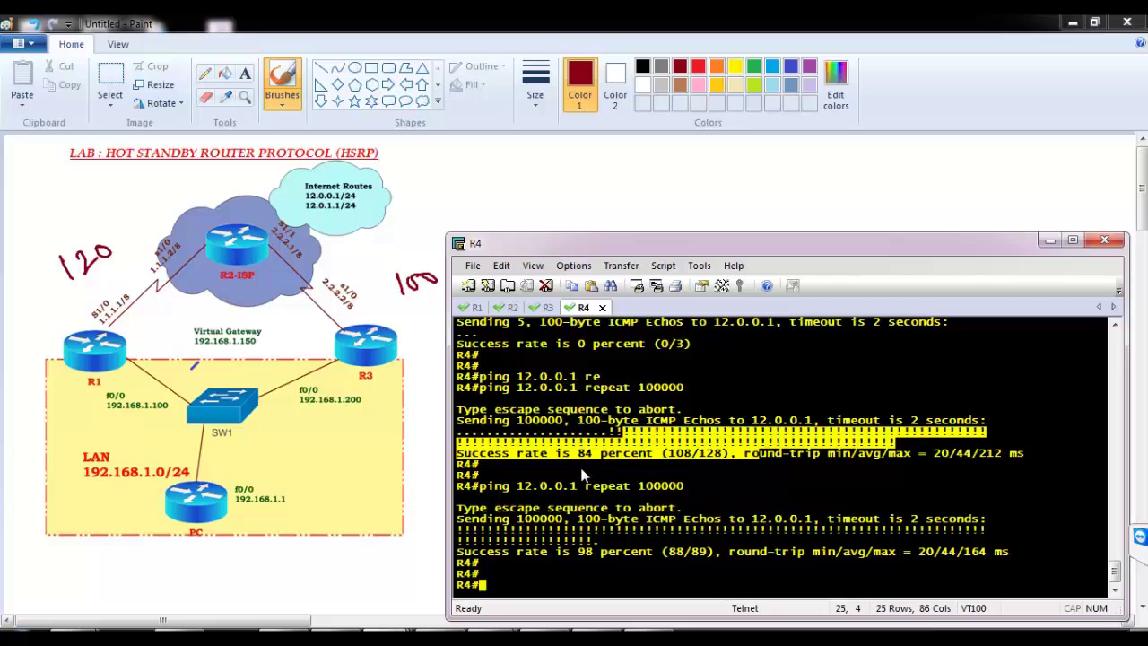
# - Run "traceroute 12.0.0.1" on R4 and examine which router address is the first hop
pyautogui.write('tr')
pyautogui.press('Tab')
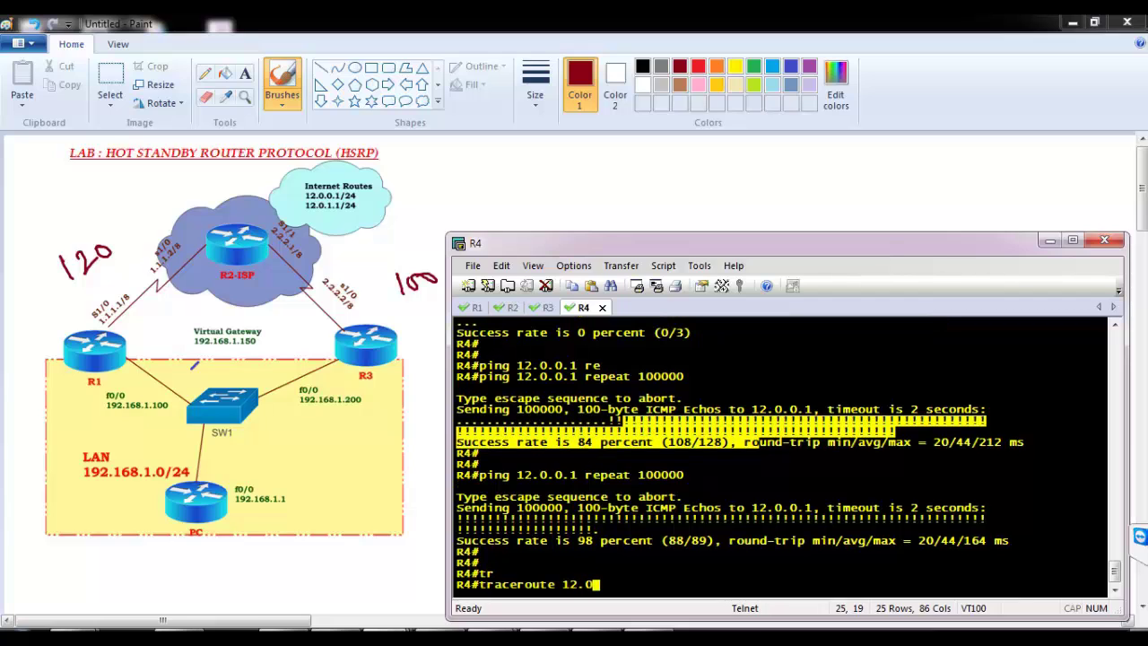
pyautogui.write('12.0.0.1')
pyautogui.press('Return')
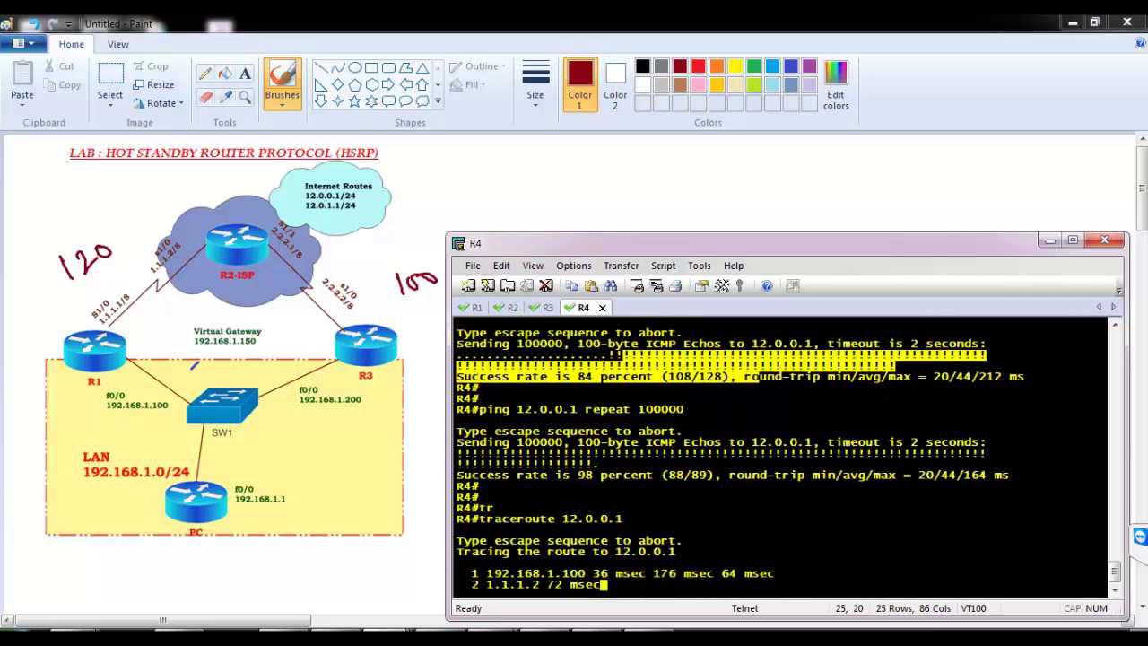
pyautogui.moveTo(492, 585); pyautogui.dragTo(554, 595)
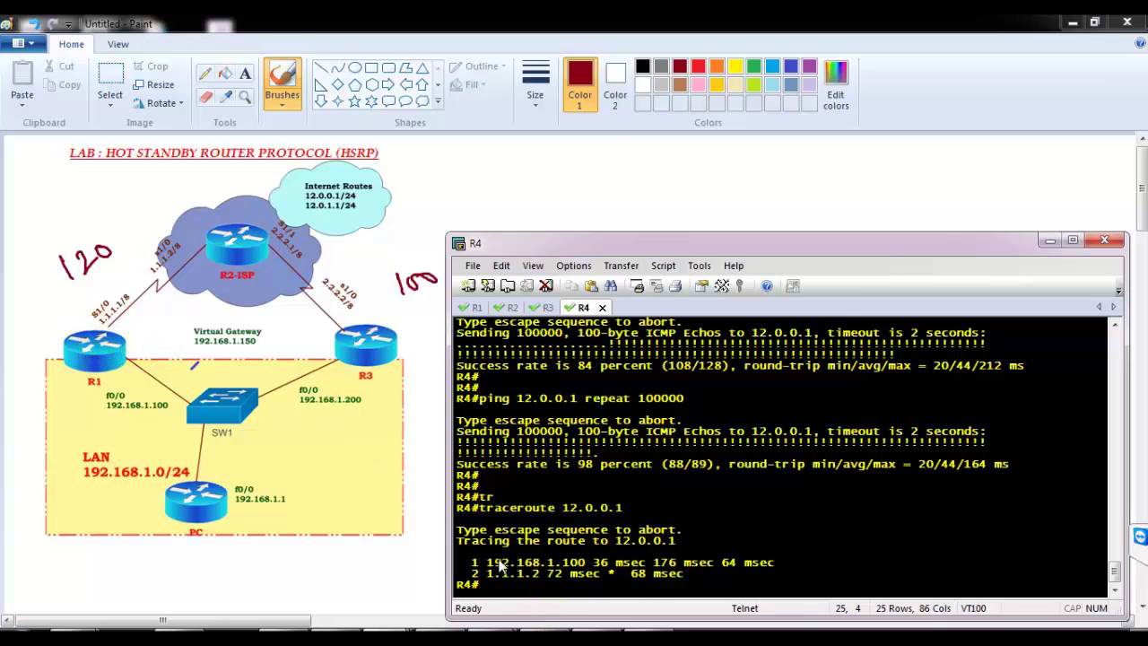
pyautogui.moveTo(466, 563); pyautogui.dragTo(616, 574)
pyautogui.click(531, 562)
pyautogui.moveTo(531, 562); pyautogui.dragTo(607, 563)
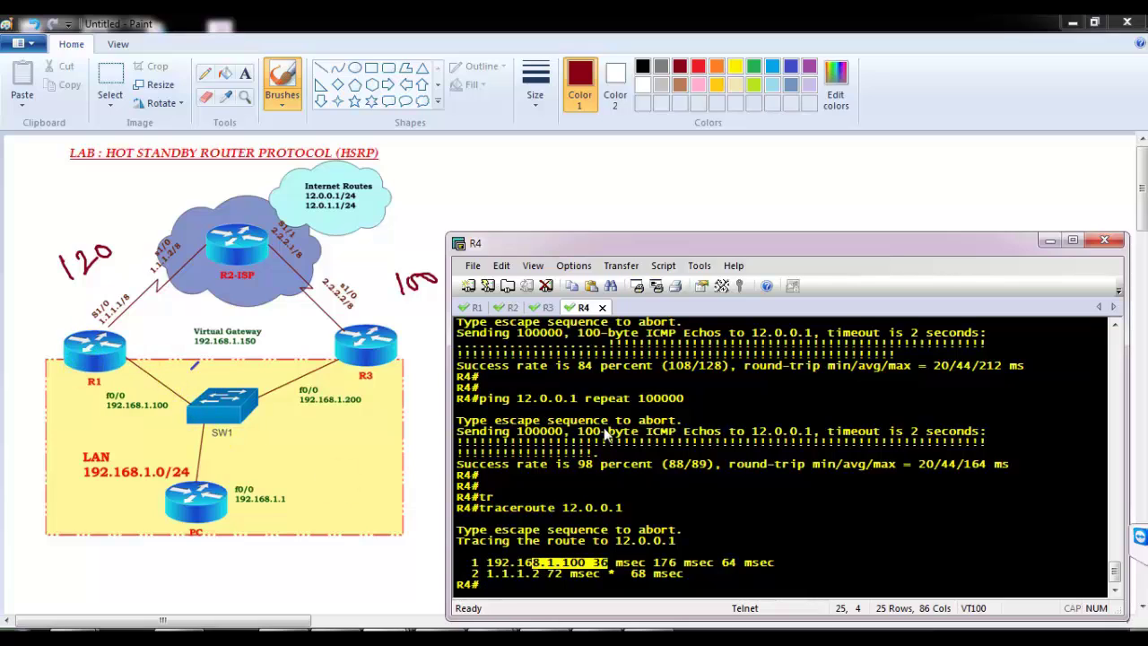
pyautogui.click(574, 459)
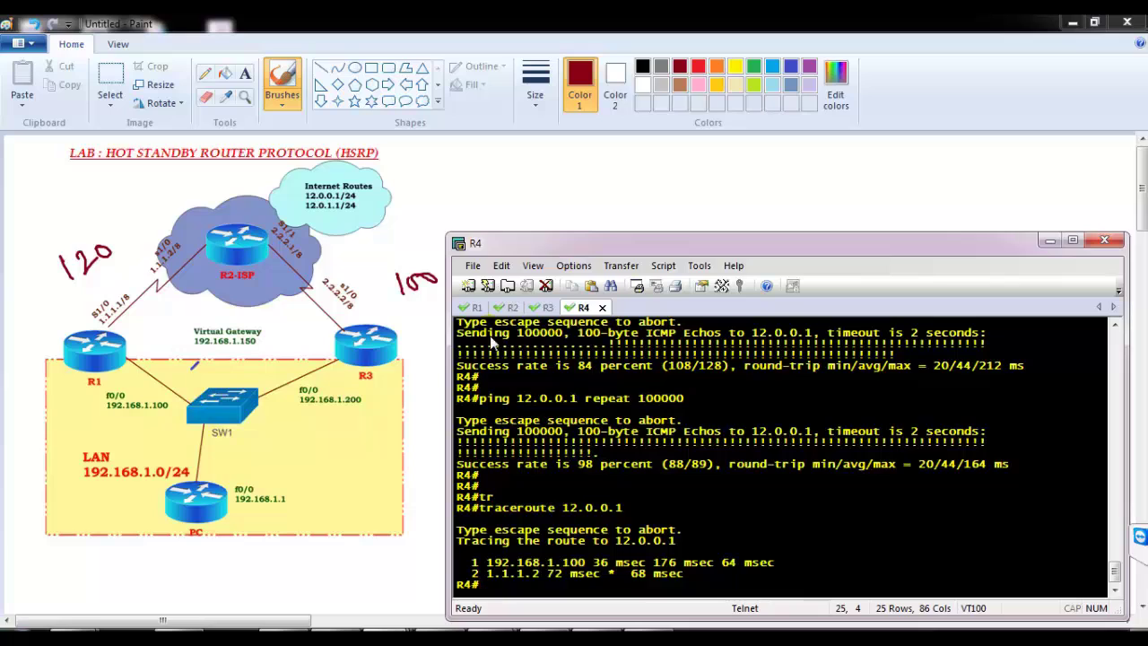
# - In Paint, remove the handwritten 120 and 100 and draw an arrow from the HSRP title to the underlined note "Non-preEmptive"
pyautogui.click(526, 210)
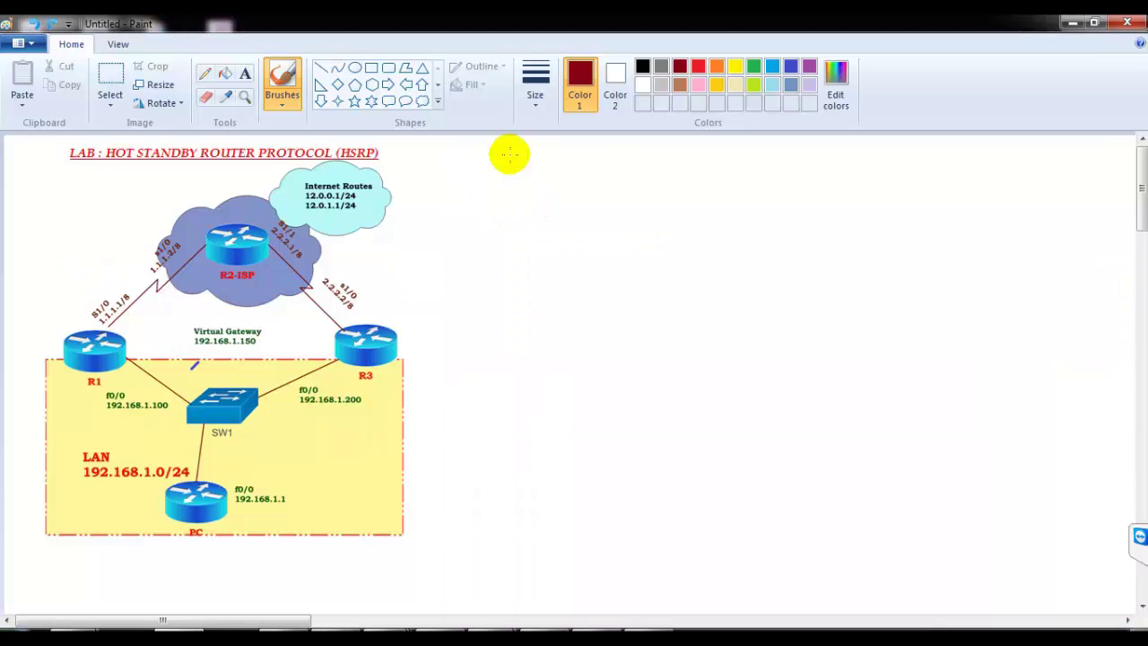
pyautogui.moveTo(405, 152)
pyautogui.mouseDown()
pyautogui.moveTo(546, 196)
pyautogui.moveTo(538, 205)
pyautogui.moveTo(618, 190)
pyautogui.moveTo(660, 214)
pyautogui.mouseUp()
pyautogui.moveTo(677, 205)
pyautogui.mouseDown()
pyautogui.moveTo(789, 210)
pyautogui.moveTo(809, 195)
pyautogui.moveTo(869, 206)
pyautogui.mouseUp()
pyautogui.moveTo(584, 242); pyautogui.dragTo(843, 231)
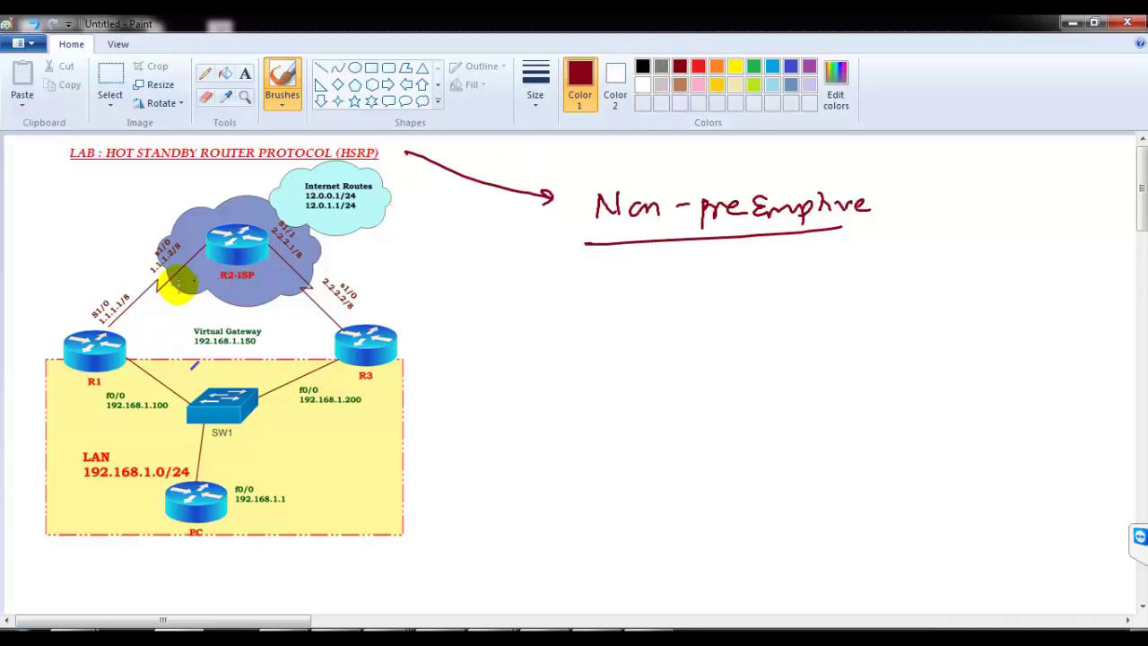
# - In dark red, mark R1 as P with a crossed-out uplink arrow, and R3 as a circled S pointing to "prim" with traffic arrows going up
pyautogui.moveTo(94, 319)
pyautogui.mouseDown()
pyautogui.moveTo(102, 328)
pyautogui.moveTo(123, 253)
pyautogui.moveTo(134, 267)
pyautogui.mouseUp()
pyautogui.moveTo(400, 327)
pyautogui.mouseDown()
pyautogui.moveTo(381, 265)
pyautogui.moveTo(411, 307)
pyautogui.mouseUp()
pyautogui.moveTo(98, 280)
pyautogui.mouseDown()
pyautogui.moveTo(124, 303)
pyautogui.moveTo(95, 305)
pyautogui.mouseUp()
pyautogui.moveTo(423, 271)
pyautogui.mouseDown()
pyautogui.moveTo(437, 308)
pyautogui.moveTo(493, 303)
pyautogui.mouseUp()
pyautogui.moveTo(481, 293)
pyautogui.mouseDown()
pyautogui.moveTo(482, 311)
pyautogui.moveTo(521, 292)
pyautogui.moveTo(561, 312)
pyautogui.mouseUp()
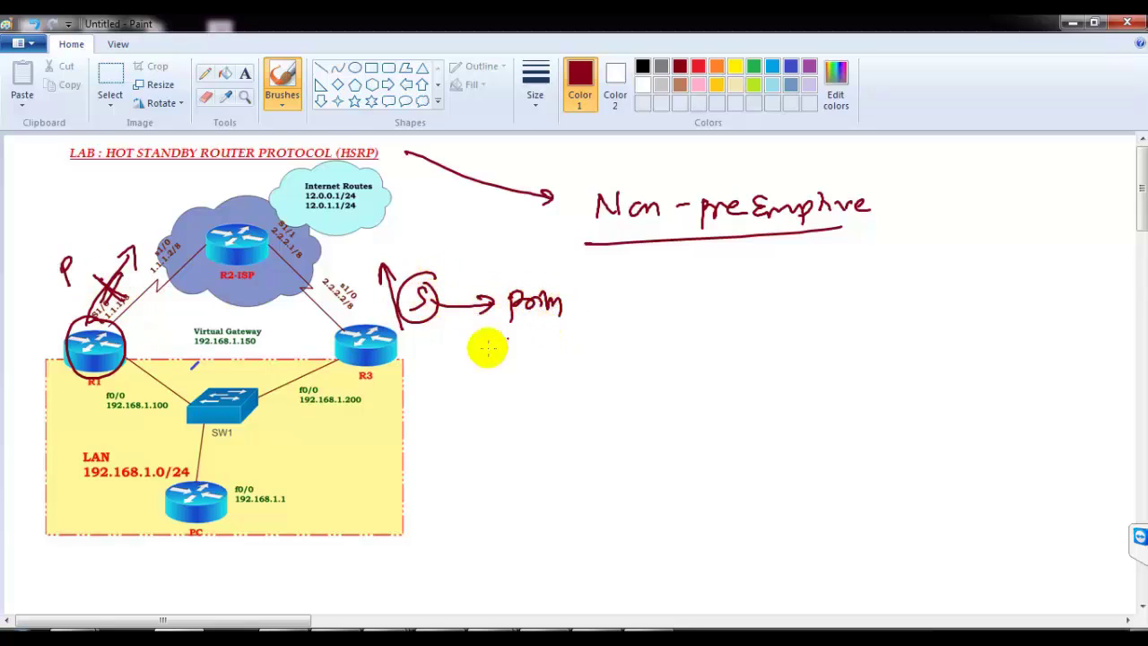
pyautogui.moveTo(366, 417)
pyautogui.mouseDown()
pyautogui.moveTo(462, 277)
pyautogui.moveTo(462, 249)
pyautogui.mouseUp()
pyautogui.moveTo(453, 268); pyautogui.dragTo(473, 266)
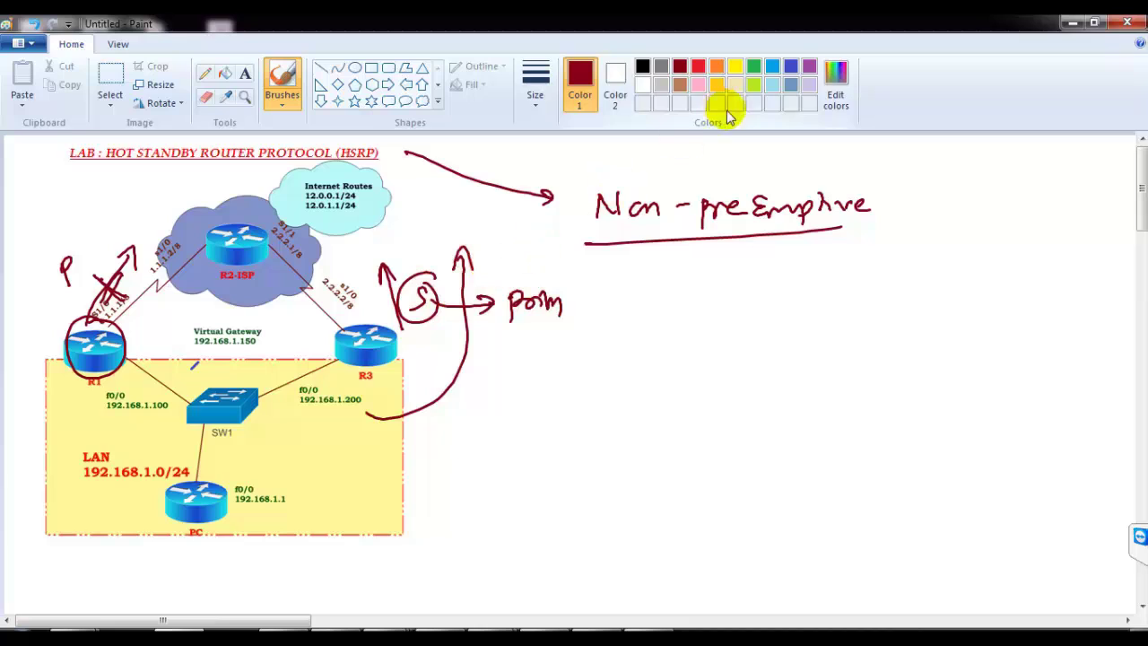
# - In blue, draw an arrow above R1's P mark, then circle, underline and cross out the "prim" note near R3
pyautogui.click(790, 67)
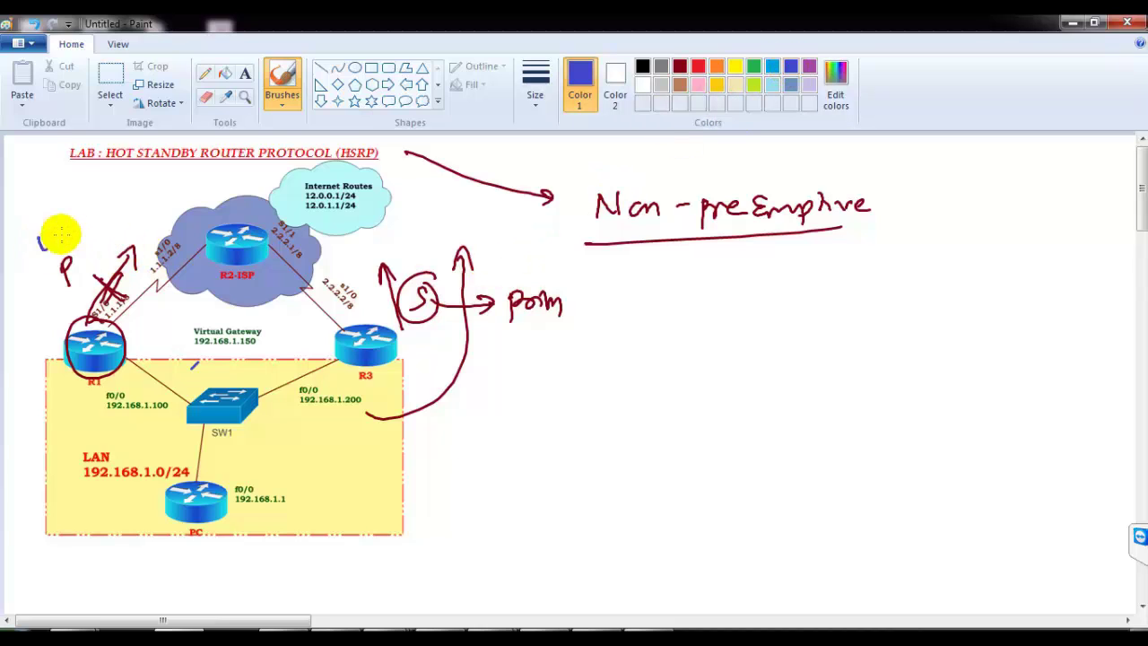
pyautogui.moveTo(38, 235)
pyautogui.mouseDown()
pyautogui.moveTo(45, 246)
pyautogui.moveTo(94, 217)
pyautogui.mouseUp()
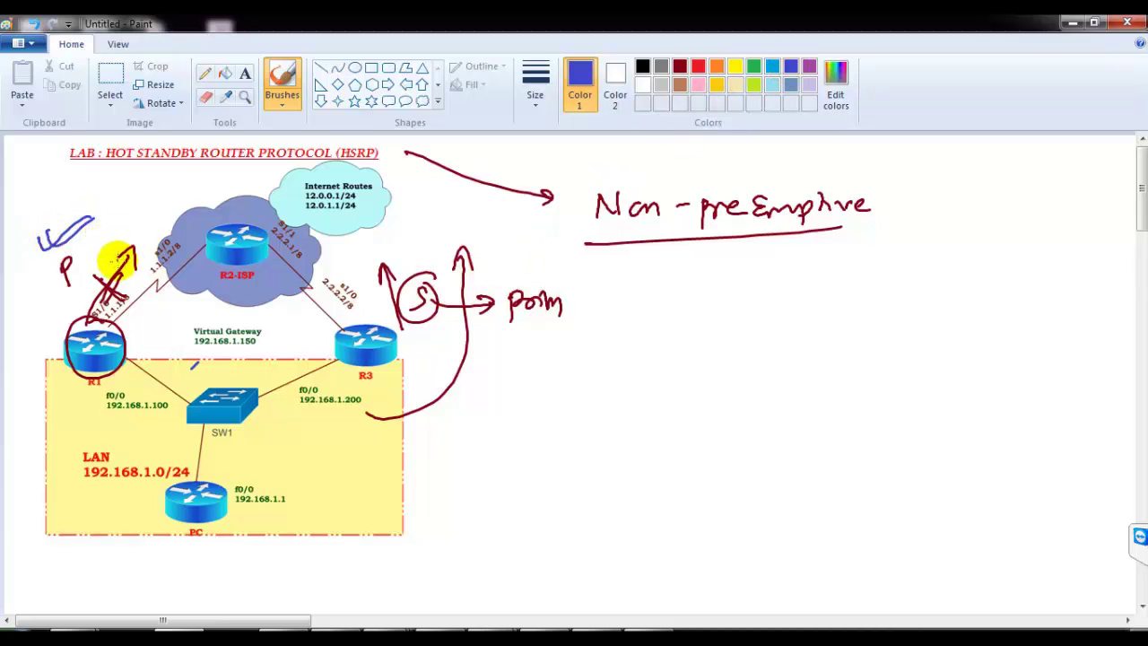
pyautogui.moveTo(505, 335)
pyautogui.mouseDown()
pyautogui.moveTo(555, 334)
pyautogui.moveTo(520, 346)
pyautogui.moveTo(580, 301)
pyautogui.moveTo(487, 306)
pyautogui.moveTo(537, 334)
pyautogui.moveTo(516, 338)
pyautogui.moveTo(528, 369)
pyautogui.moveTo(583, 335)
pyautogui.mouseUp()
pyautogui.moveTo(512, 252); pyautogui.dragTo(565, 329)
pyautogui.moveTo(566, 267); pyautogui.dragTo(495, 348)
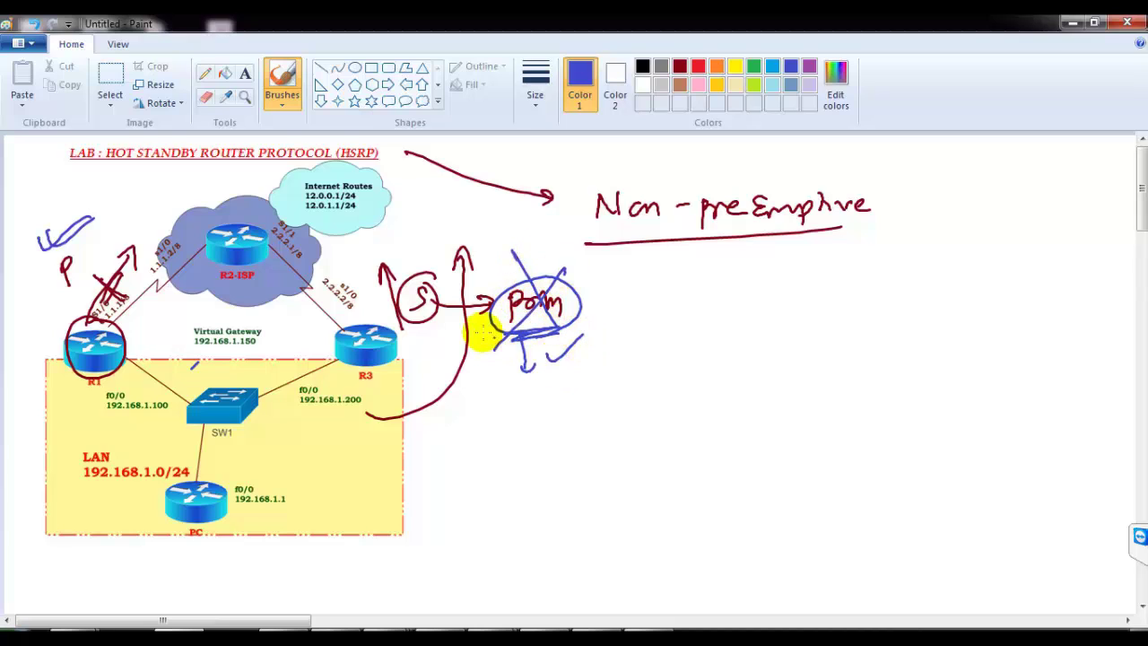
pyautogui.moveTo(46, 239); pyautogui.dragTo(102, 205)
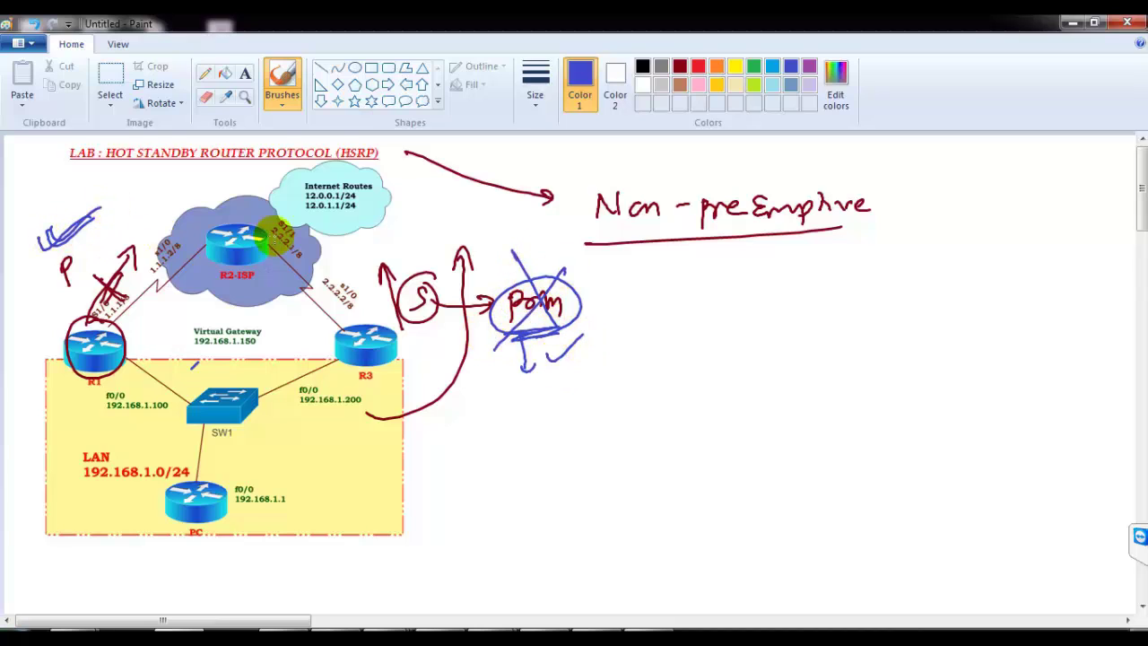
# - Undo all the handwritten marks around R1 and R3, keeping the "Non-preEmptive" note and its arrow
pyautogui.hotkey('ctrl', 'z')
pyautogui.hotkey('ctrl', 'z')
pyautogui.hotkey('ctrl', 'z')
pyautogui.hotkey('ctrl', 'z')
pyautogui.hotkey('ctrl', 'z')
pyautogui.hotkey('ctrl', 'z')
pyautogui.hotkey('ctrl', 'z')
pyautogui.hotkey('ctrl', 'z')
pyautogui.hotkey('ctrl', 'z')
pyautogui.hotkey('ctrl', 'z')
pyautogui.hotkey('ctrl', 'z')
pyautogui.hotkey('ctrl', 'z')
pyautogui.hotkey('ctrl', 'z')
pyautogui.hotkey('ctrl', 'z')
pyautogui.hotkey('ctrl', 'z')
pyautogui.hotkey('ctrl', 'z')
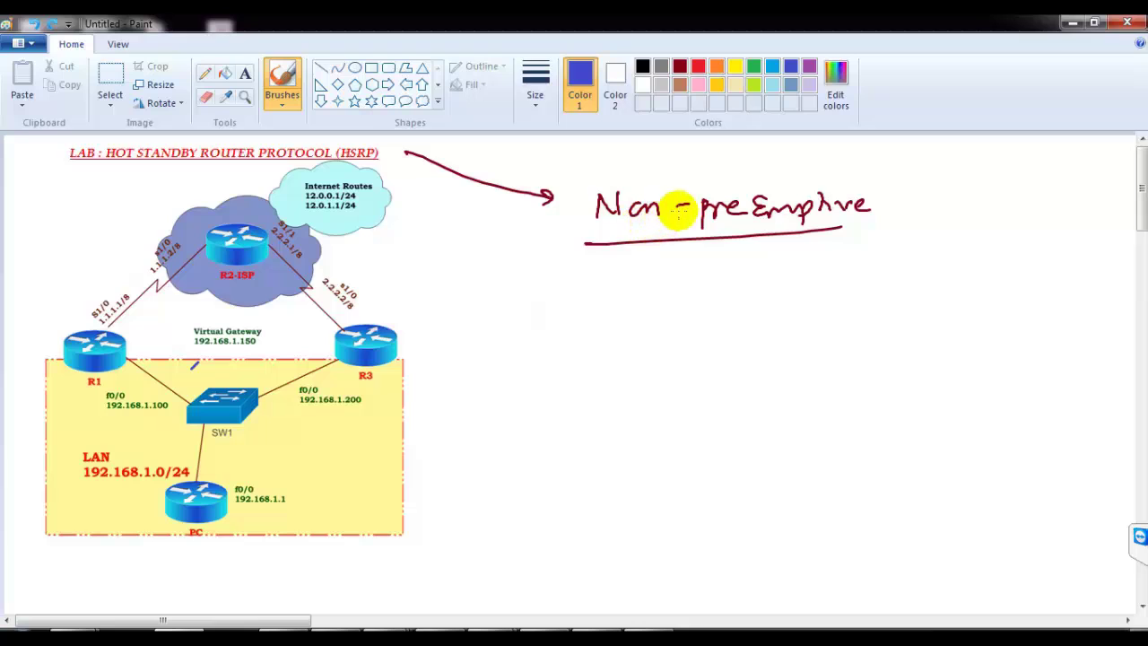
# - Draw a blue downward arrow under "Non-preEmptive" and write "10mbps" by R1's uplink and "2mbps" by R3's uplink in red
pyautogui.moveTo(714, 235)
pyautogui.mouseDown()
pyautogui.moveTo(713, 275)
pyautogui.moveTo(724, 267)
pyautogui.mouseUp()
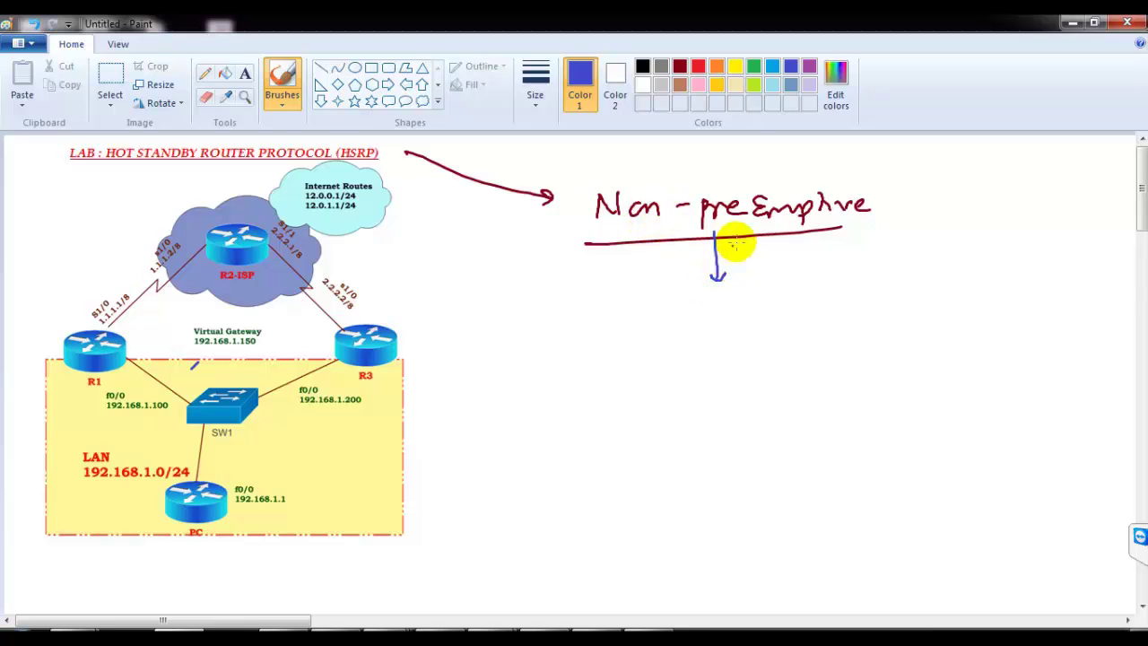
pyautogui.click(701, 68)
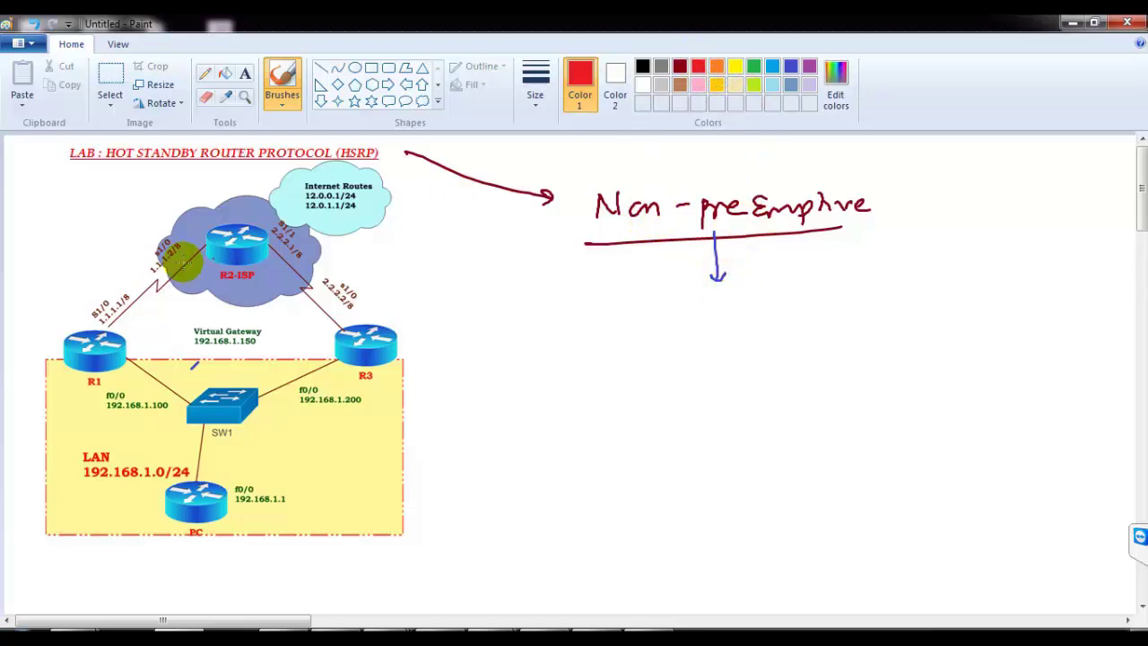
pyautogui.moveTo(71, 307)
pyautogui.mouseDown()
pyautogui.moveTo(83, 225)
pyautogui.moveTo(88, 242)
pyautogui.mouseUp()
pyautogui.moveTo(101, 221)
pyautogui.mouseDown()
pyautogui.moveTo(145, 231)
pyautogui.moveTo(176, 206)
pyautogui.mouseUp()
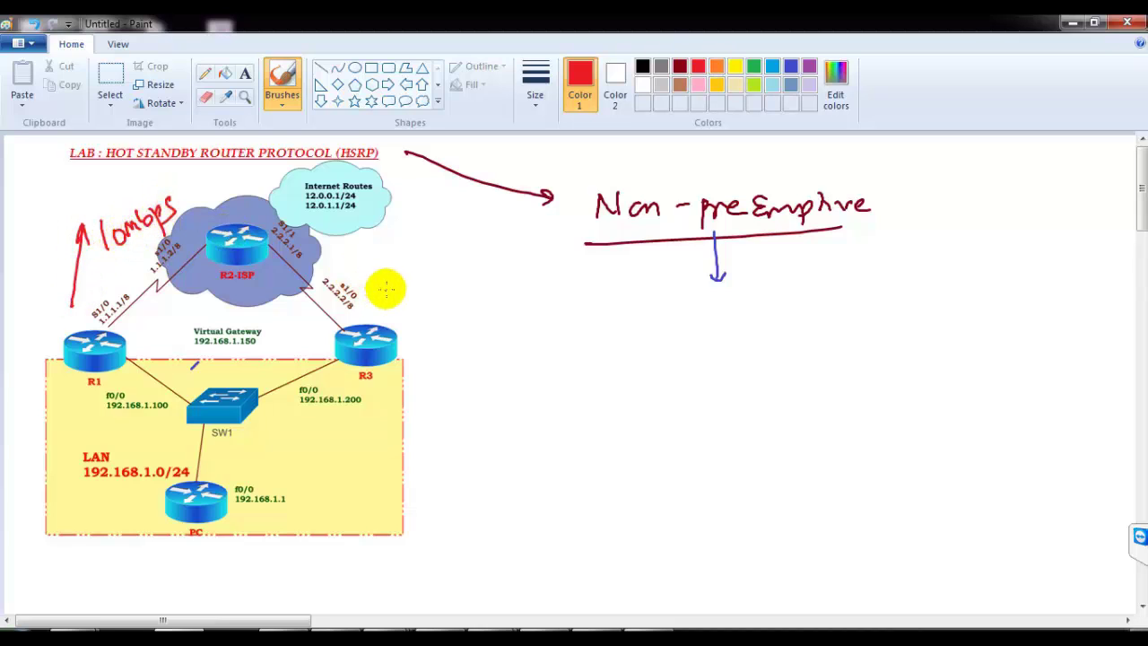
pyautogui.moveTo(368, 266)
pyautogui.mouseDown()
pyautogui.moveTo(383, 285)
pyautogui.moveTo(429, 269)
pyautogui.moveTo(446, 280)
pyautogui.mouseUp()
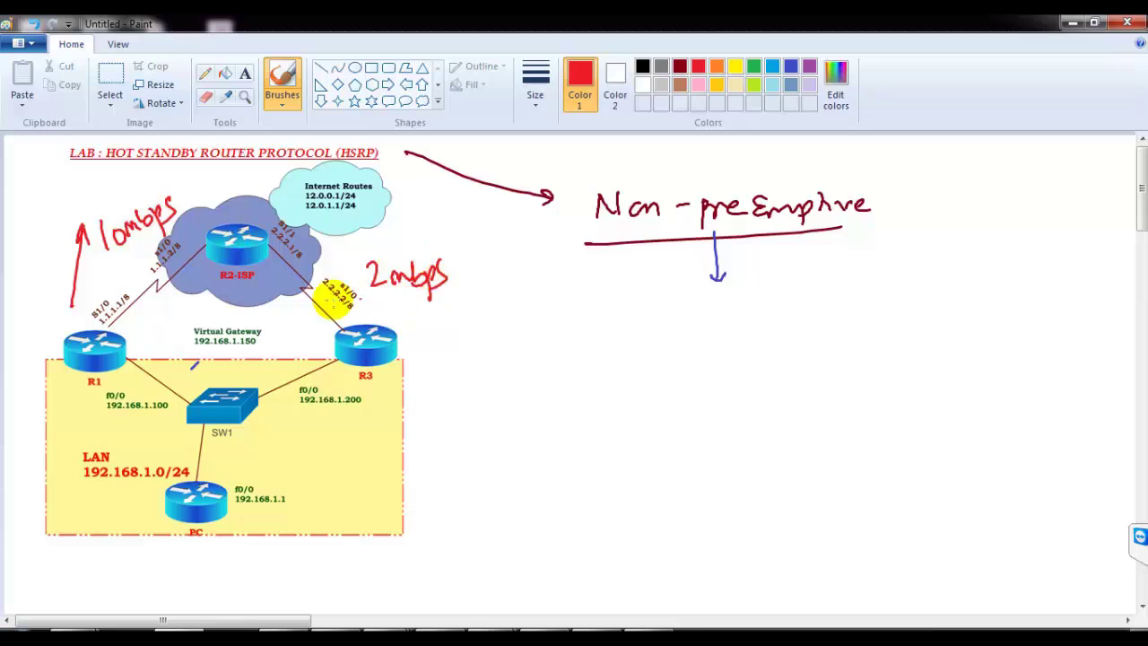
# - Cross out R1's uplink and mark its 10mbps note, then label R3 "prim" and draw a traffic path from the PC up past R3
pyautogui.moveTo(134, 287); pyautogui.dragTo(151, 314)
pyautogui.moveTo(158, 283); pyautogui.dragTo(130, 321)
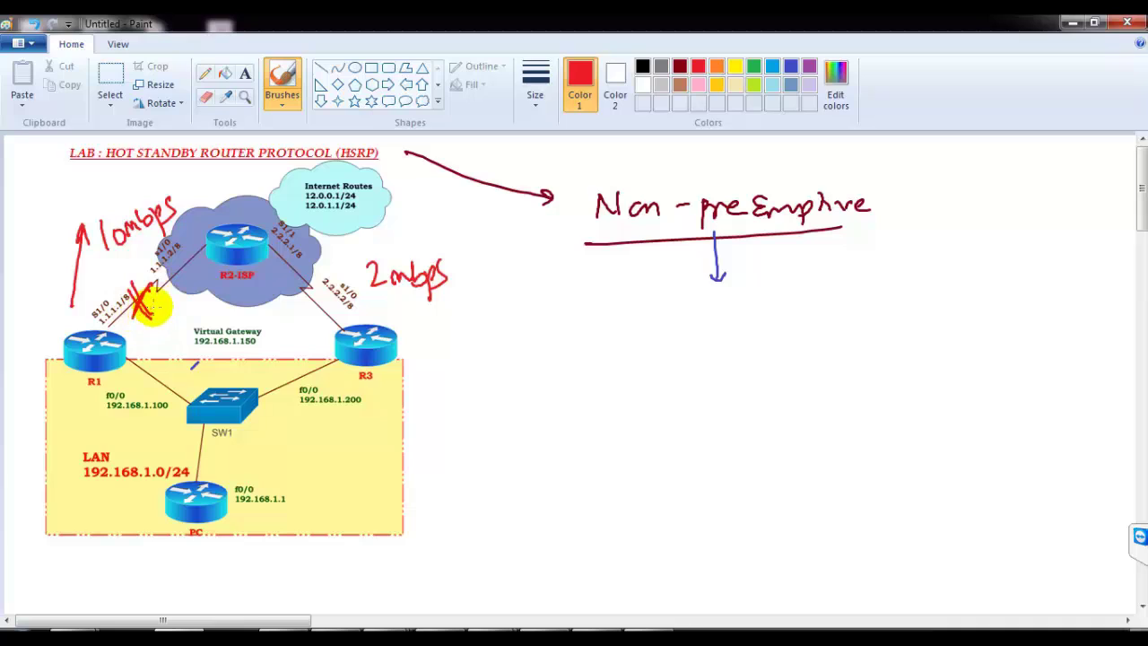
pyautogui.moveTo(390, 307)
pyautogui.mouseDown()
pyautogui.moveTo(474, 296)
pyautogui.moveTo(474, 313)
pyautogui.moveTo(534, 312)
pyautogui.mouseUp()
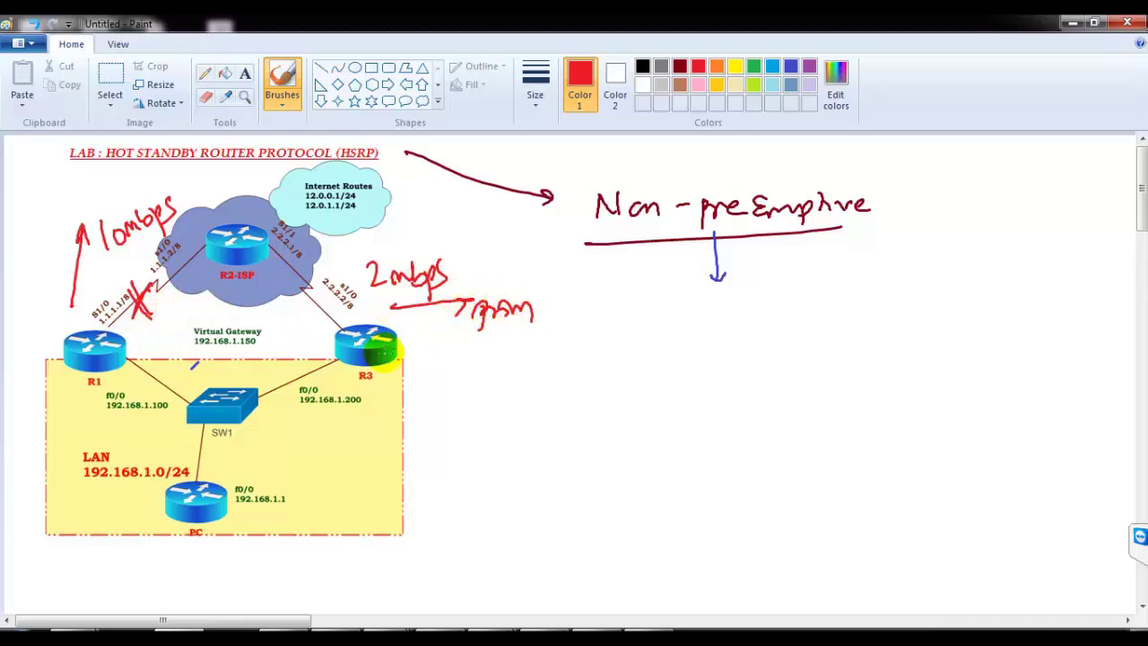
pyautogui.moveTo(283, 495)
pyautogui.mouseDown()
pyautogui.moveTo(336, 424)
pyautogui.moveTo(415, 417)
pyautogui.moveTo(455, 377)
pyautogui.moveTo(464, 299)
pyautogui.moveTo(487, 266)
pyautogui.mouseUp()
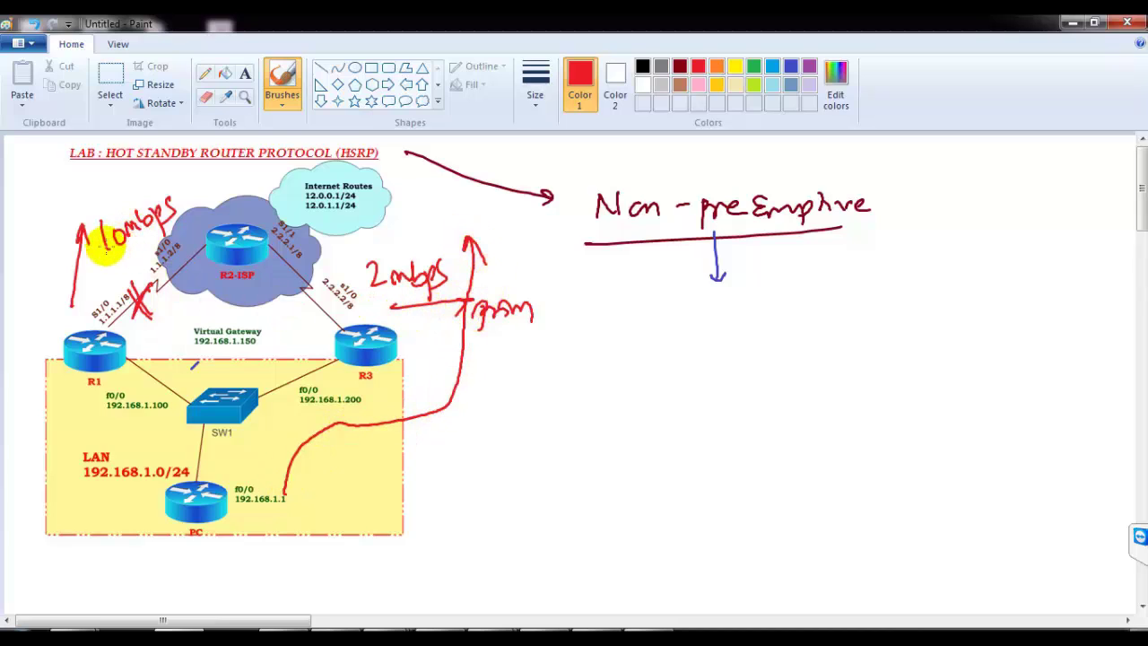
pyautogui.moveTo(102, 253); pyautogui.dragTo(125, 276)
pyautogui.moveTo(124, 254); pyautogui.dragTo(104, 277)
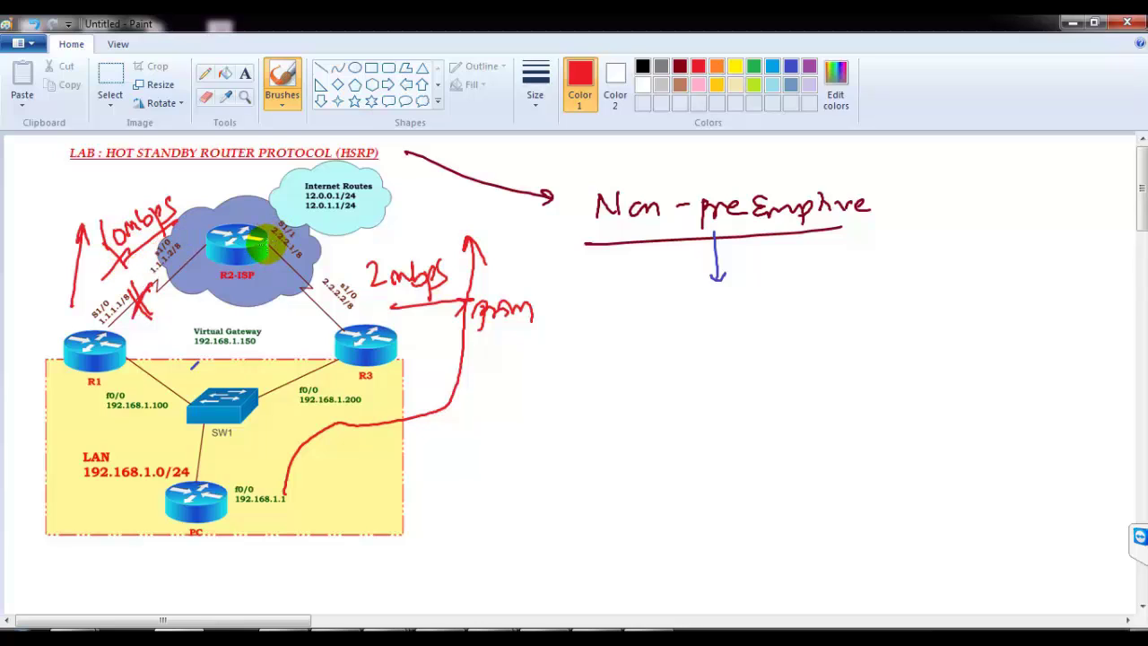
# - Undo the red bandwidth notes, crosses and traffic path drawn on the topology
pyautogui.hotkey('ctrl', 'z')
pyautogui.hotkey('ctrl', 'z')
pyautogui.hotkey('ctrl', 'z')
pyautogui.hotkey('ctrl', 'z')
pyautogui.hotkey('ctrl', 'z')
pyautogui.hotkey('ctrl', 'z')
pyautogui.hotkey('ctrl', 'z')
pyautogui.hotkey('ctrl', 'z')
pyautogui.hotkey('ctrl', 'z')
pyautogui.hotkey('ctrl', 'z')
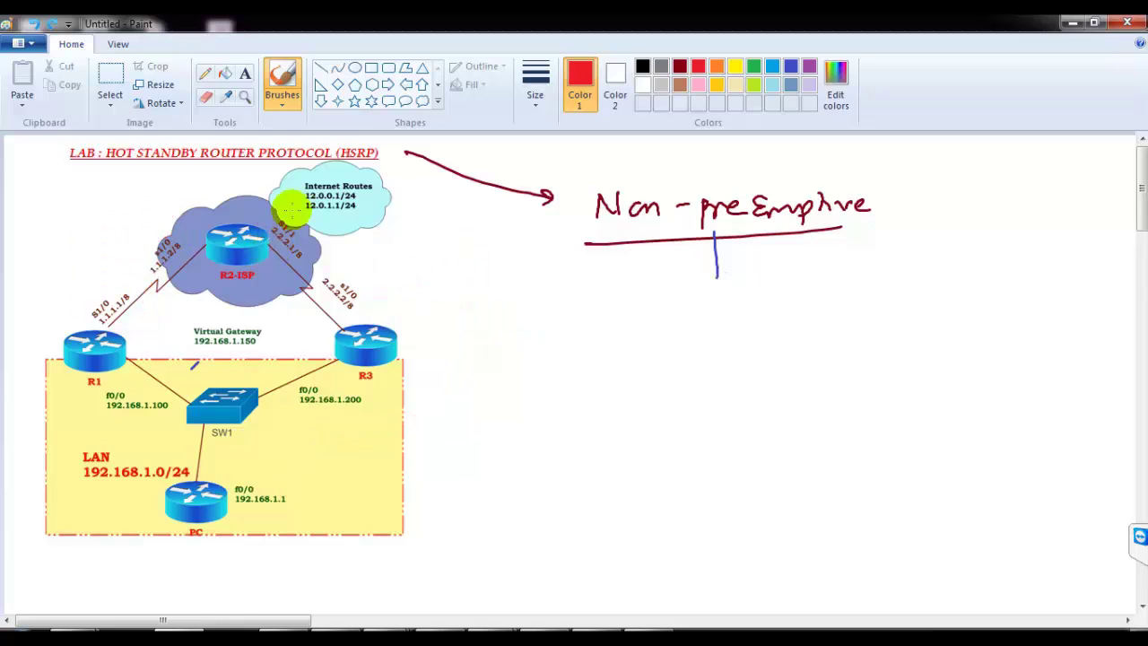
# - Circle "Non-preEmptive" in red and draw an arrow from it to an underlined handwritten note "preEmptive"
pyautogui.moveTo(759, 236)
pyautogui.mouseDown()
pyautogui.moveTo(873, 191)
pyautogui.moveTo(579, 208)
pyautogui.moveTo(748, 233)
pyautogui.moveTo(801, 287)
pyautogui.moveTo(812, 280)
pyautogui.moveTo(810, 315)
pyautogui.moveTo(821, 326)
pyautogui.moveTo(833, 311)
pyautogui.moveTo(861, 327)
pyautogui.moveTo(888, 316)
pyautogui.moveTo(895, 328)
pyautogui.moveTo(917, 318)
pyautogui.moveTo(919, 331)
pyautogui.moveTo(956, 330)
pyautogui.mouseUp()
pyautogui.moveTo(809, 355); pyautogui.dragTo(938, 349)
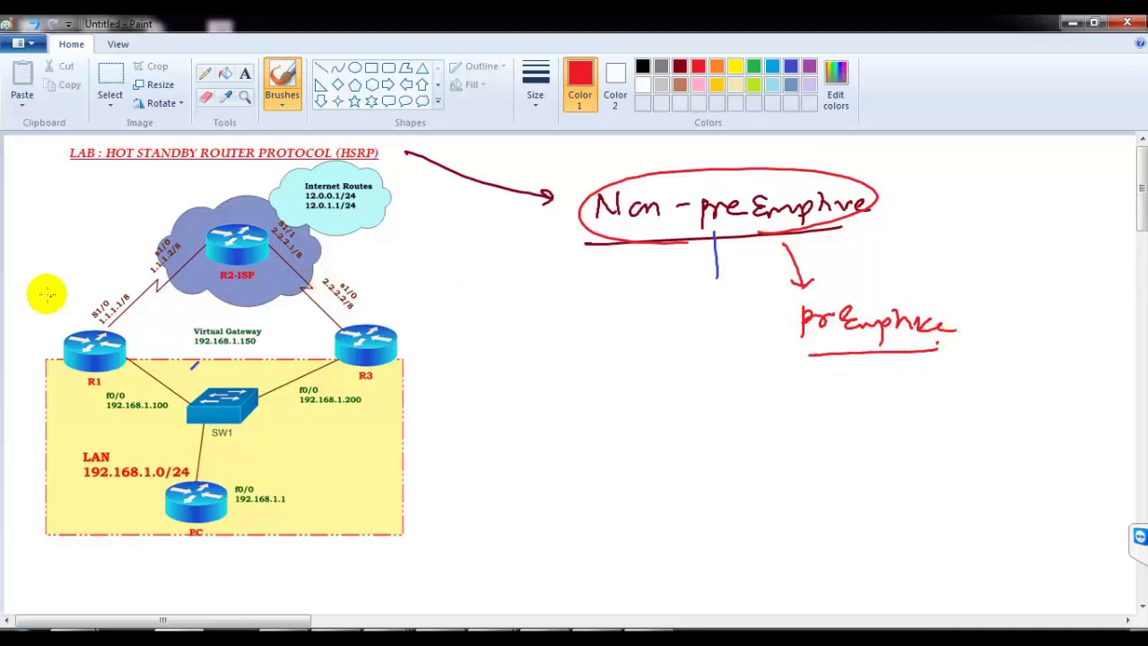
# - Draw a crossed-out upward arrow at R1 and an upward arrow at R3, then a tick at R1 and an arrow from R3 back to R1
pyautogui.moveTo(53, 328); pyautogui.dragTo(83, 259)
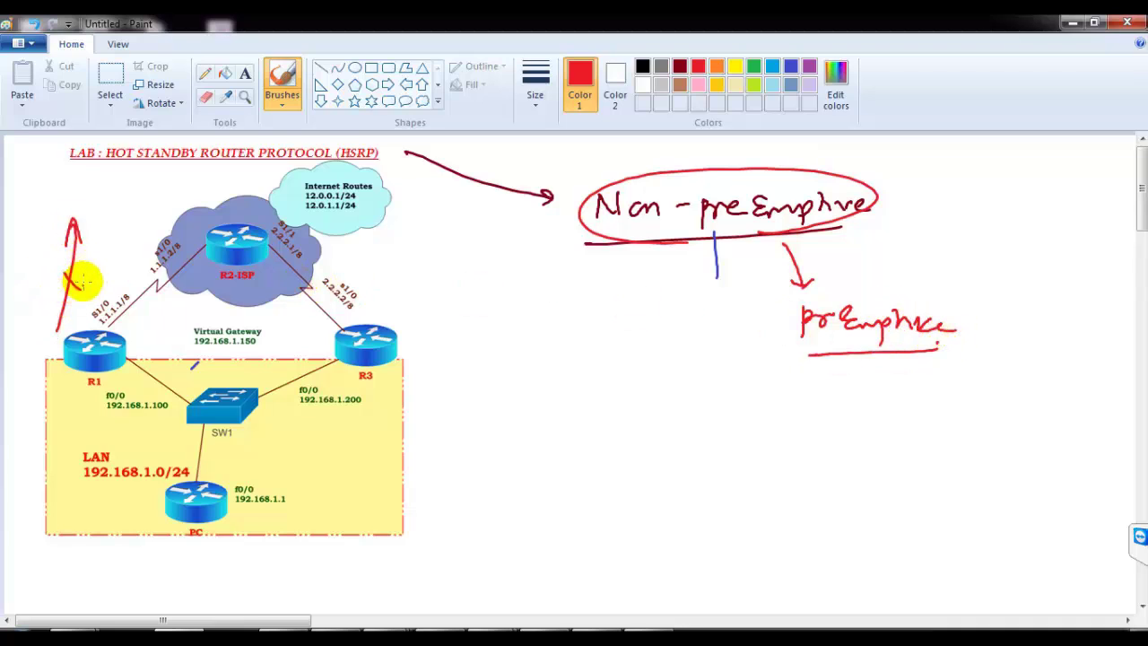
pyautogui.moveTo(445, 350); pyautogui.dragTo(453, 235)
pyautogui.moveTo(443, 255); pyautogui.dragTo(461, 258)
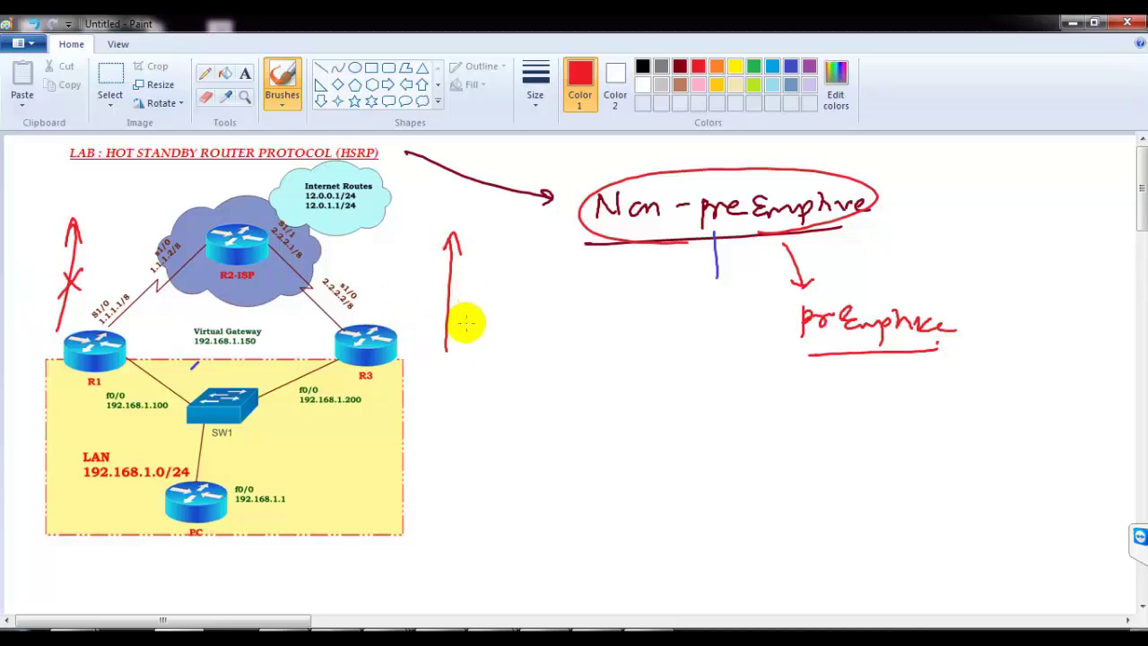
pyautogui.moveTo(82, 274); pyautogui.dragTo(121, 249)
pyautogui.moveTo(425, 287)
pyautogui.mouseDown()
pyautogui.moveTo(169, 241)
pyautogui.moveTo(130, 262)
pyautogui.mouseUp()
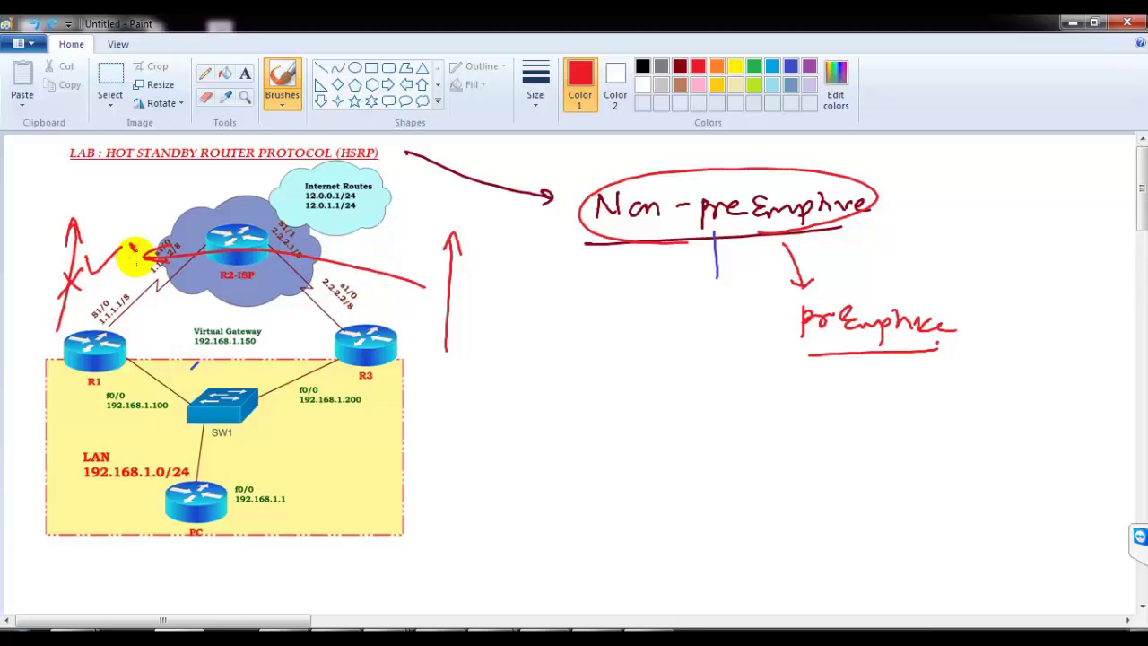
# - Undo every annotation and the pasted topology diagram until the canvas is blank
pyautogui.hotkey('ctrl', 'z')
pyautogui.hotkey('ctrl', 'z')
pyautogui.hotkey('ctrl', 'z')
pyautogui.hotkey('ctrl', 'z')
pyautogui.hotkey('ctrl', 'z')
pyautogui.hotkey('ctrl', 'z')
pyautogui.hotkey('ctrl', 'z')
pyautogui.hotkey('ctrl', 'z')
pyautogui.hotkey('ctrl', 'z')
pyautogui.hotkey('ctrl', 'z')
pyautogui.hotkey('ctrl', 'z')
pyautogui.hotkey('ctrl', 'z')
pyautogui.hotkey('ctrl', 'z')
pyautogui.hotkey('ctrl', 'z')
pyautogui.hotkey('ctrl', 'z')
pyautogui.hotkey('ctrl', 'z')
pyautogui.hotkey('ctrl', 'z')
pyautogui.hotkey('ctrl', 'z')
pyautogui.hotkey('ctrl', 'z')
pyautogui.hotkey('ctrl', 'z')
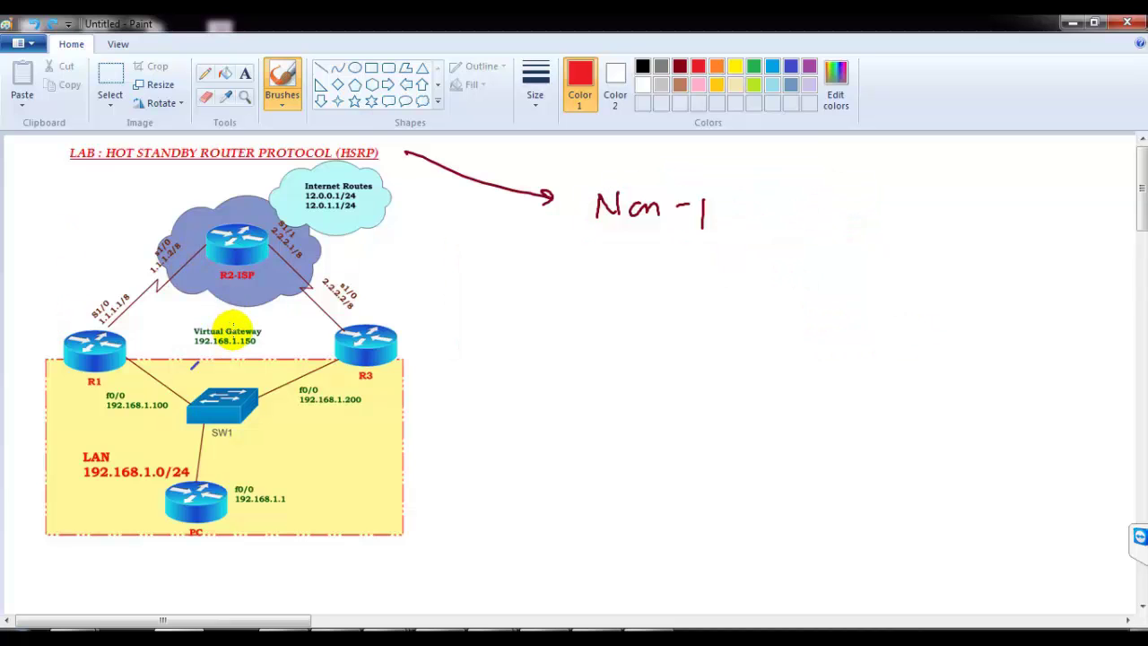
pyautogui.hotkey('ctrl', 'z')
pyautogui.hotkey('ctrl', 'z')
pyautogui.hotkey('ctrl', 'z')
pyautogui.hotkey('ctrl', 'z')
pyautogui.hotkey('ctrl', 'z')
pyautogui.hotkey('ctrl', 'z')
pyautogui.hotkey('ctrl', 'z')
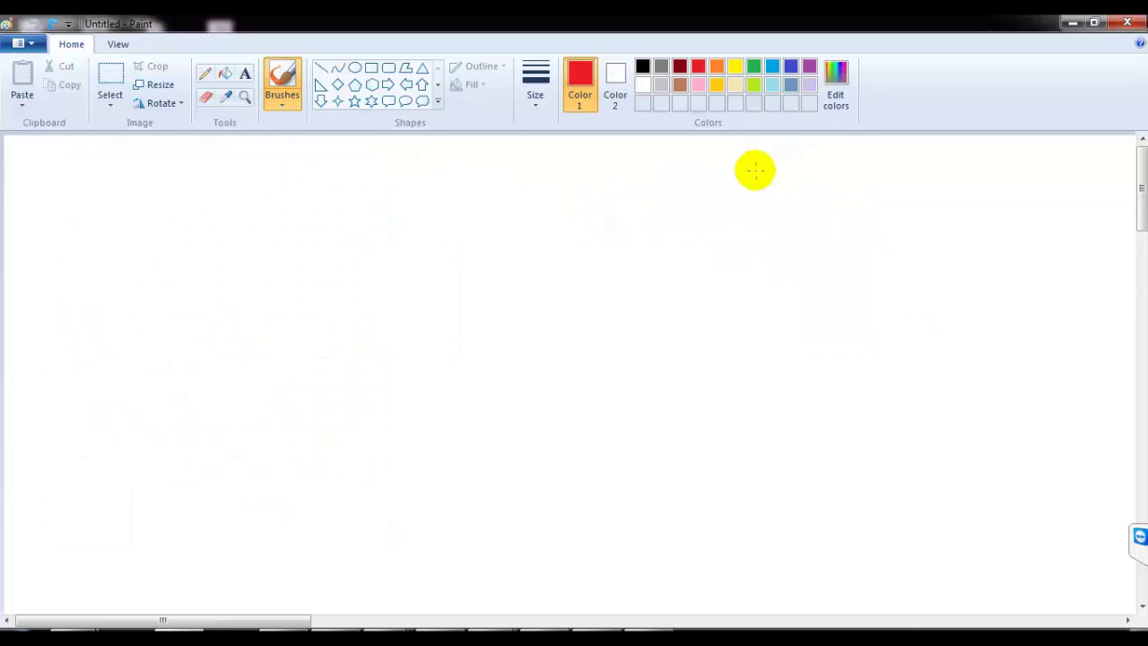